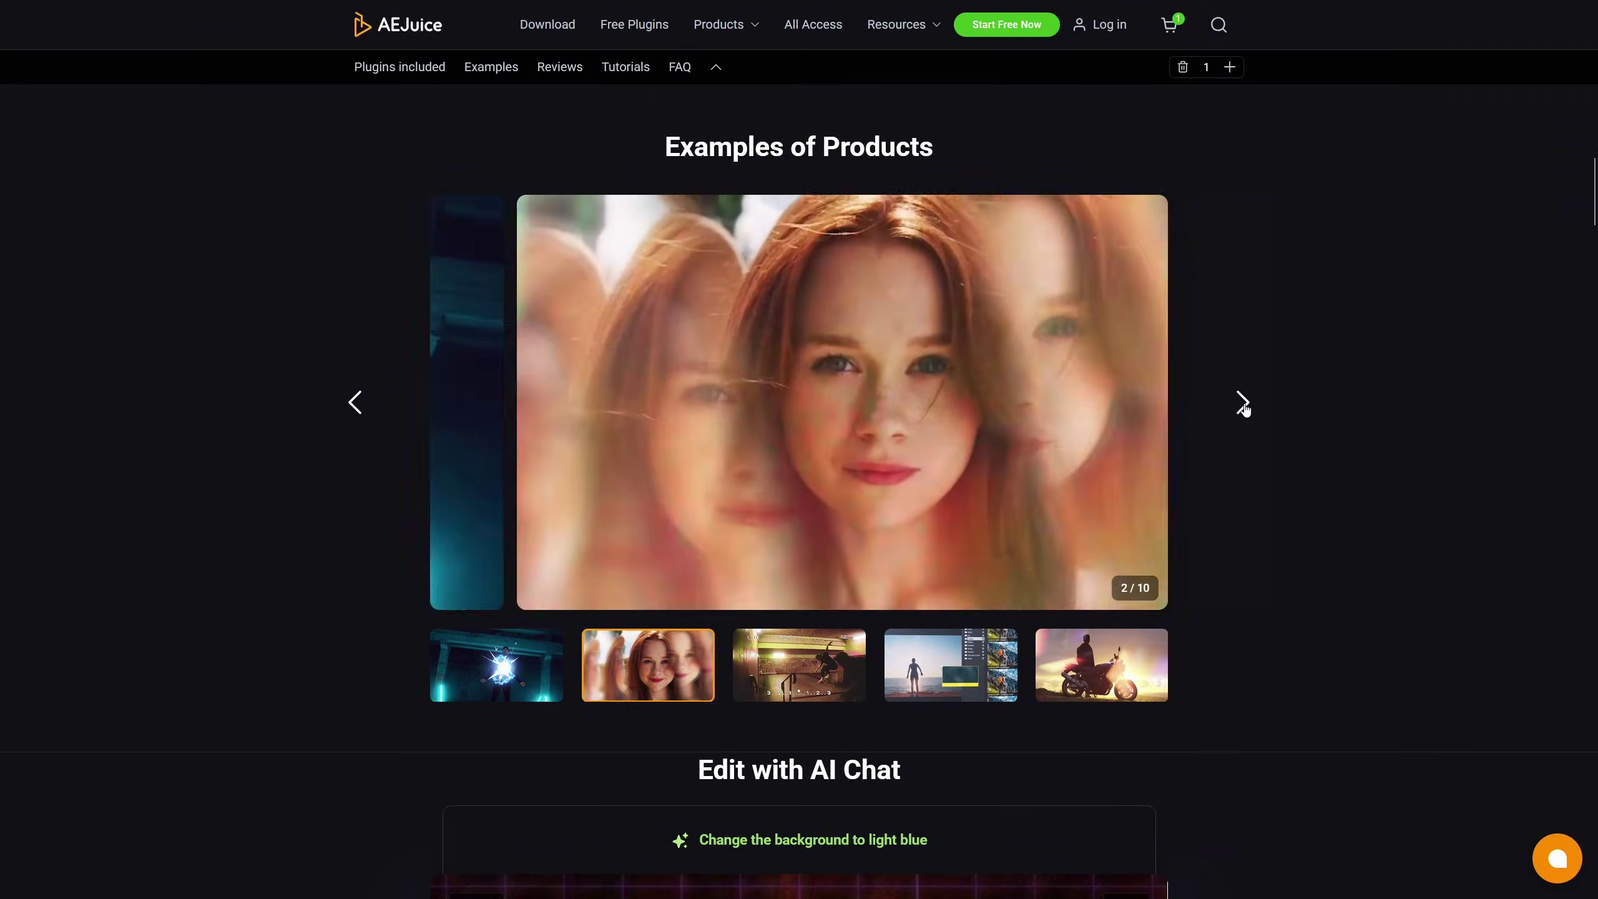
Advance the Examples of Products carousel from slide 2 to slide 8 of 10.
left_click(1244, 408)
left_click(1244, 408)
left_click(1244, 407)
left_click(1244, 408)
left_click(1244, 407)
left_click(1244, 408)
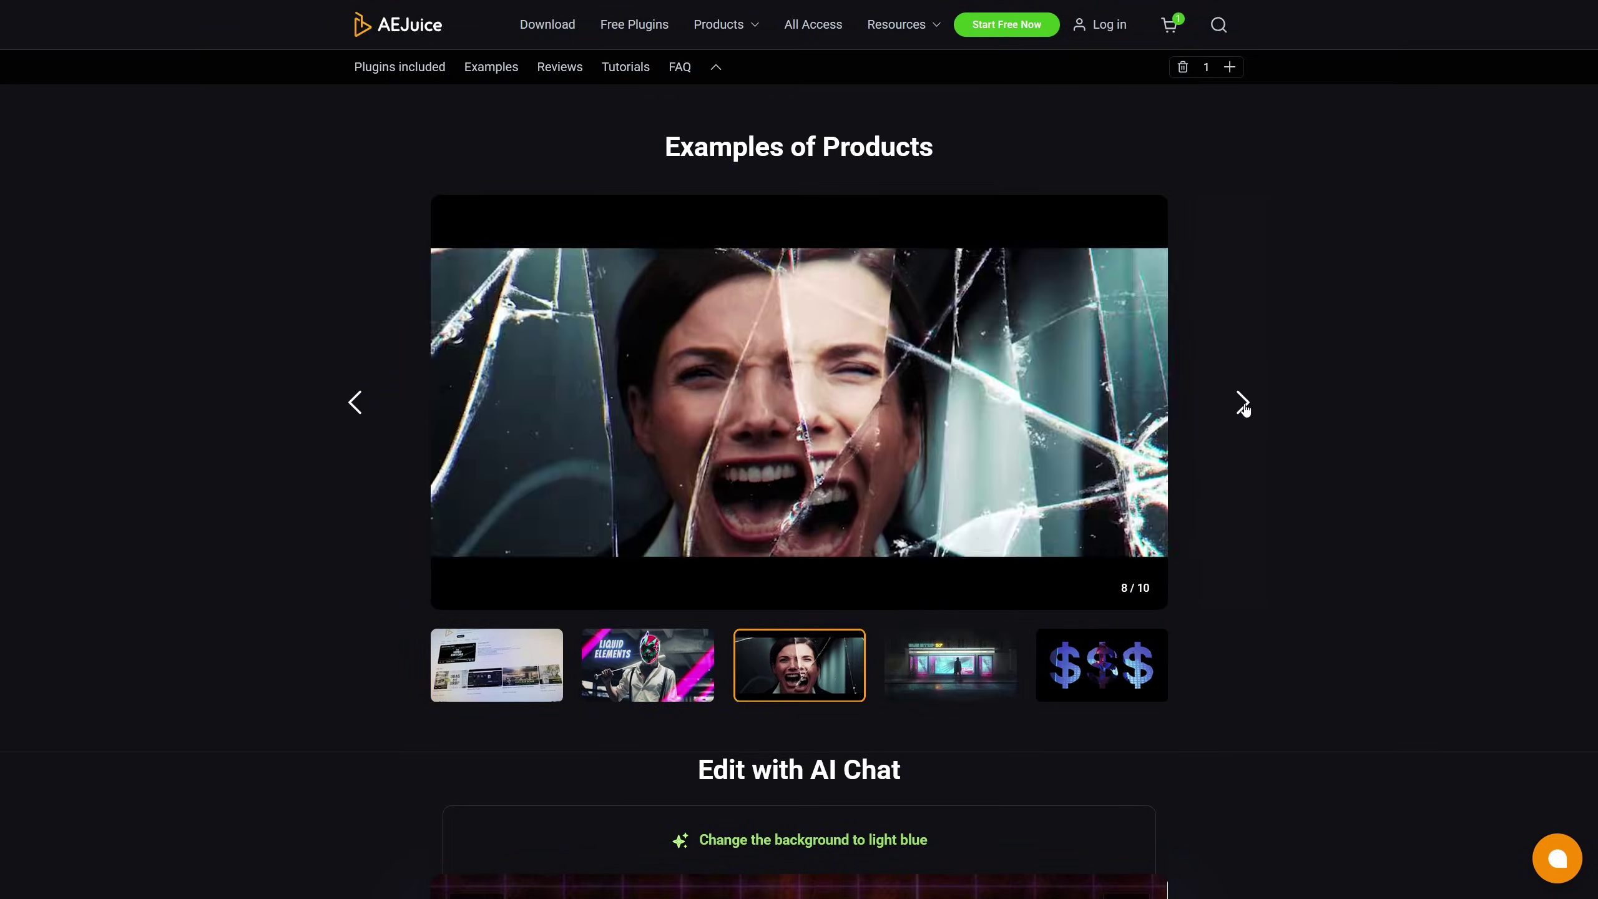
left_click(1244, 408)
left_click(1244, 408)
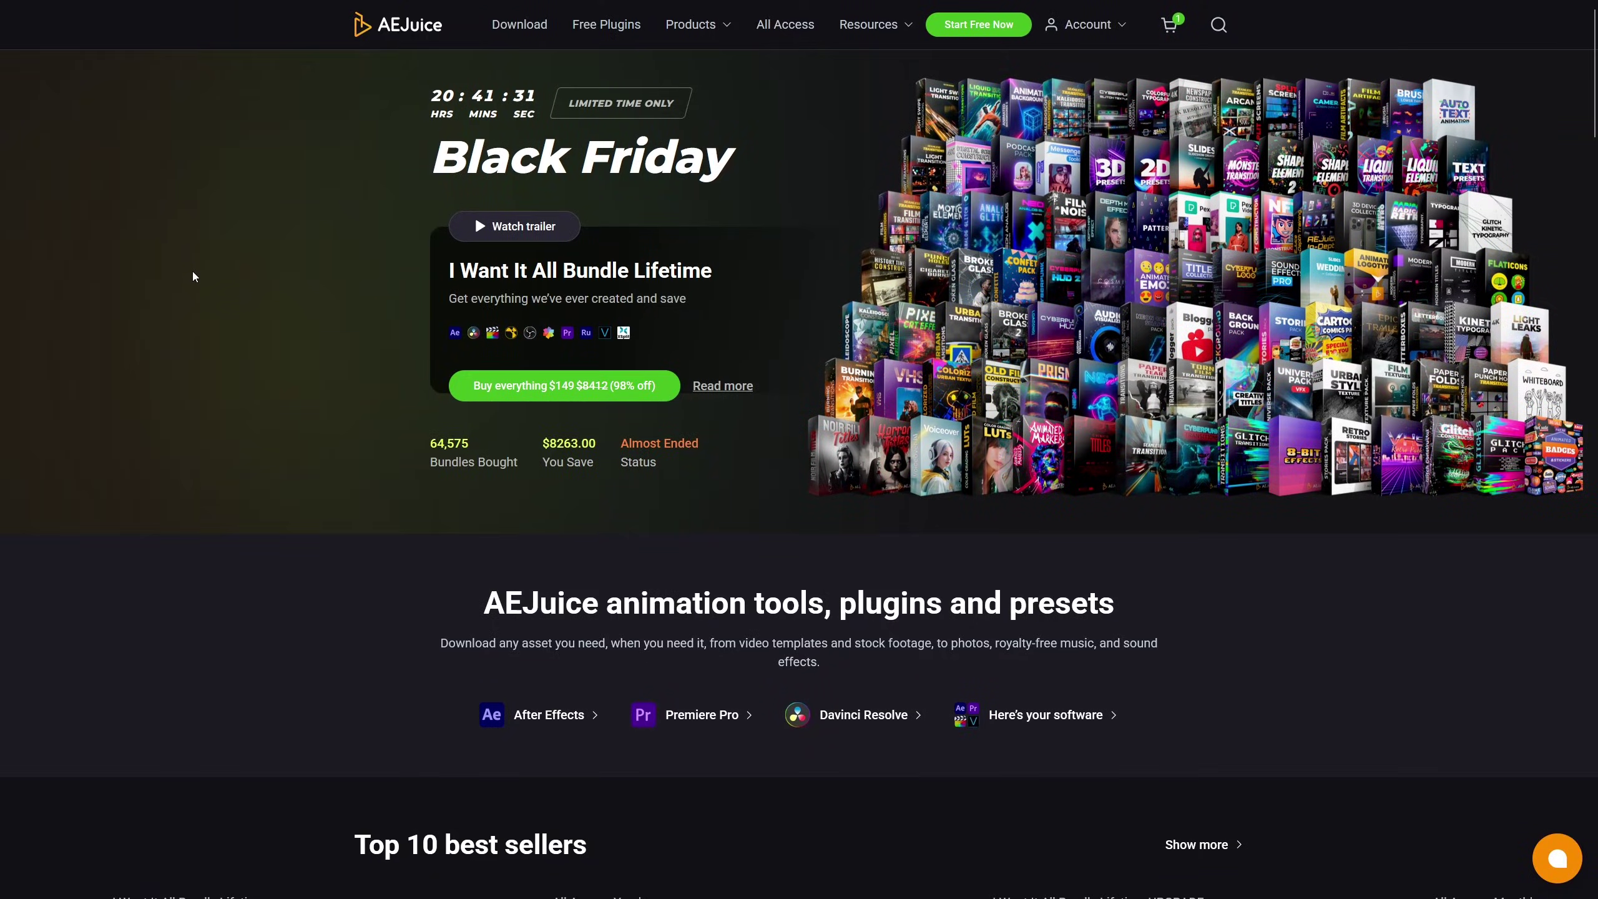
Scroll past the best sellers, swipe the Top 10 free products carousel to its end, and go to Download.
scroll(231, 360, "down", 5)
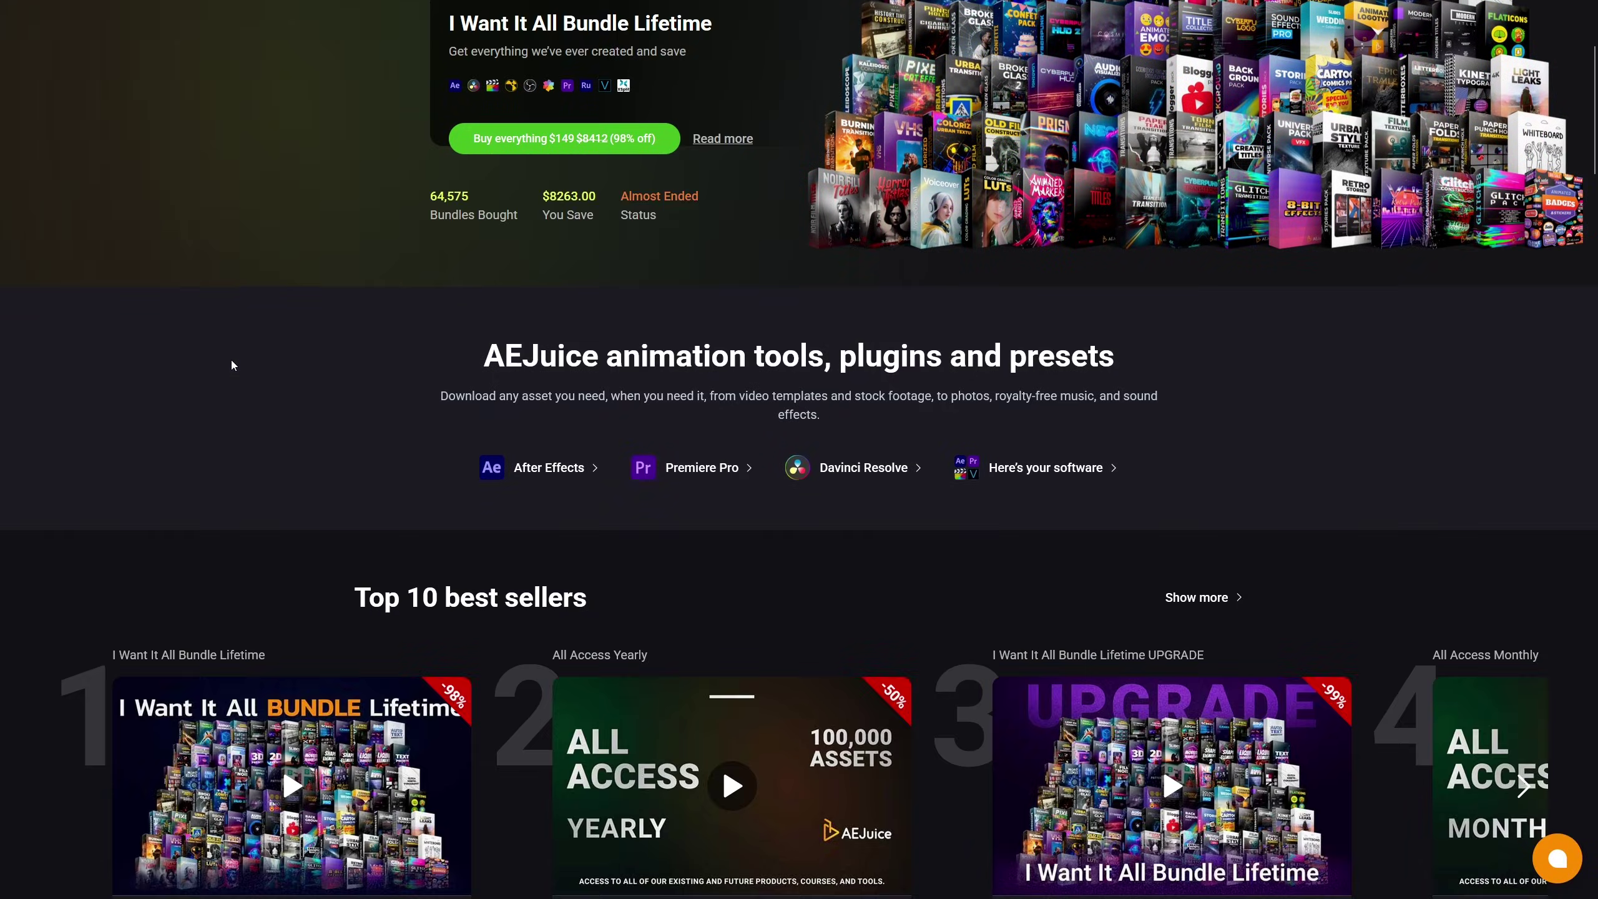
scroll(233, 365, "down", 10)
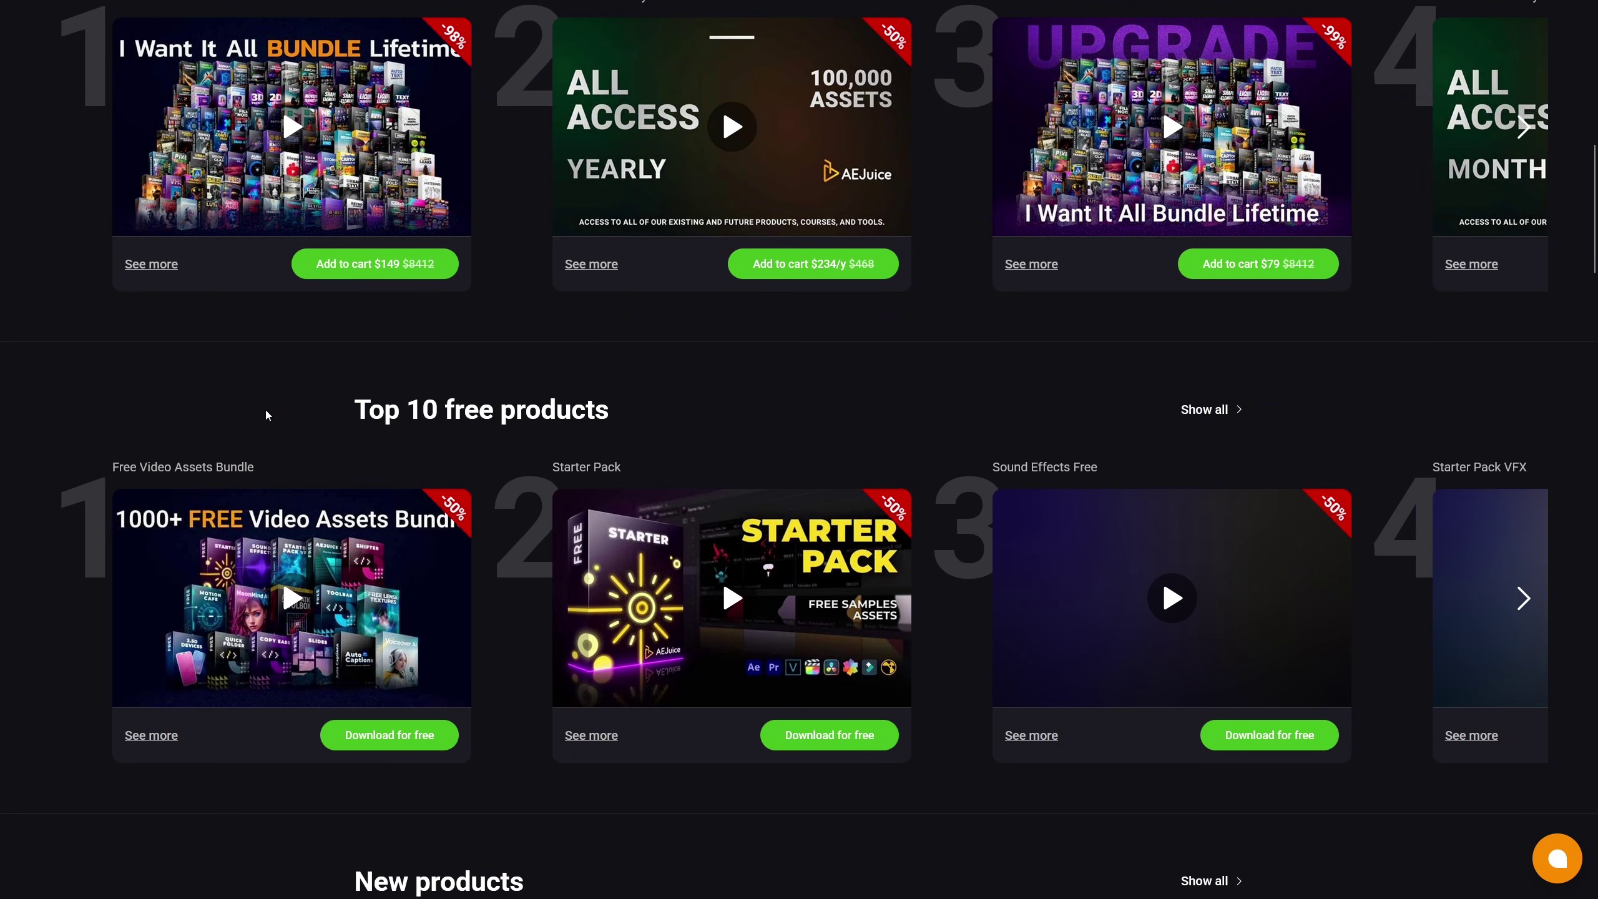
scroll(722, 249, "down", 5)
scroll(721, 250, "up", 3)
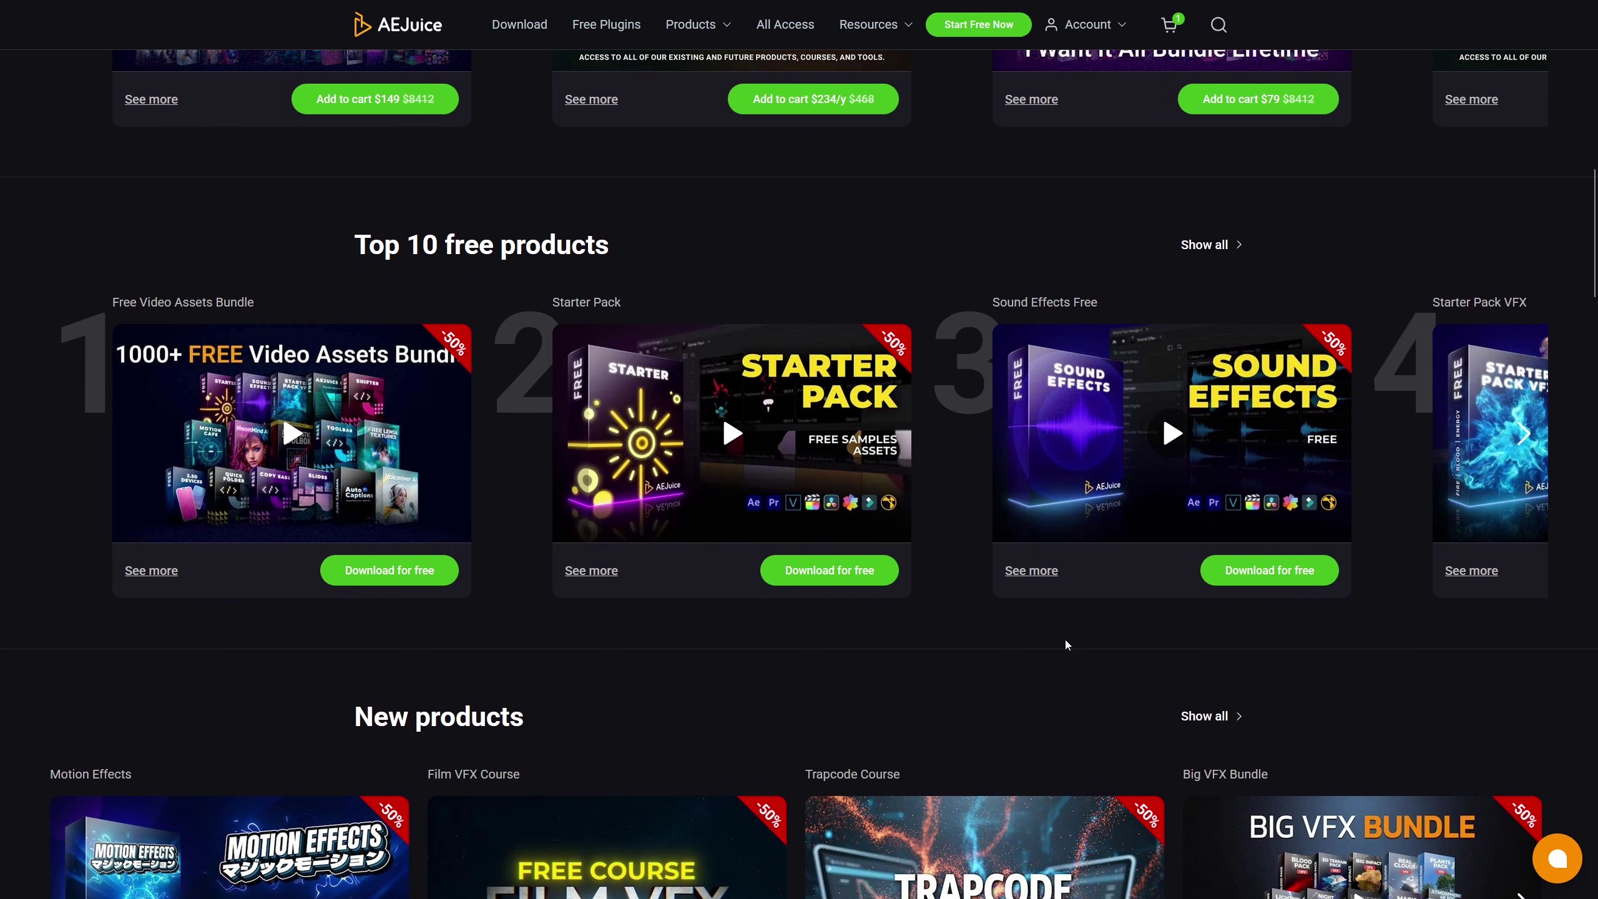
left_click_drag(921, 490, 117, 485)
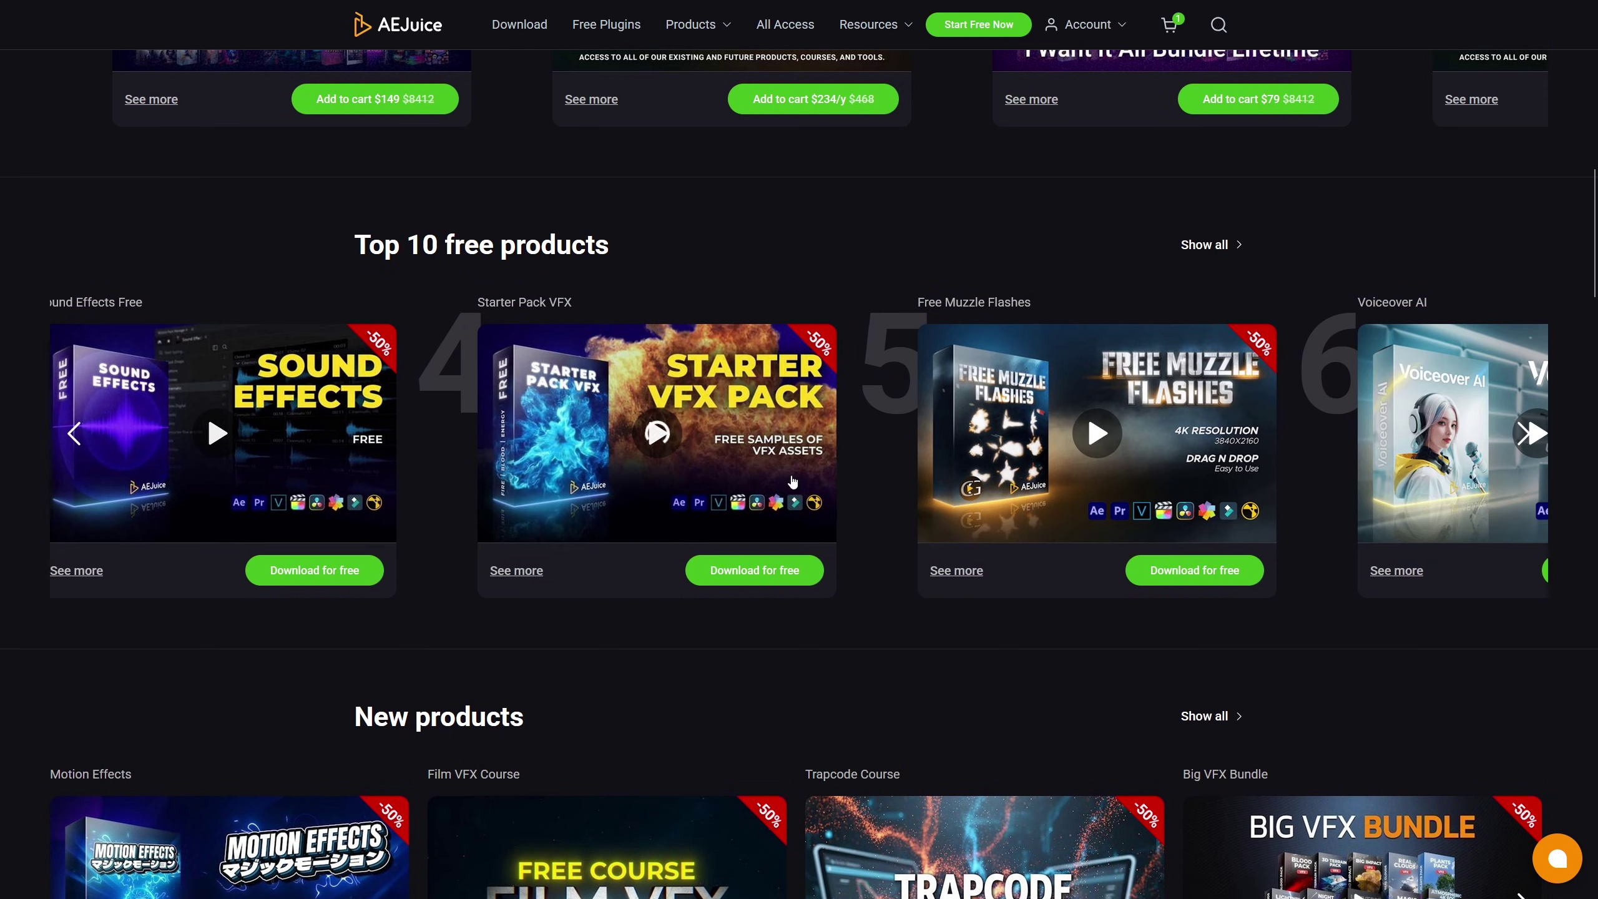
left_click_drag(881, 478, 309, 463)
left_click_drag(912, 469, 682, 463)
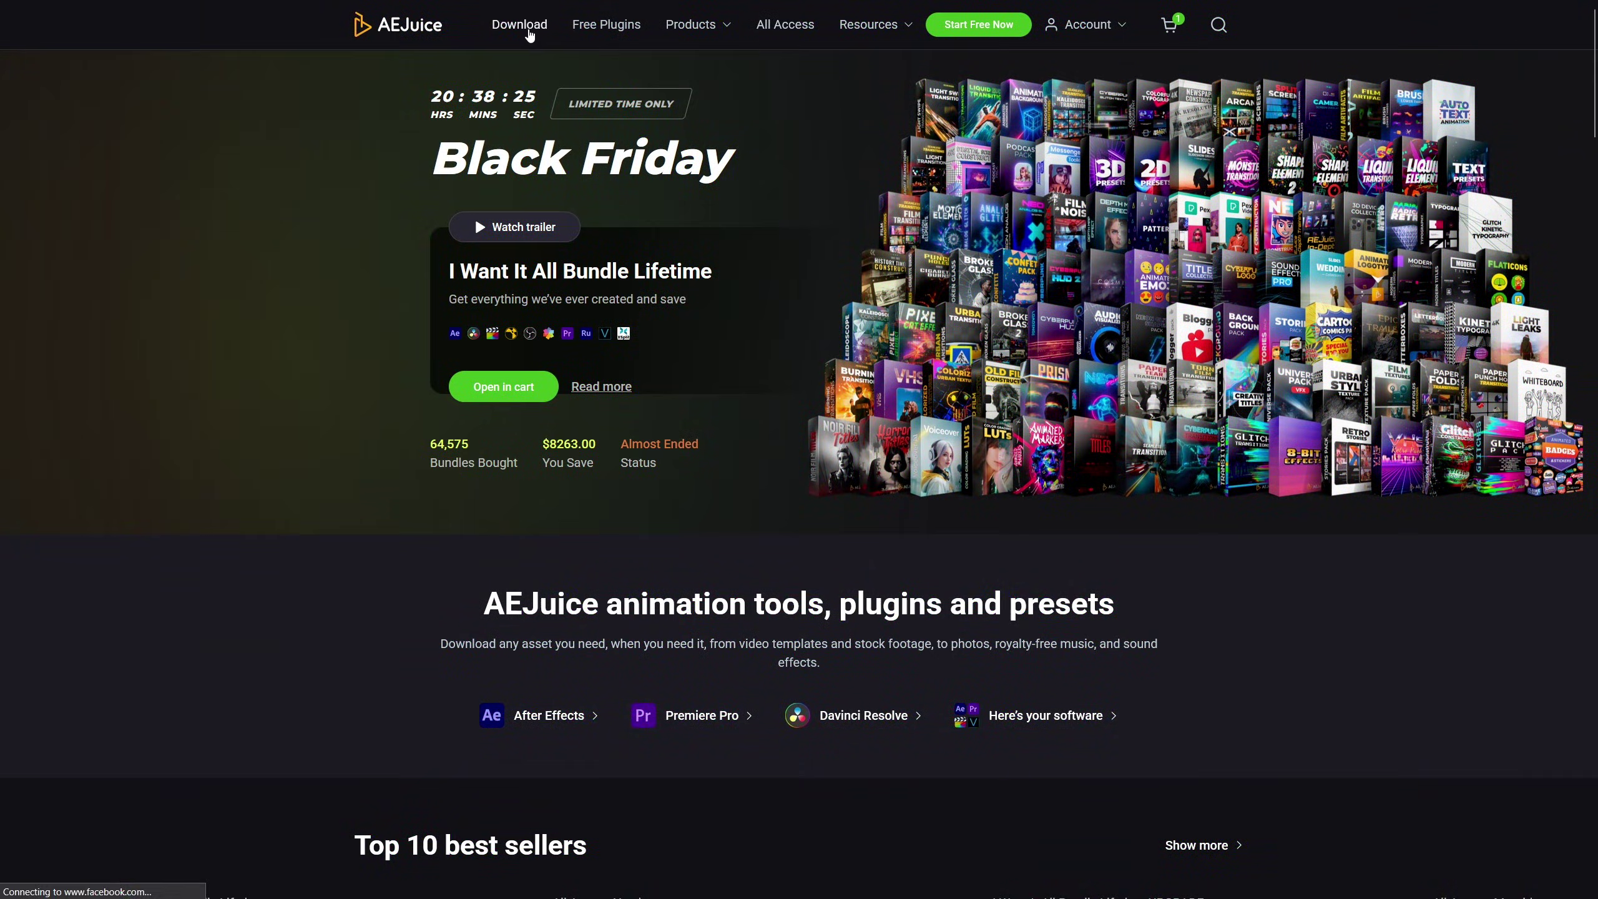
left_click(527, 28)
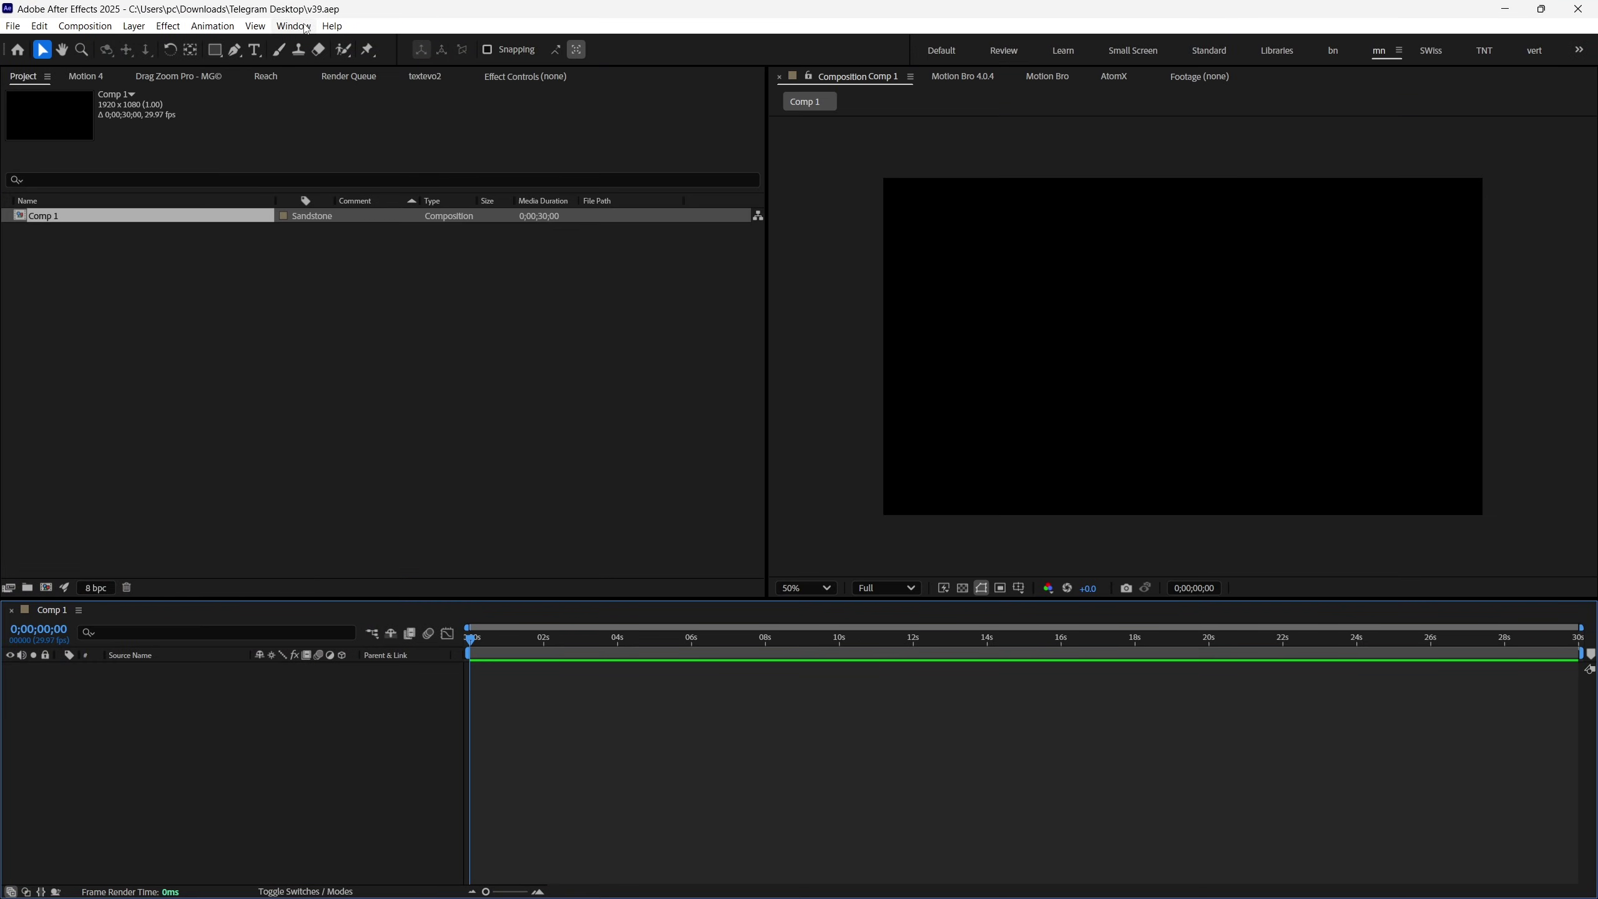
Open AEJuice Pack Manager 4 from the Window menu and dock it as a tab beside the Project panel.
left_click(307, 28)
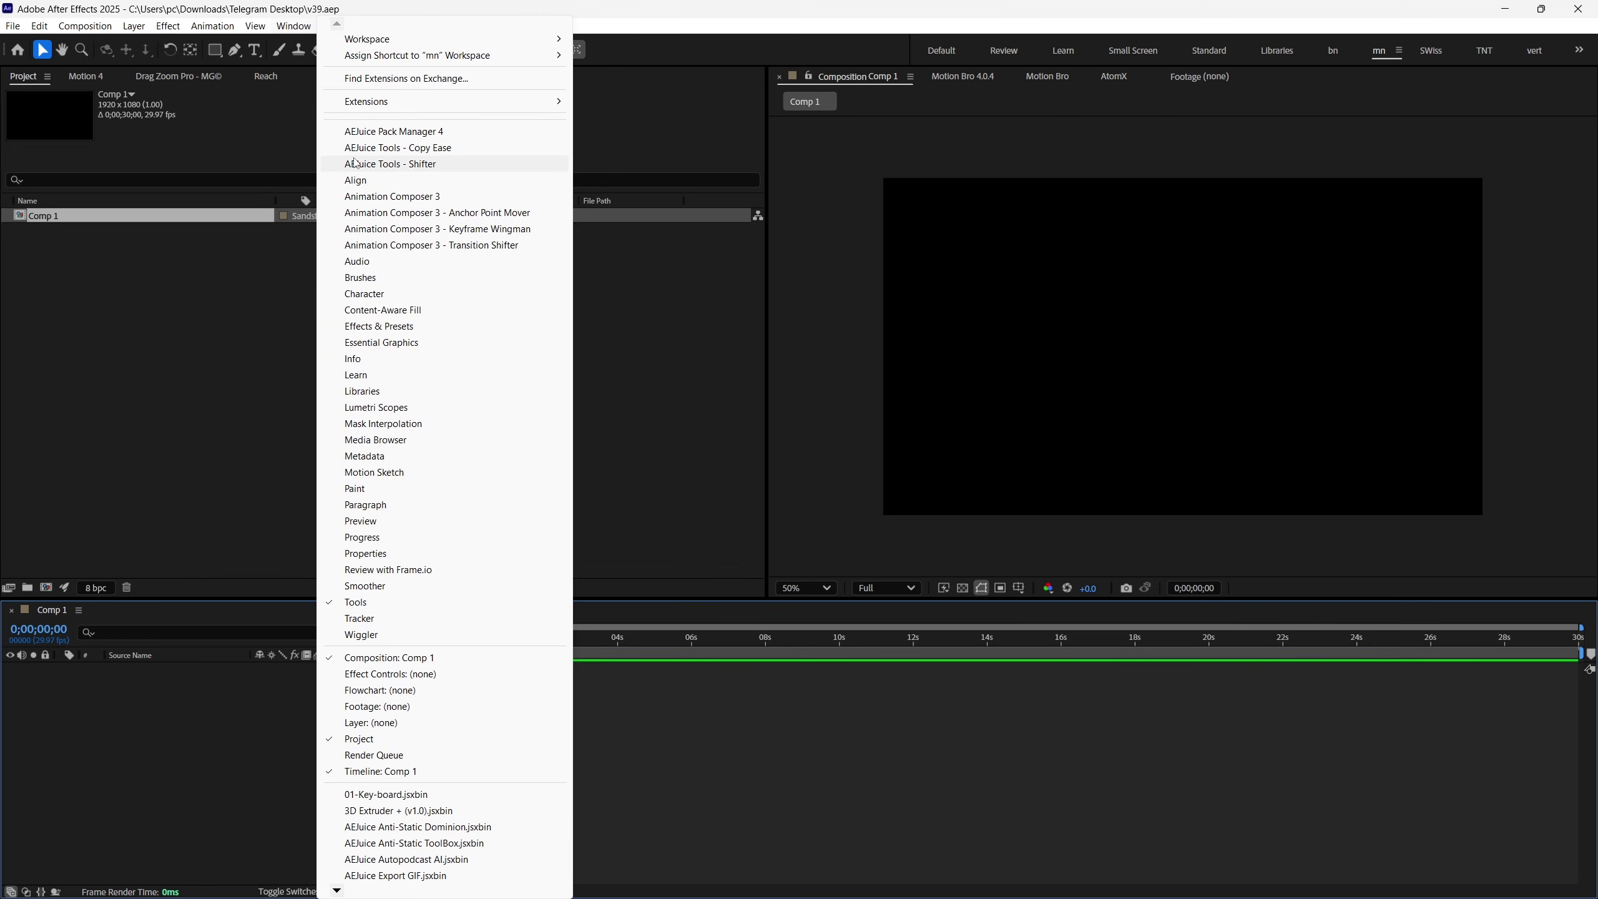
left_click(390, 131)
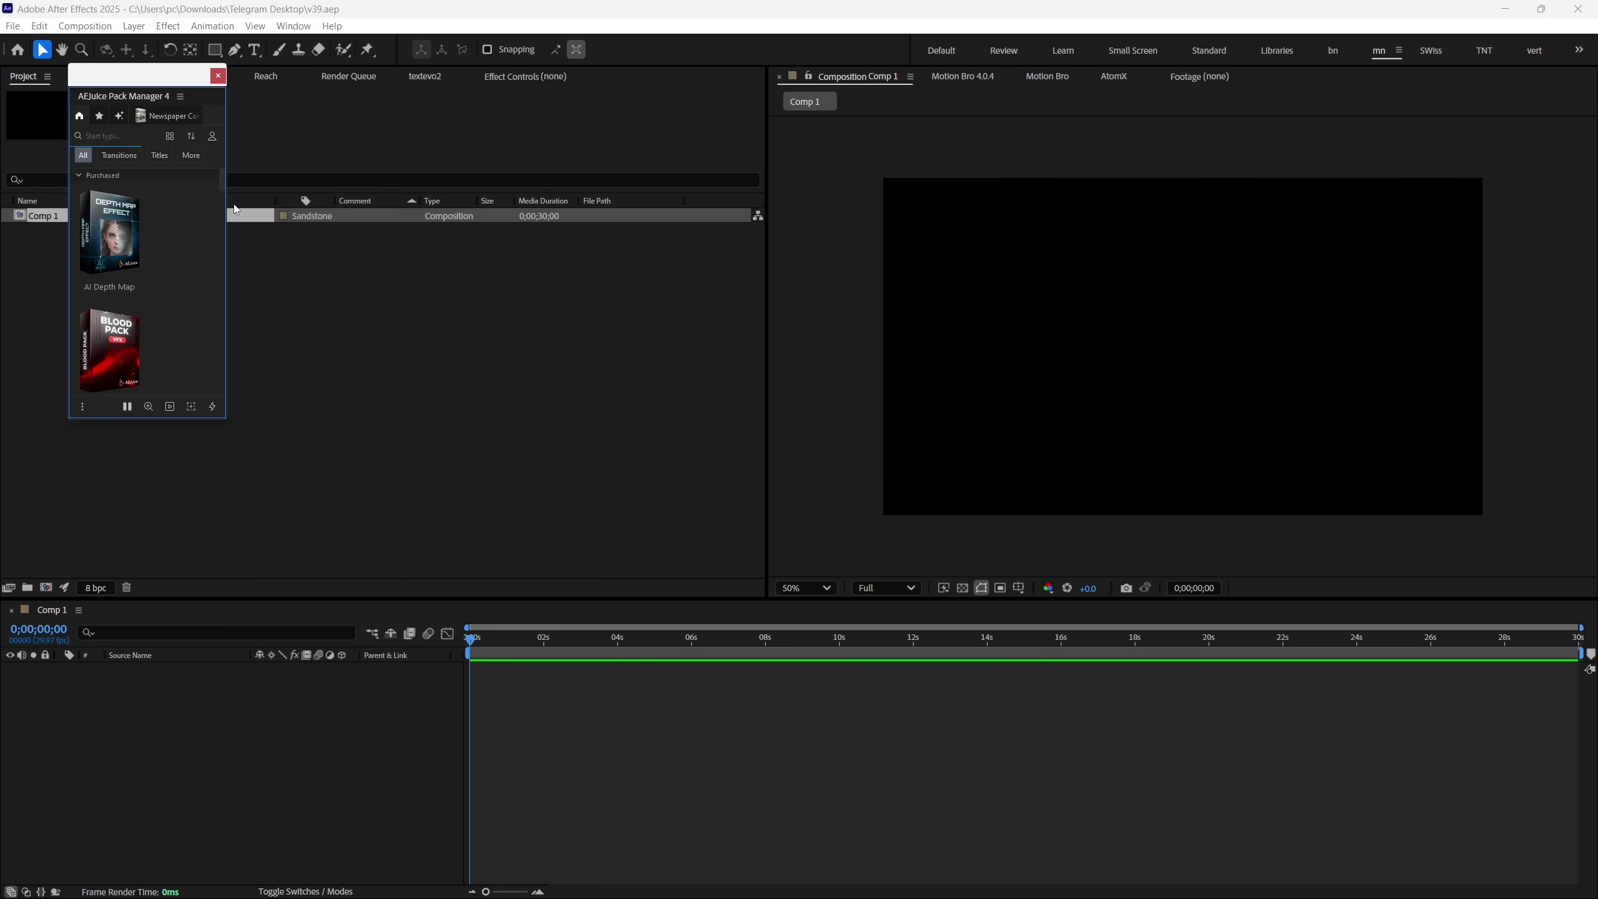
left_click_drag(131, 105, 583, 143)
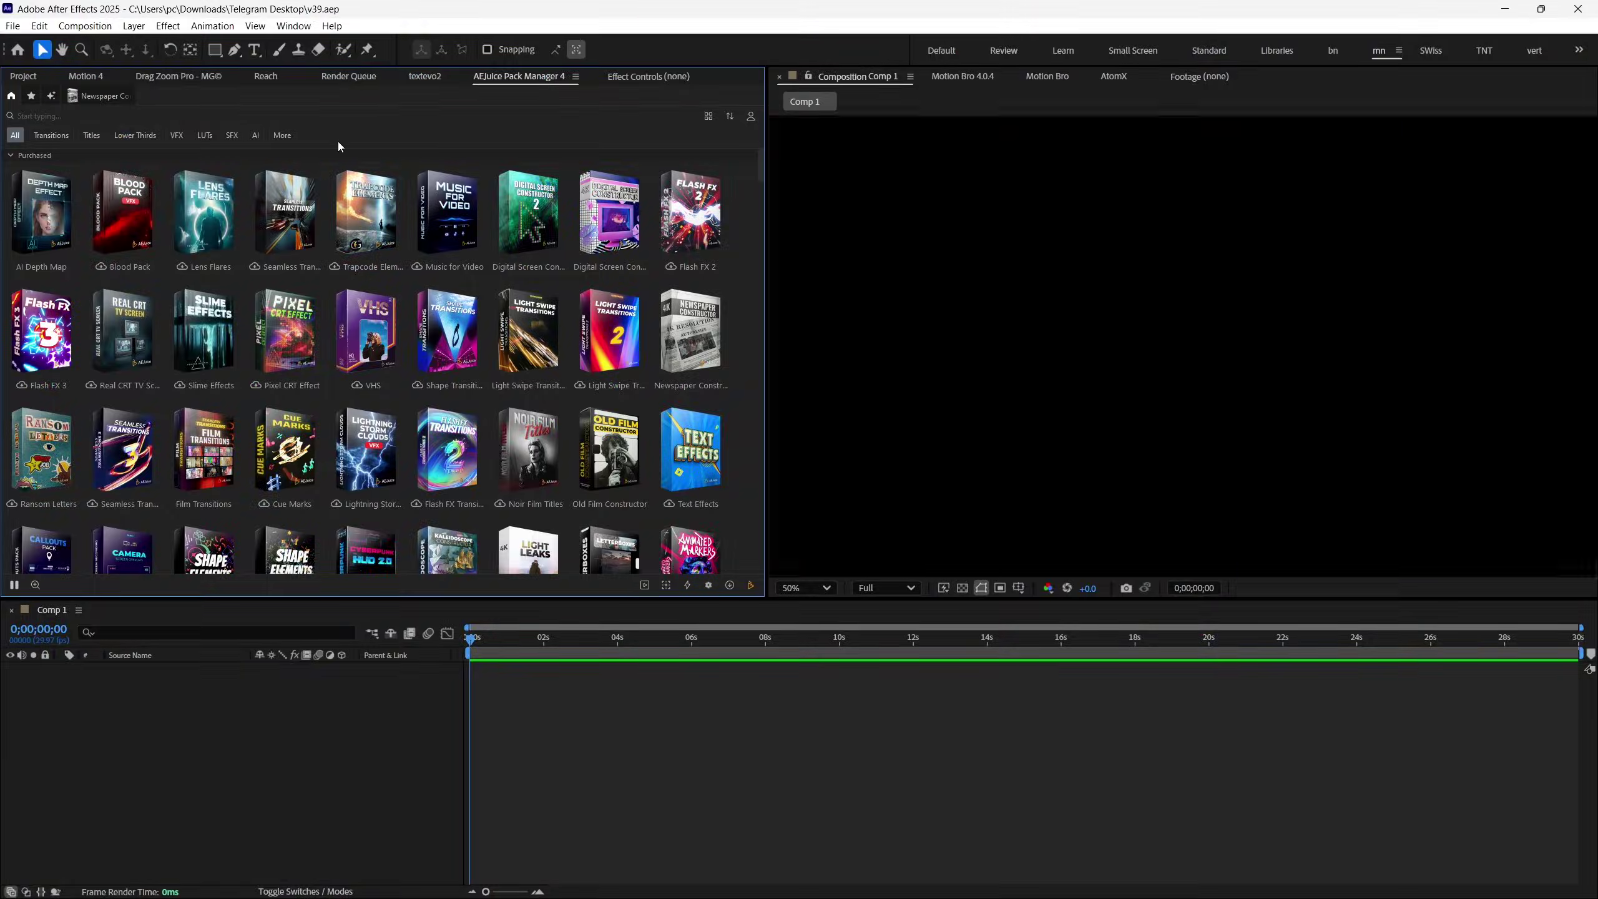
Maximize the Pack Manager panel with the backtick key, then collapse and re-expand the Purchased section.
key("grave")
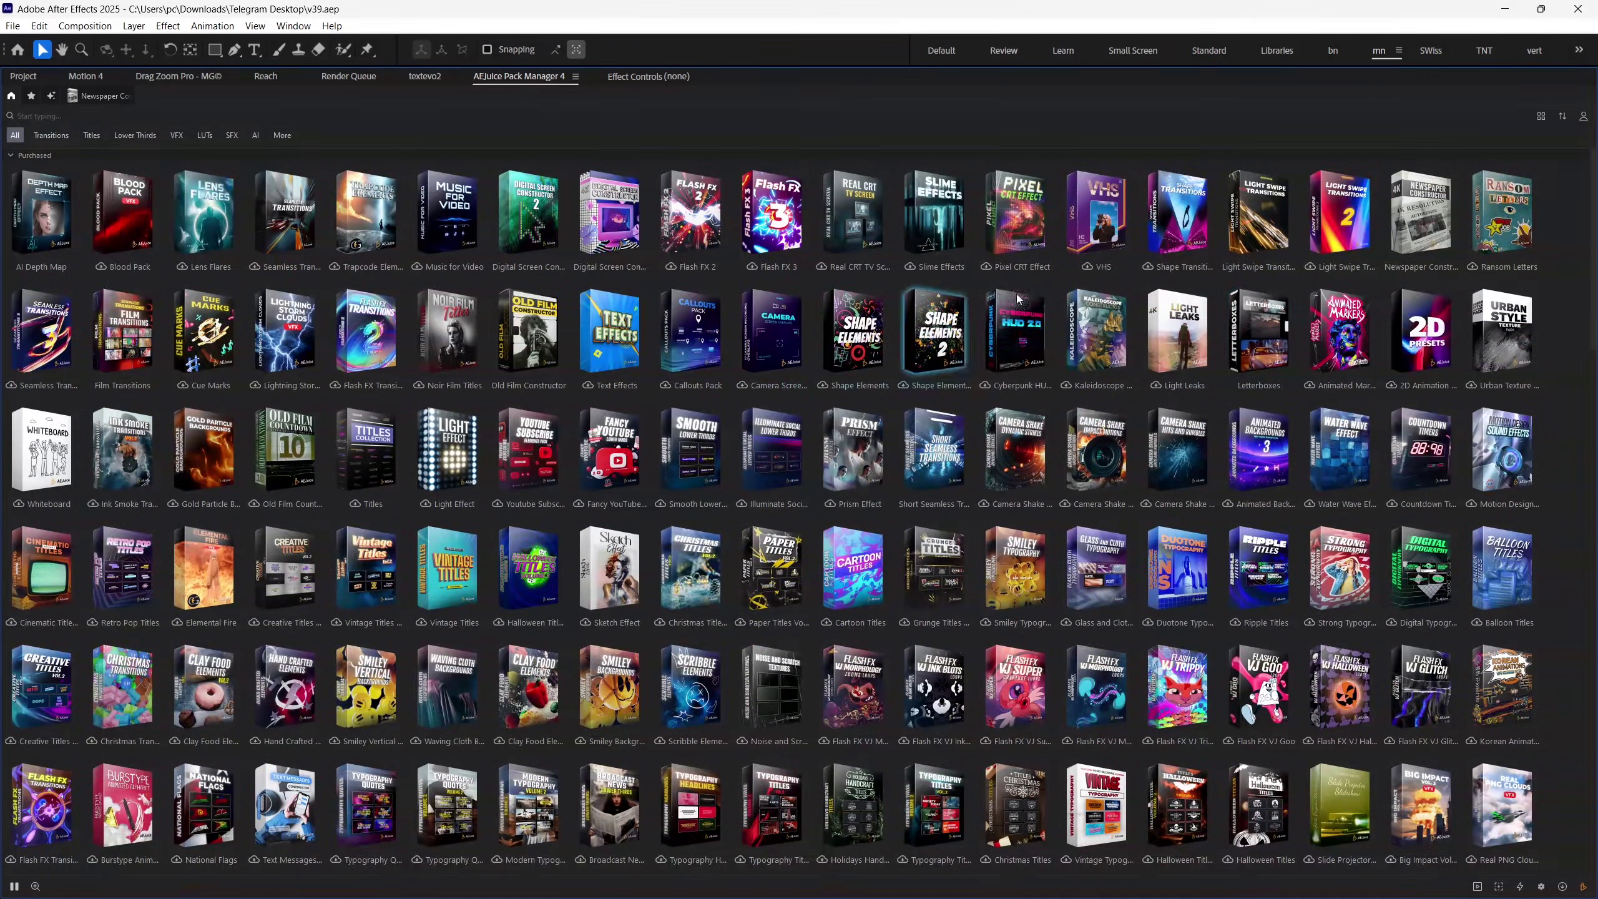
left_click(11, 156)
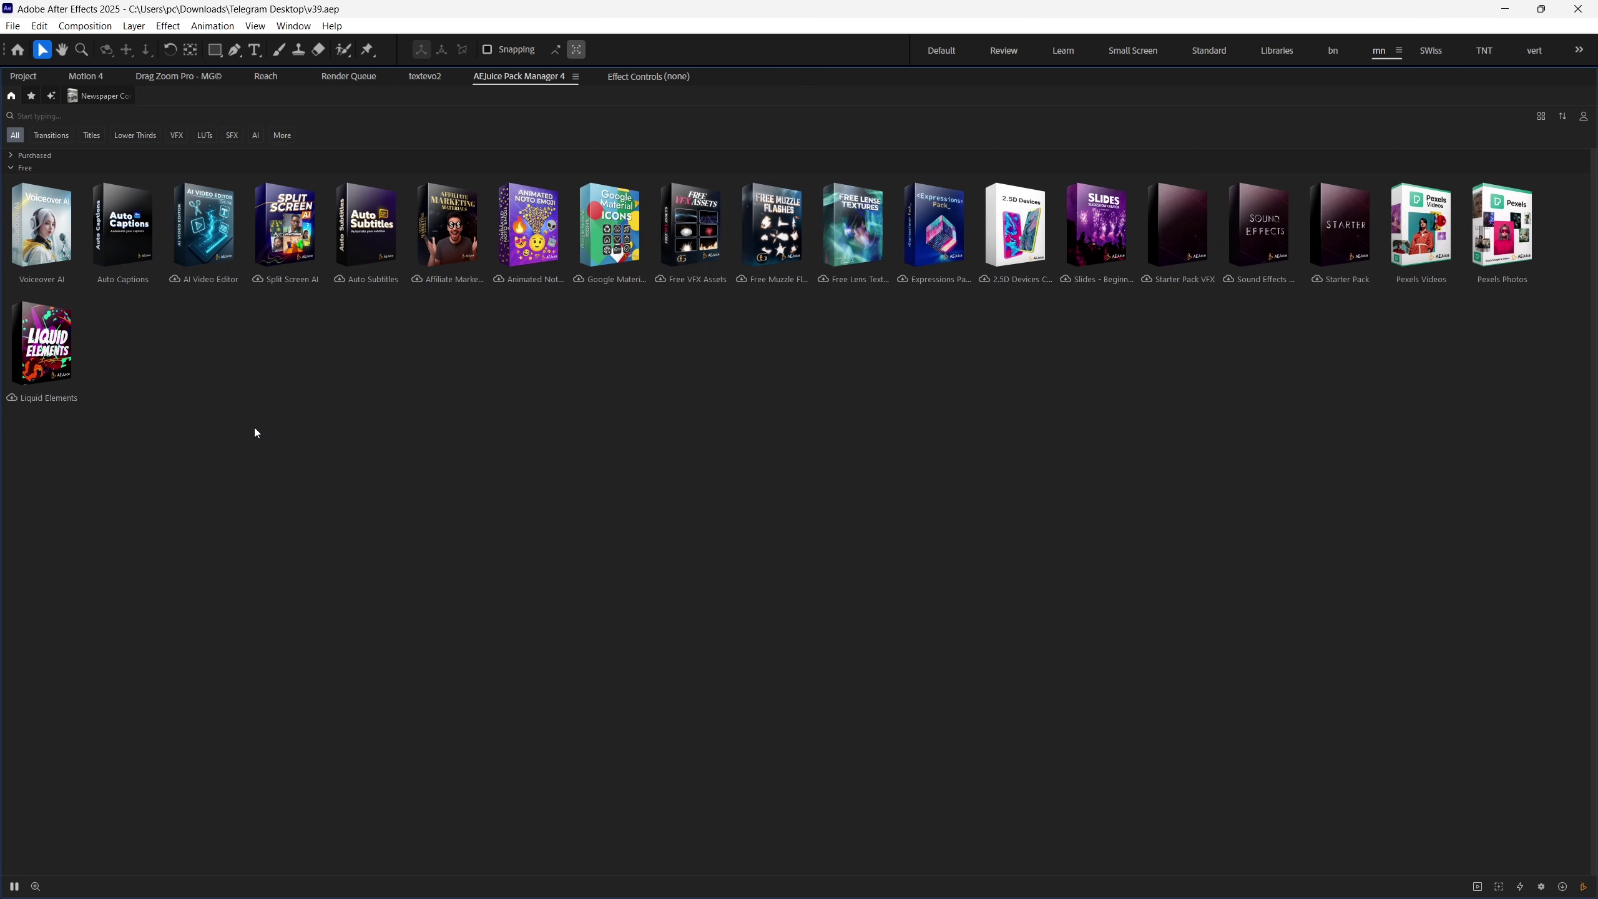
left_click(12, 155)
Scroll through the pack grid and sort the packs alphabetically by name.
scroll(65, 278, "down", 10)
scroll(66, 286, "down", 3)
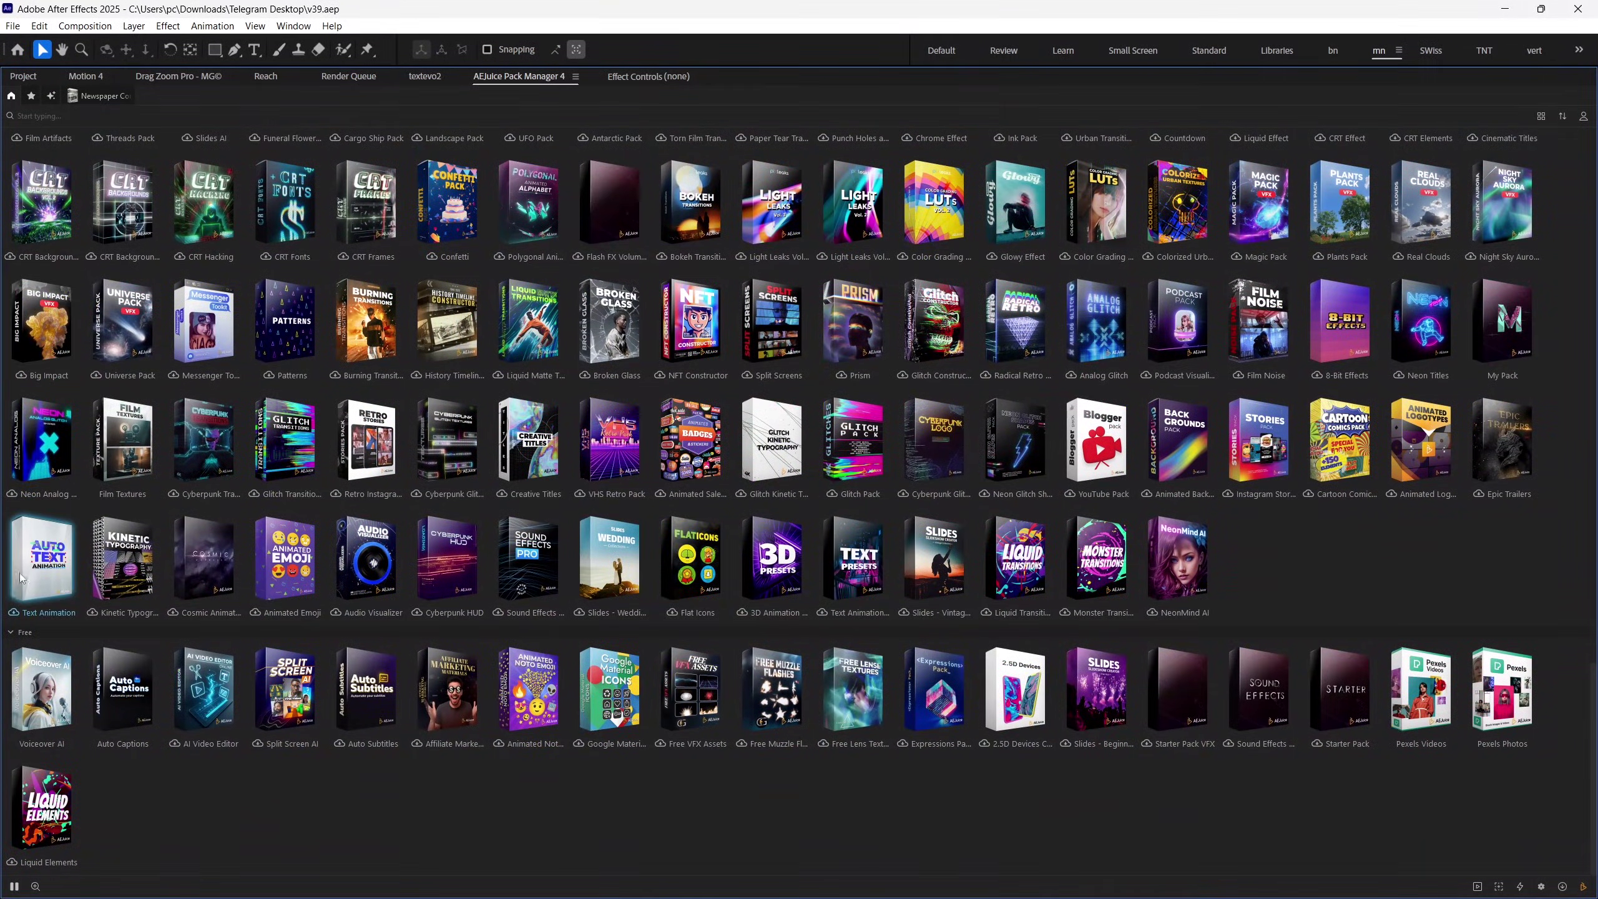
scroll(12, 588, "up", 20)
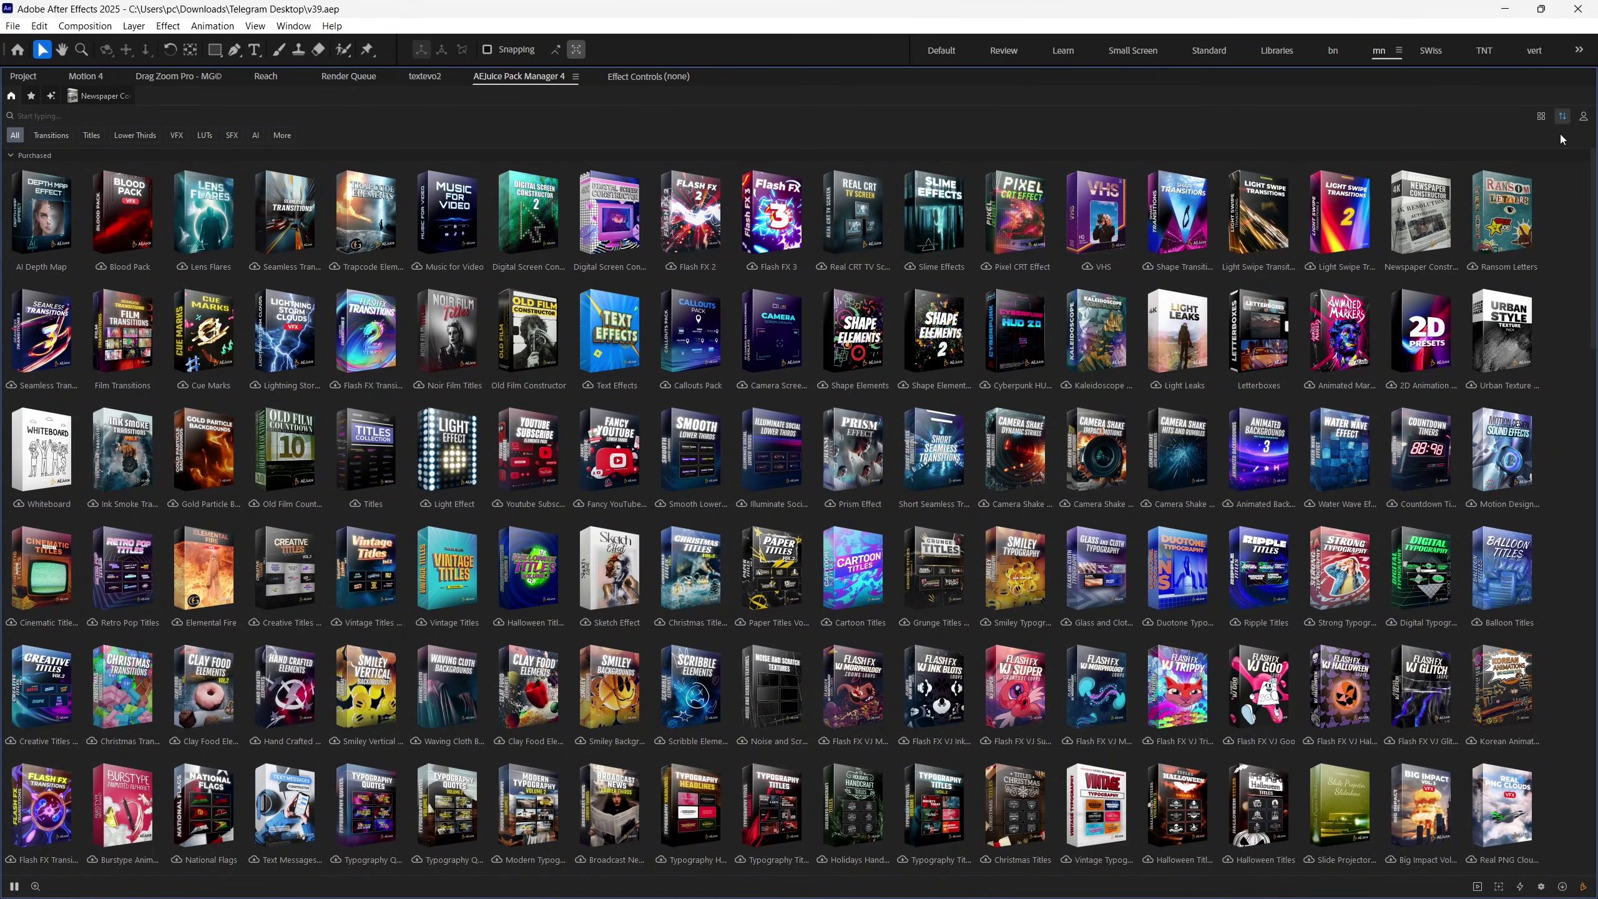
scroll(998, 390, "down", 4)
scroll(655, 464, "down", 7)
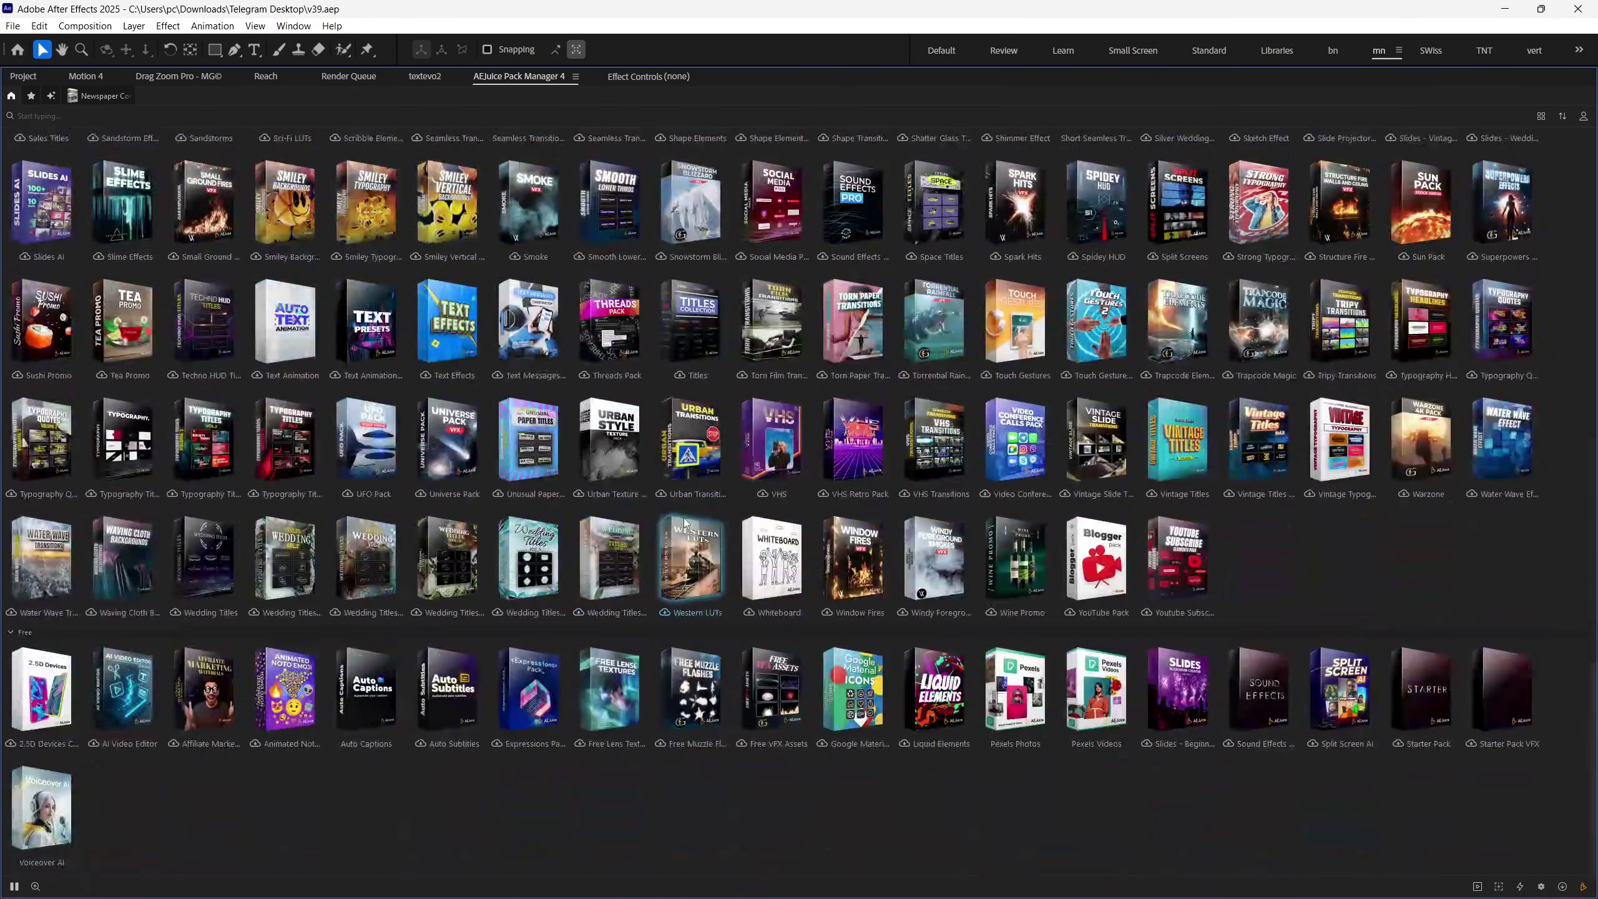
scroll(686, 523, "up", 5)
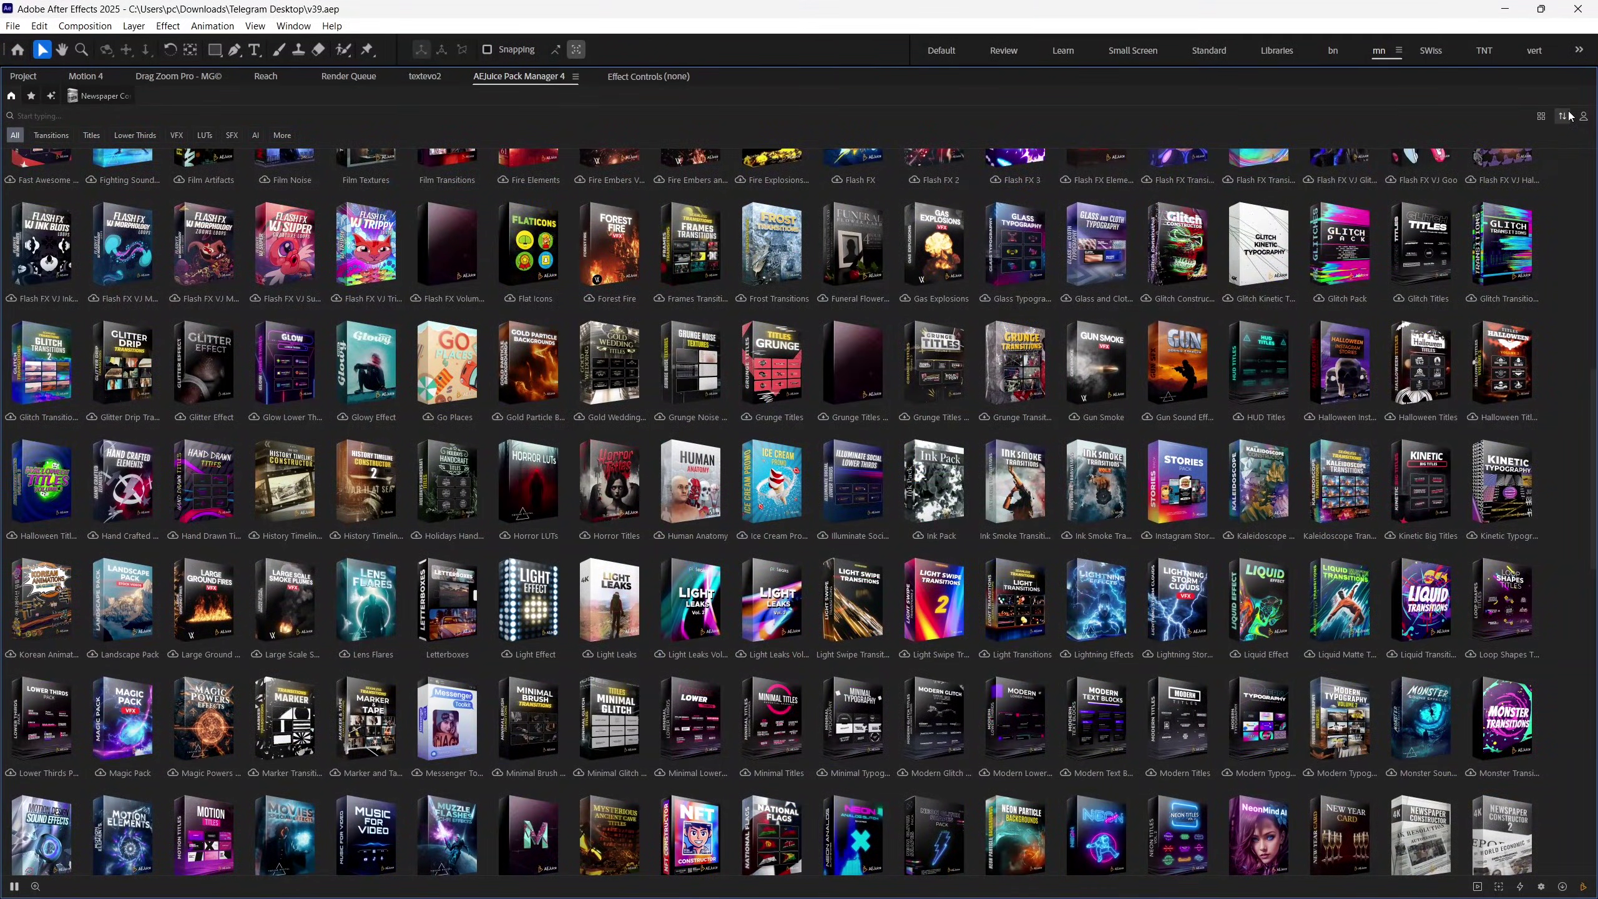
left_click(1554, 165)
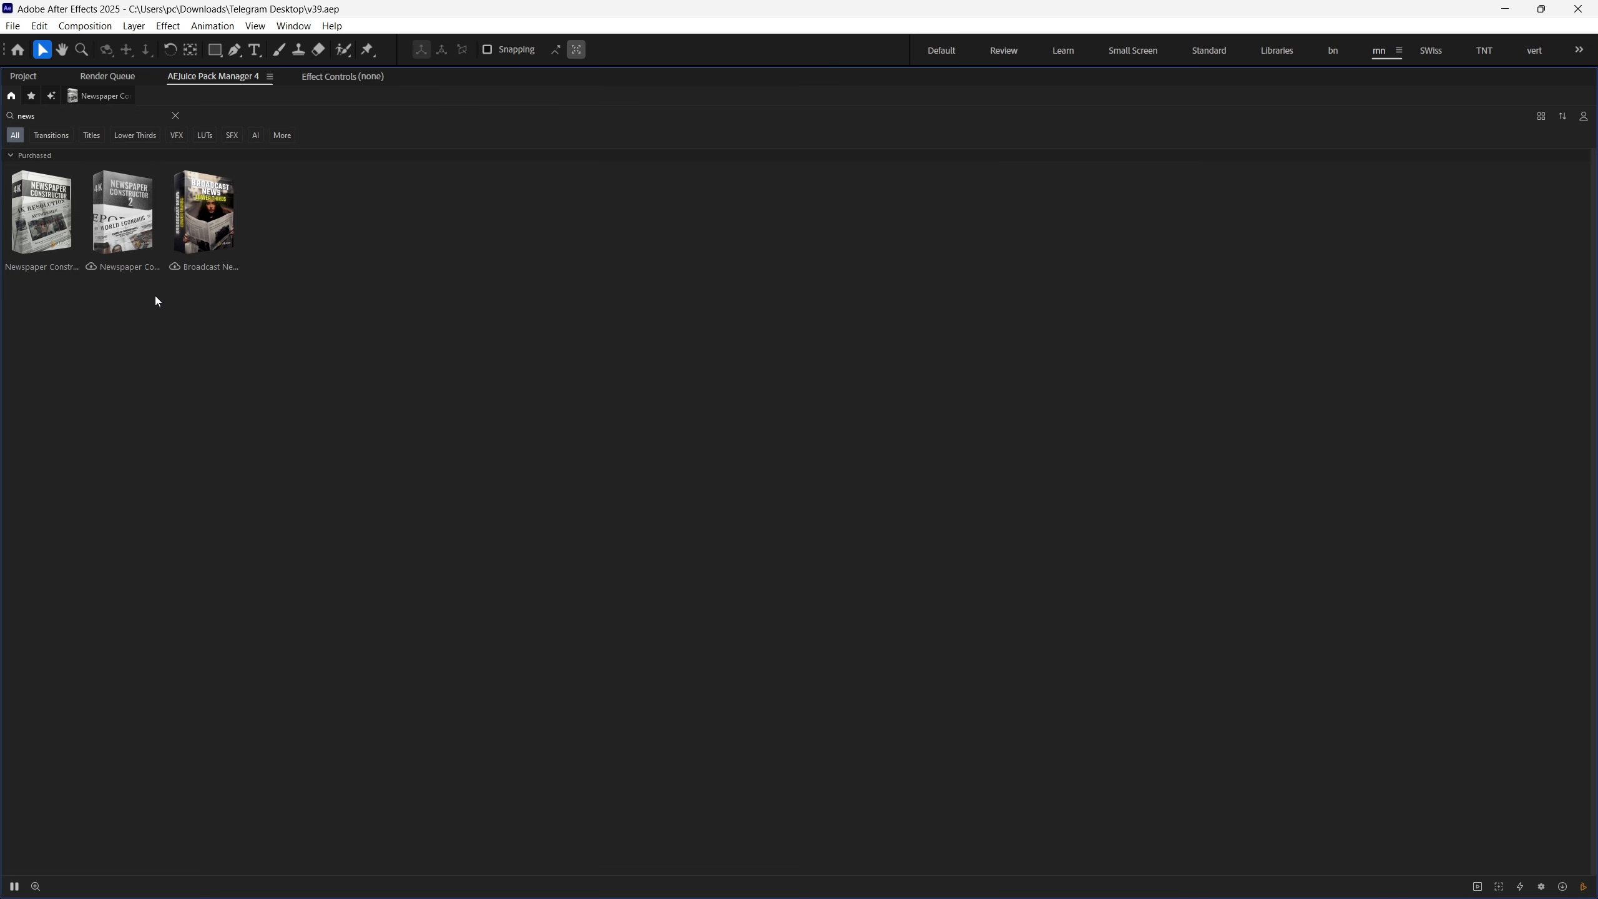
Clear the 'news' search and browse the AI and extra categories like Footage, returning to all packs.
left_click(176, 117)
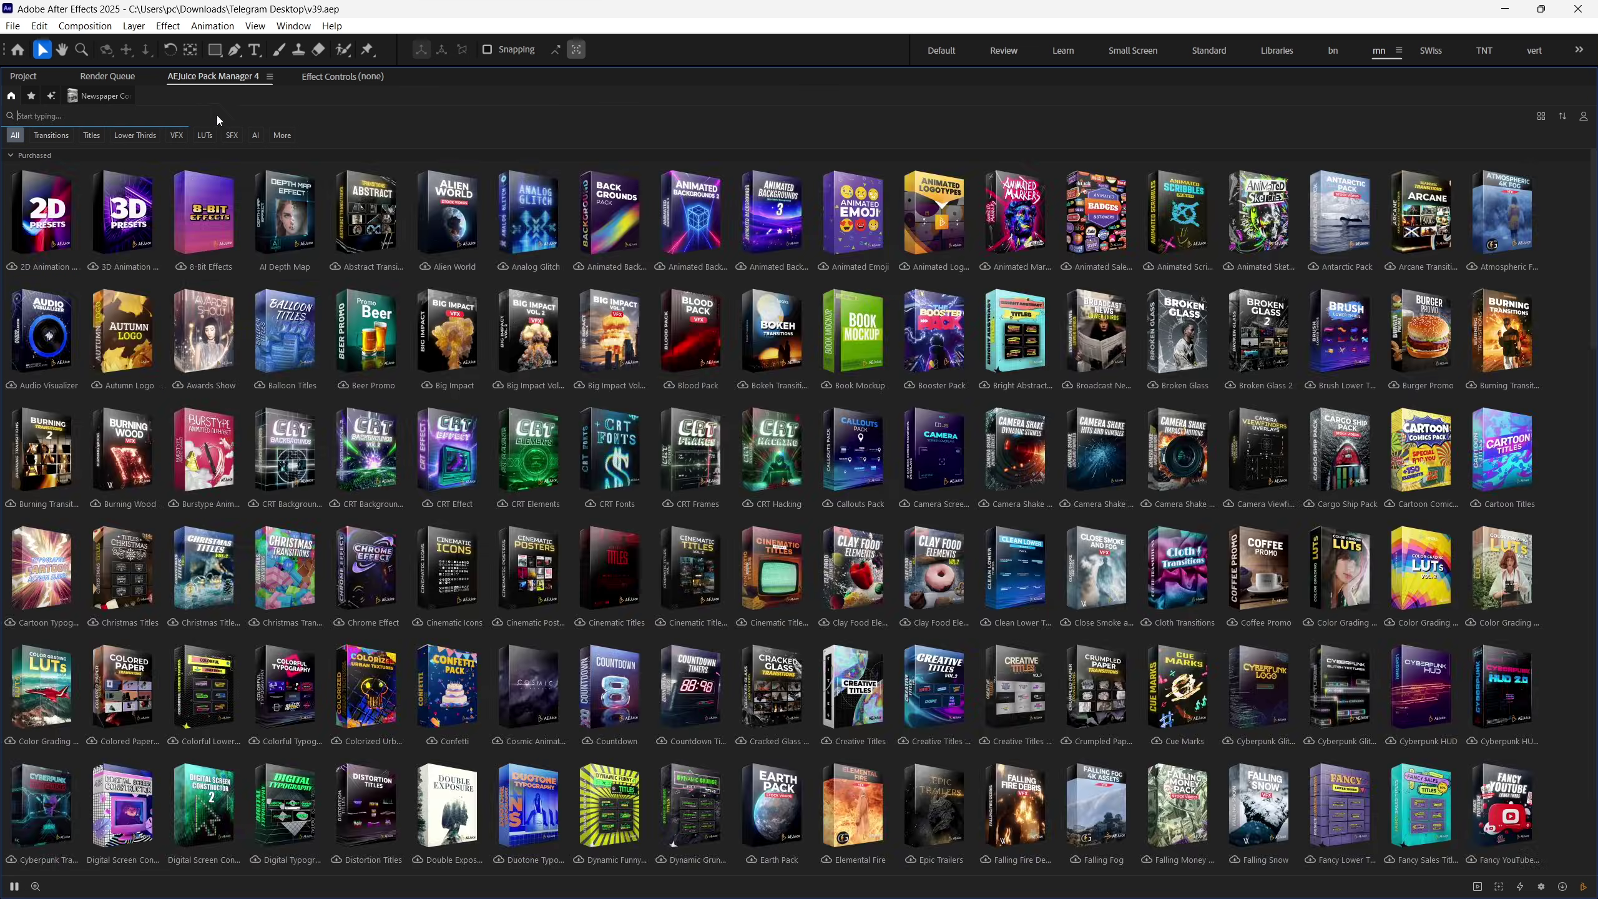
left_click(51, 136)
left_click(134, 136)
left_click(231, 135)
left_click(255, 135)
left_click(282, 136)
left_click(282, 138)
left_click(282, 156)
left_click(283, 259)
left_click(282, 280)
left_click(283, 138)
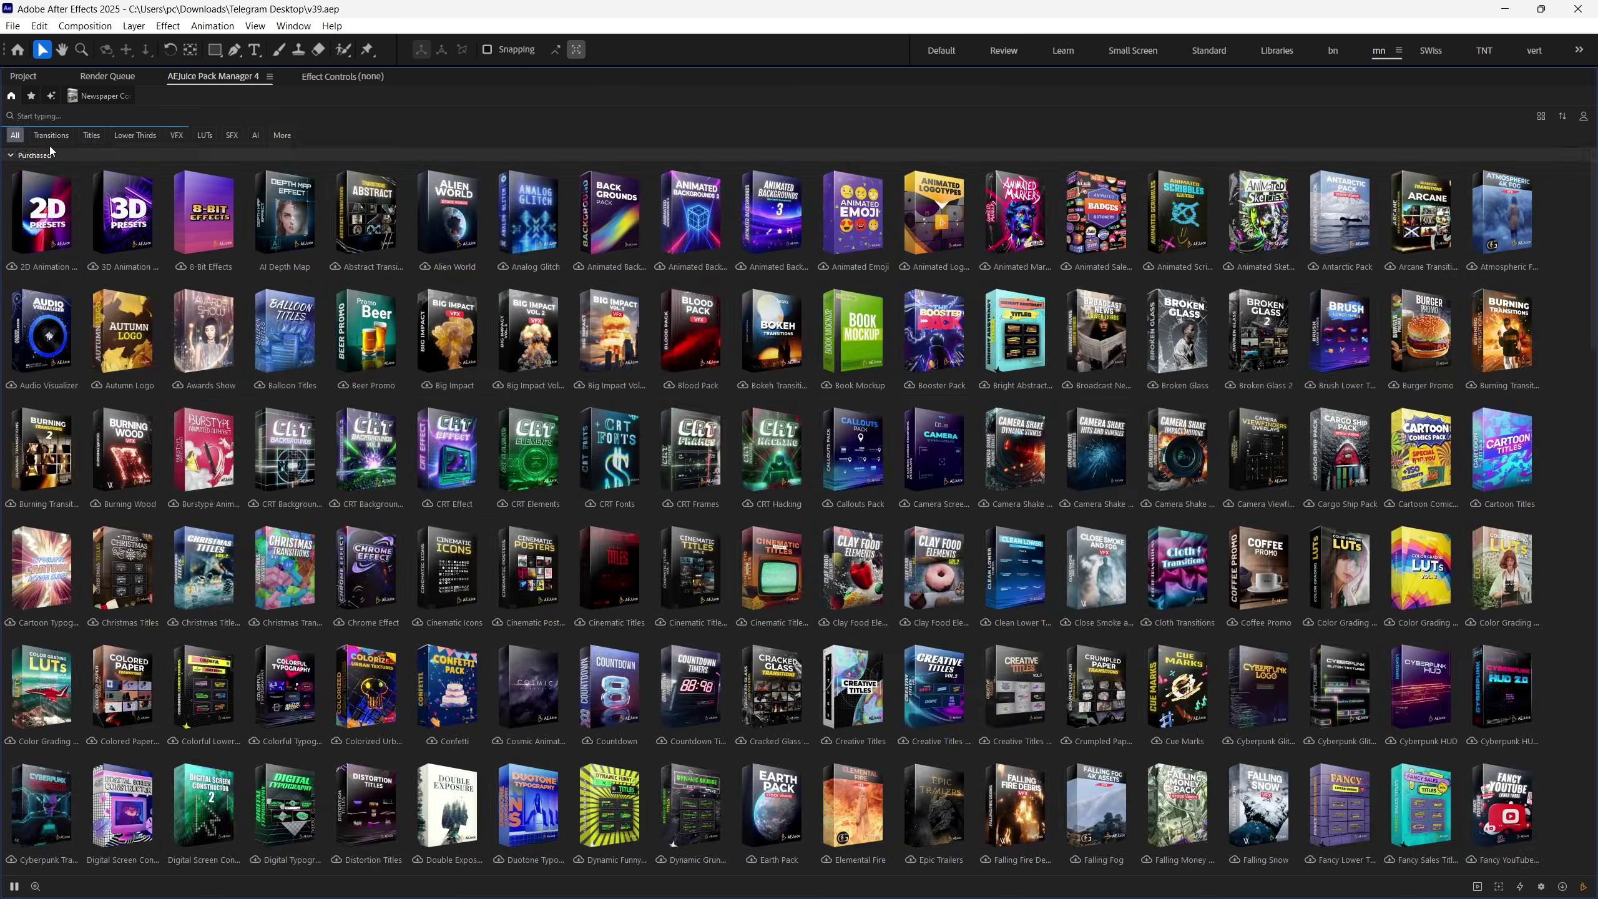
Filter through Transitions, Titles, Lower Thirds and VFX, ending on the LUTs packs.
left_click(52, 138)
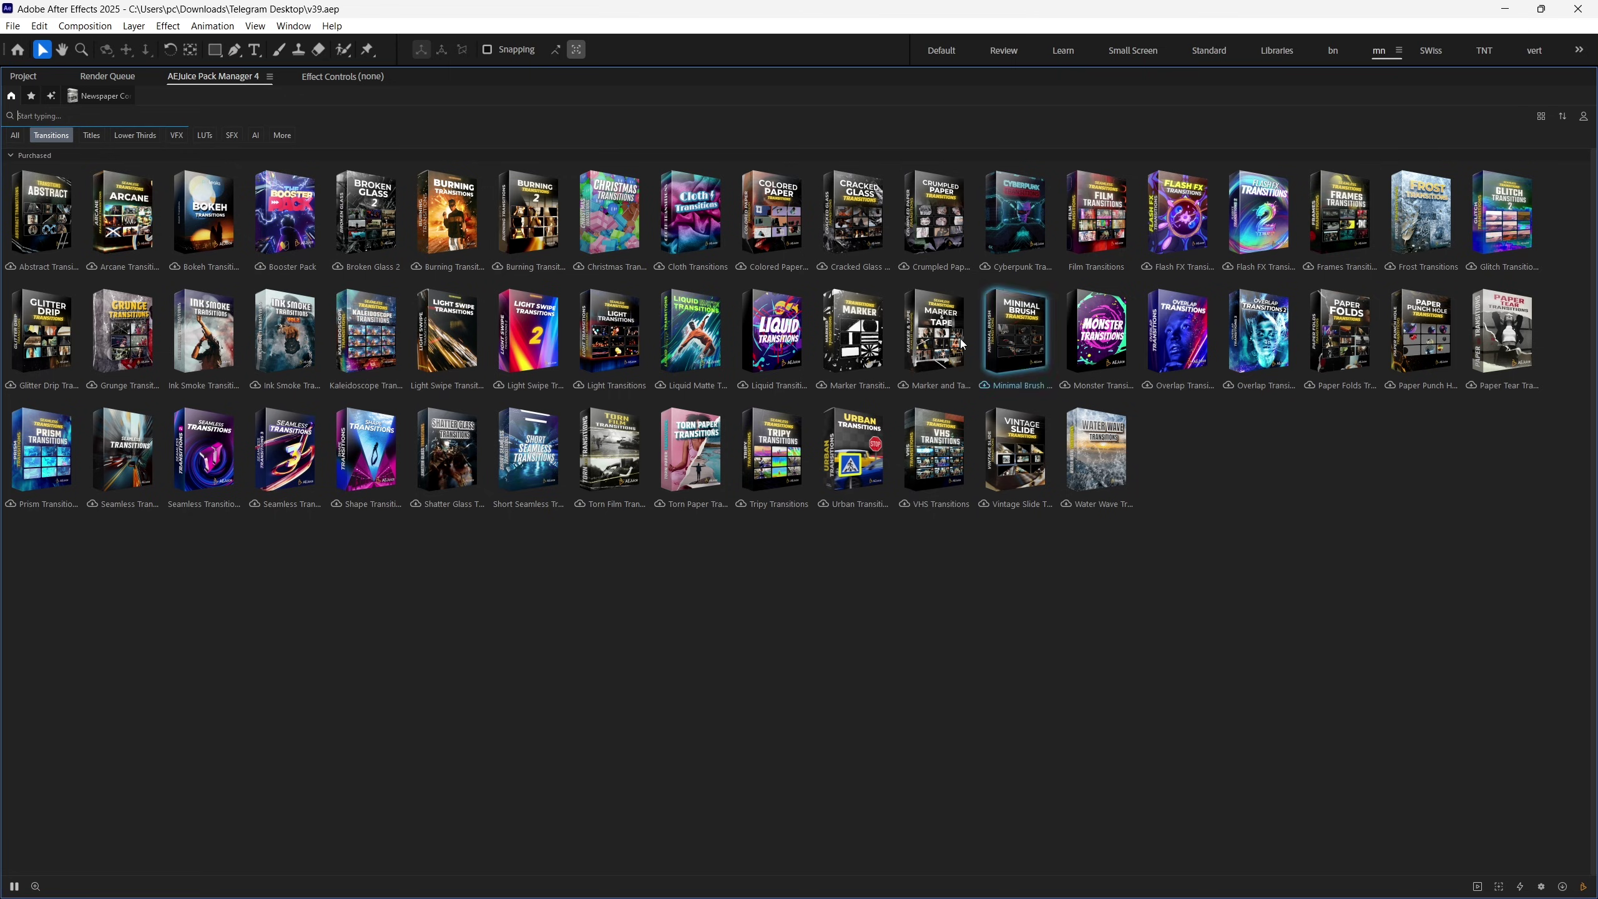
left_click(97, 137)
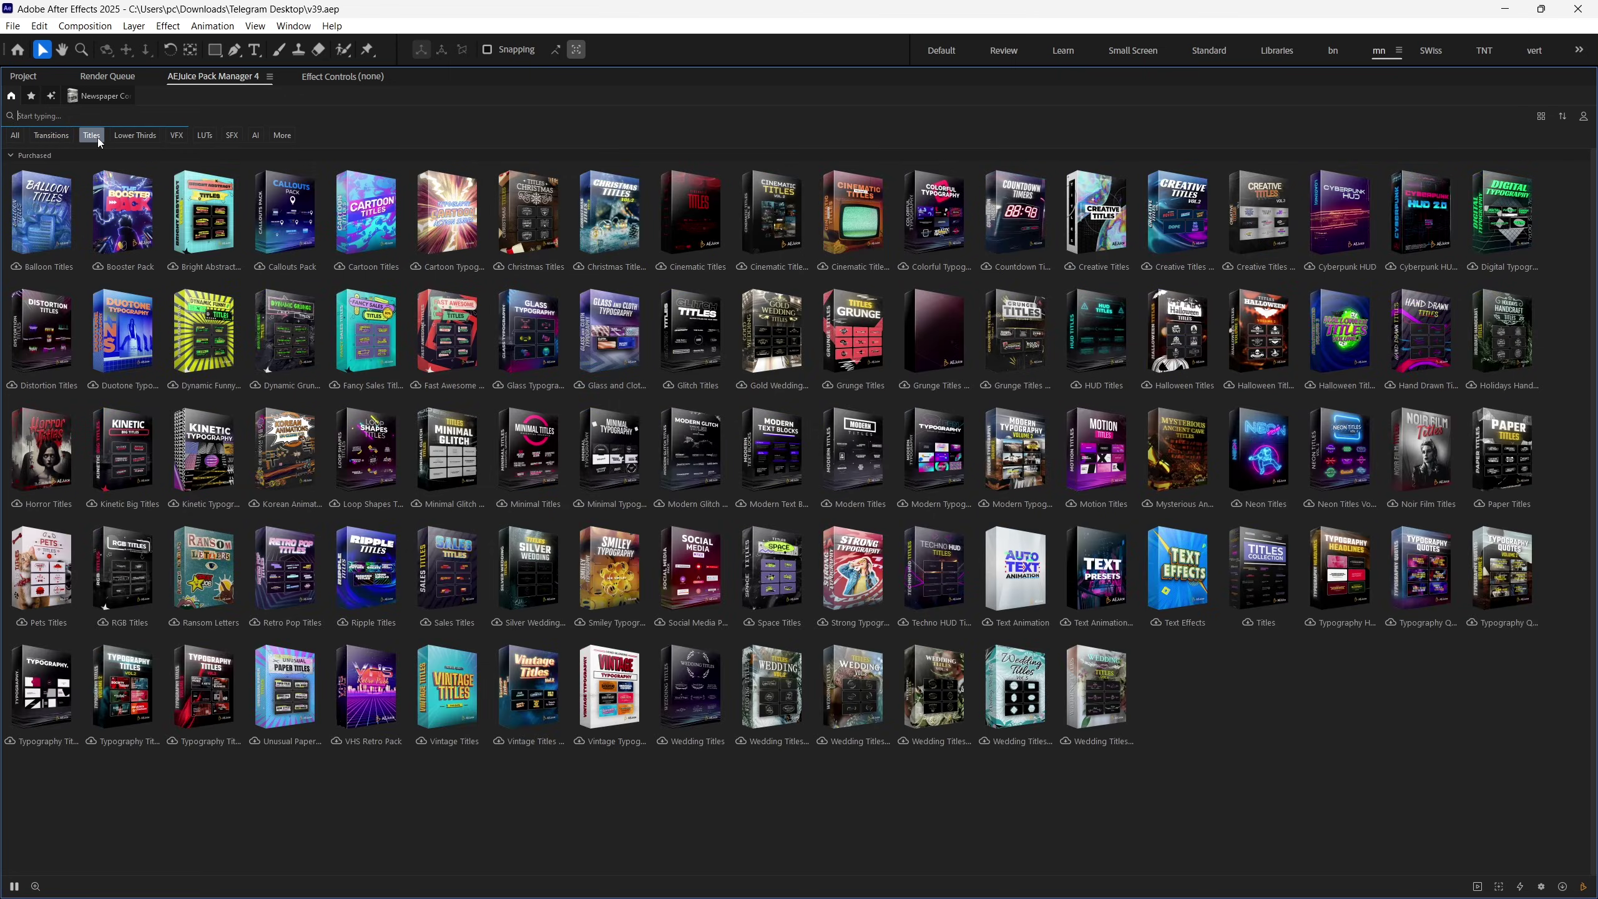
left_click(119, 140)
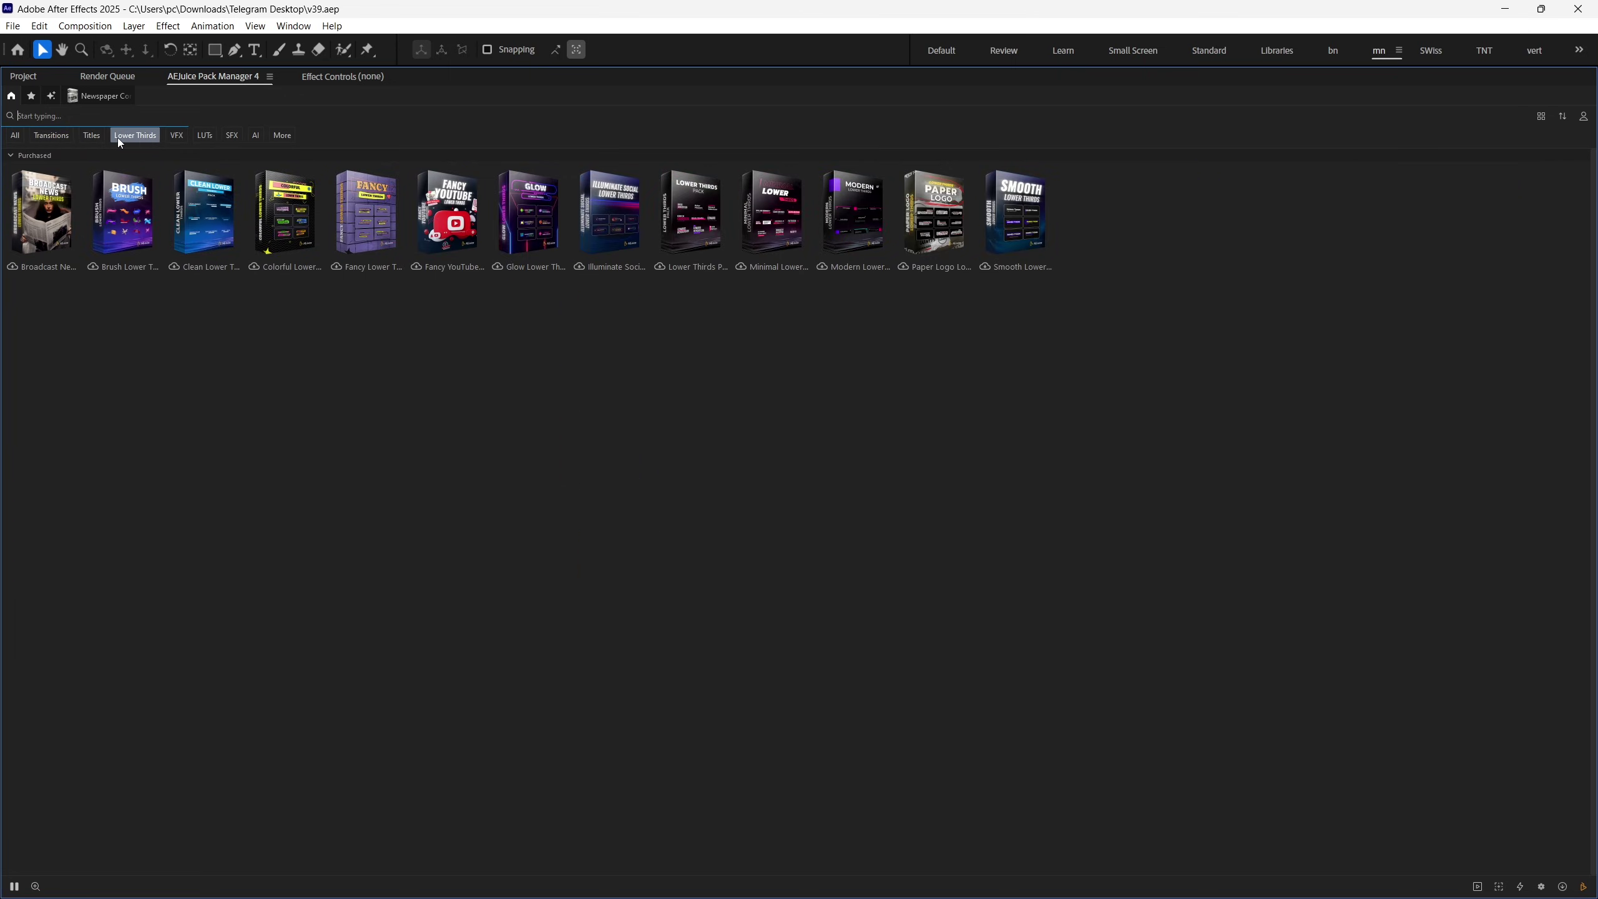
left_click(184, 137)
left_click(204, 136)
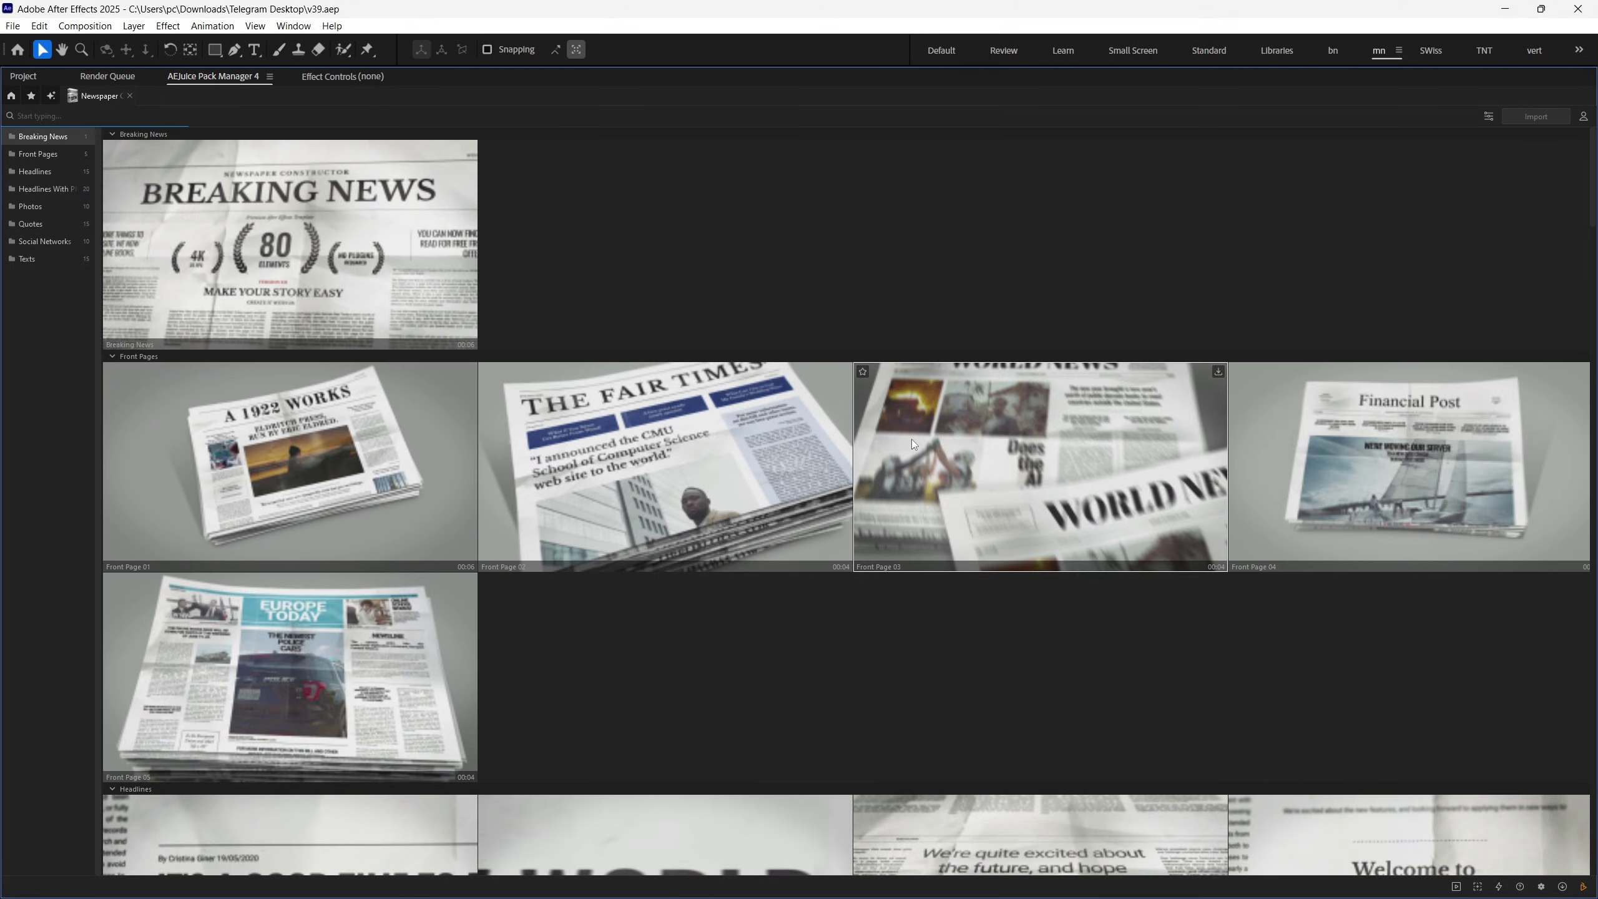
Scroll through the Newspaper Constructor's Headlines With Photo, Photos, Texts and Quotes templates.
scroll(914, 439, "down", 8)
scroll(913, 439, "down", 10)
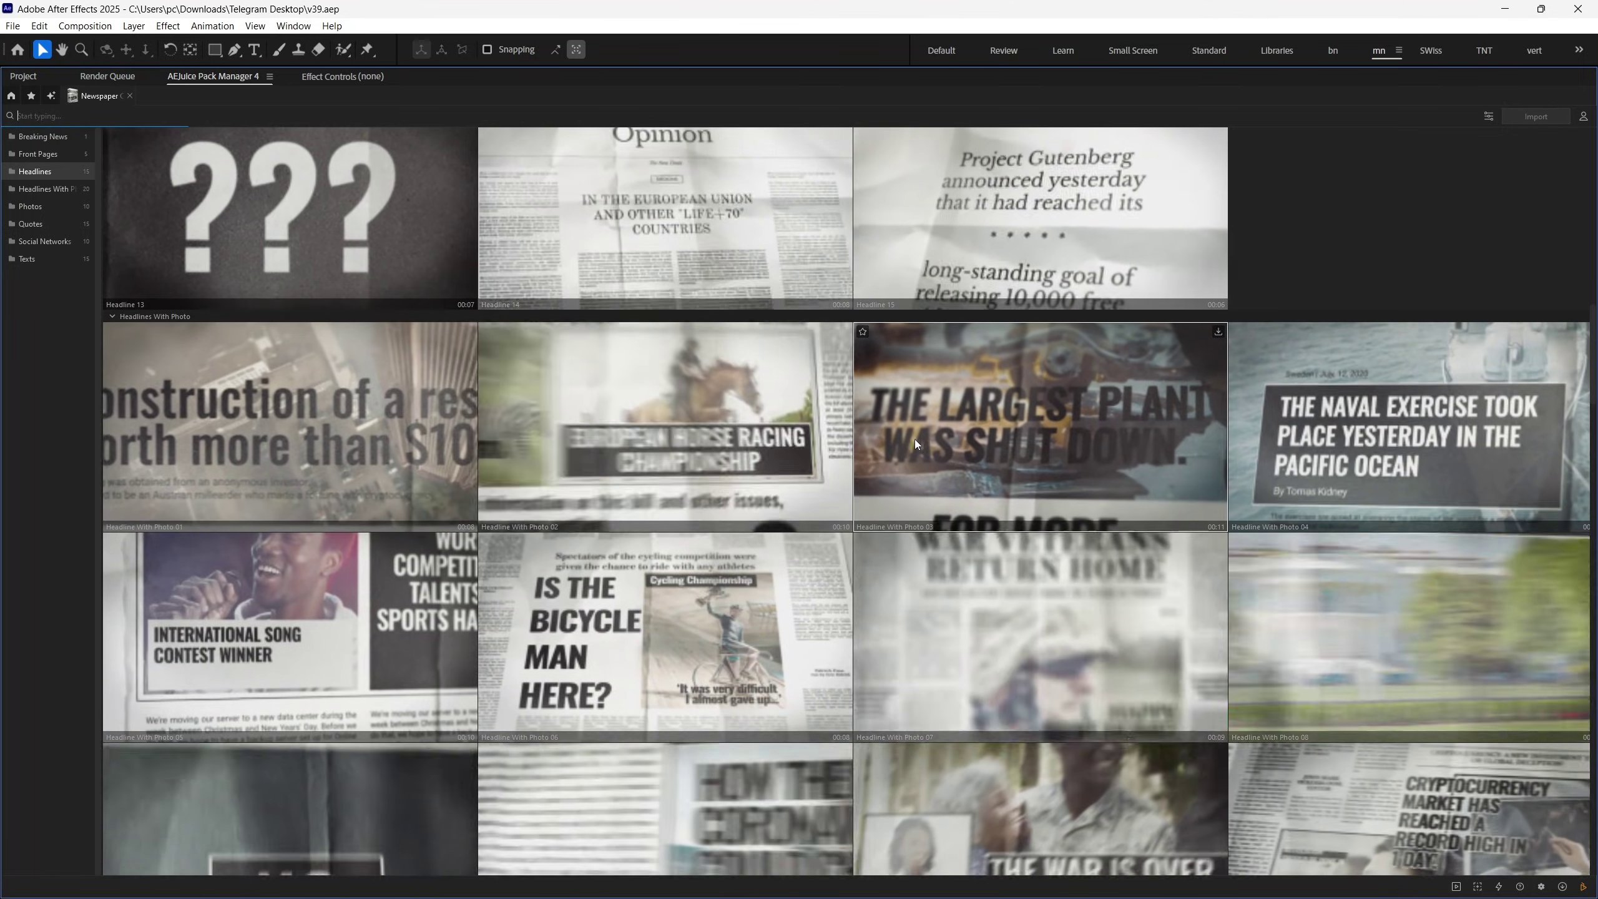
scroll(914, 440, "up", 5)
scroll(913, 439, "up", 10)
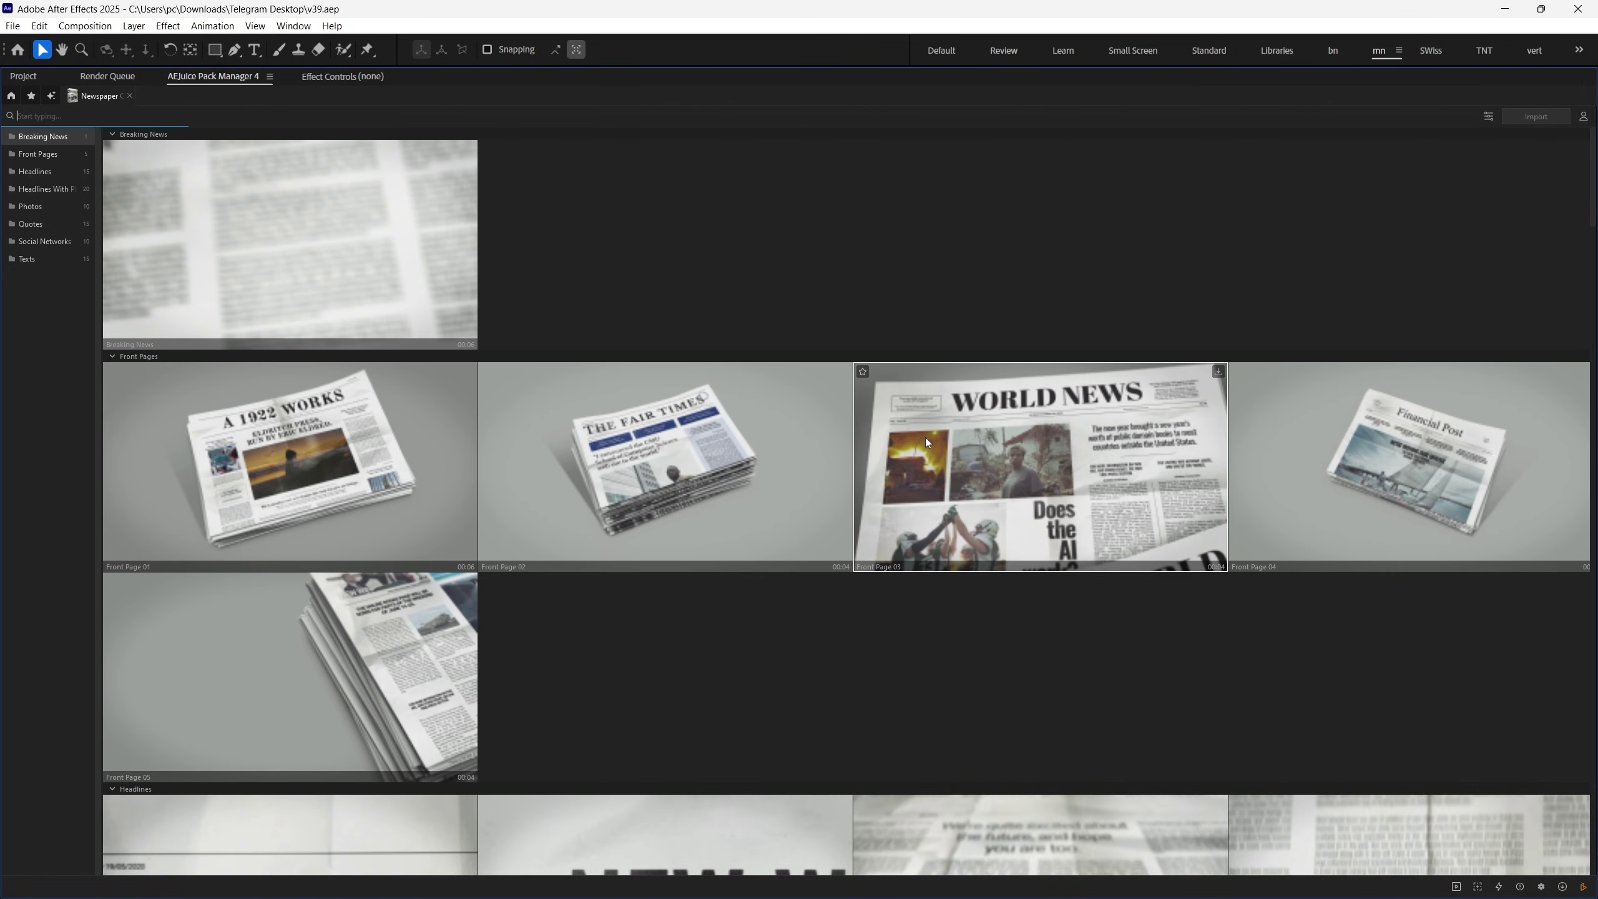
scroll(196, 367, "down", 10)
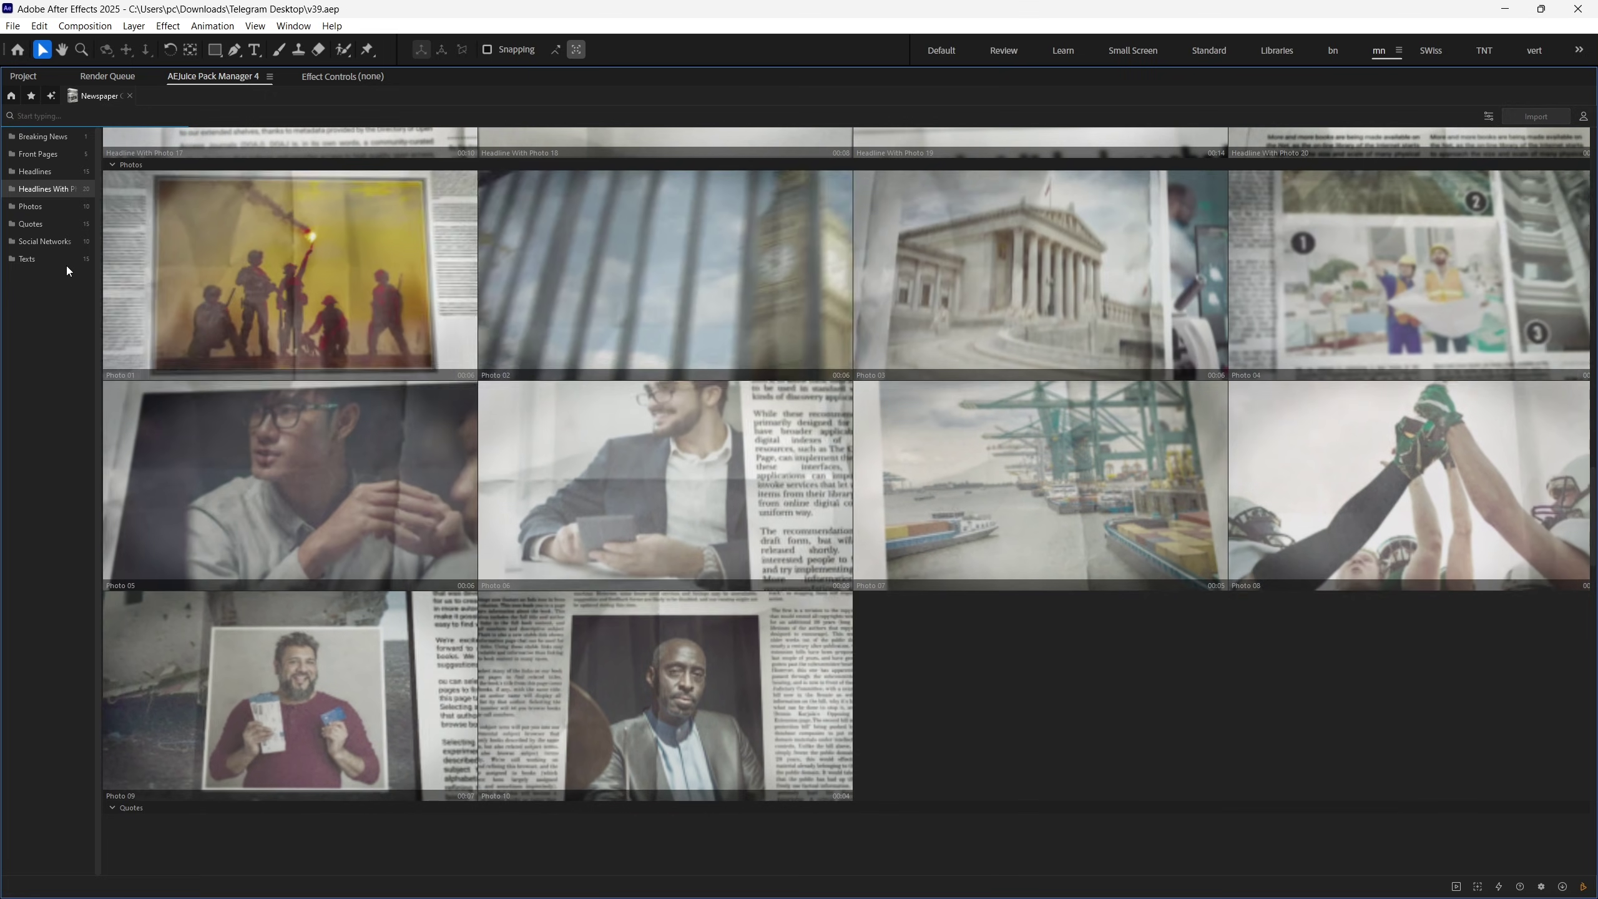
left_click(28, 263)
scroll(1052, 591, "up", 10)
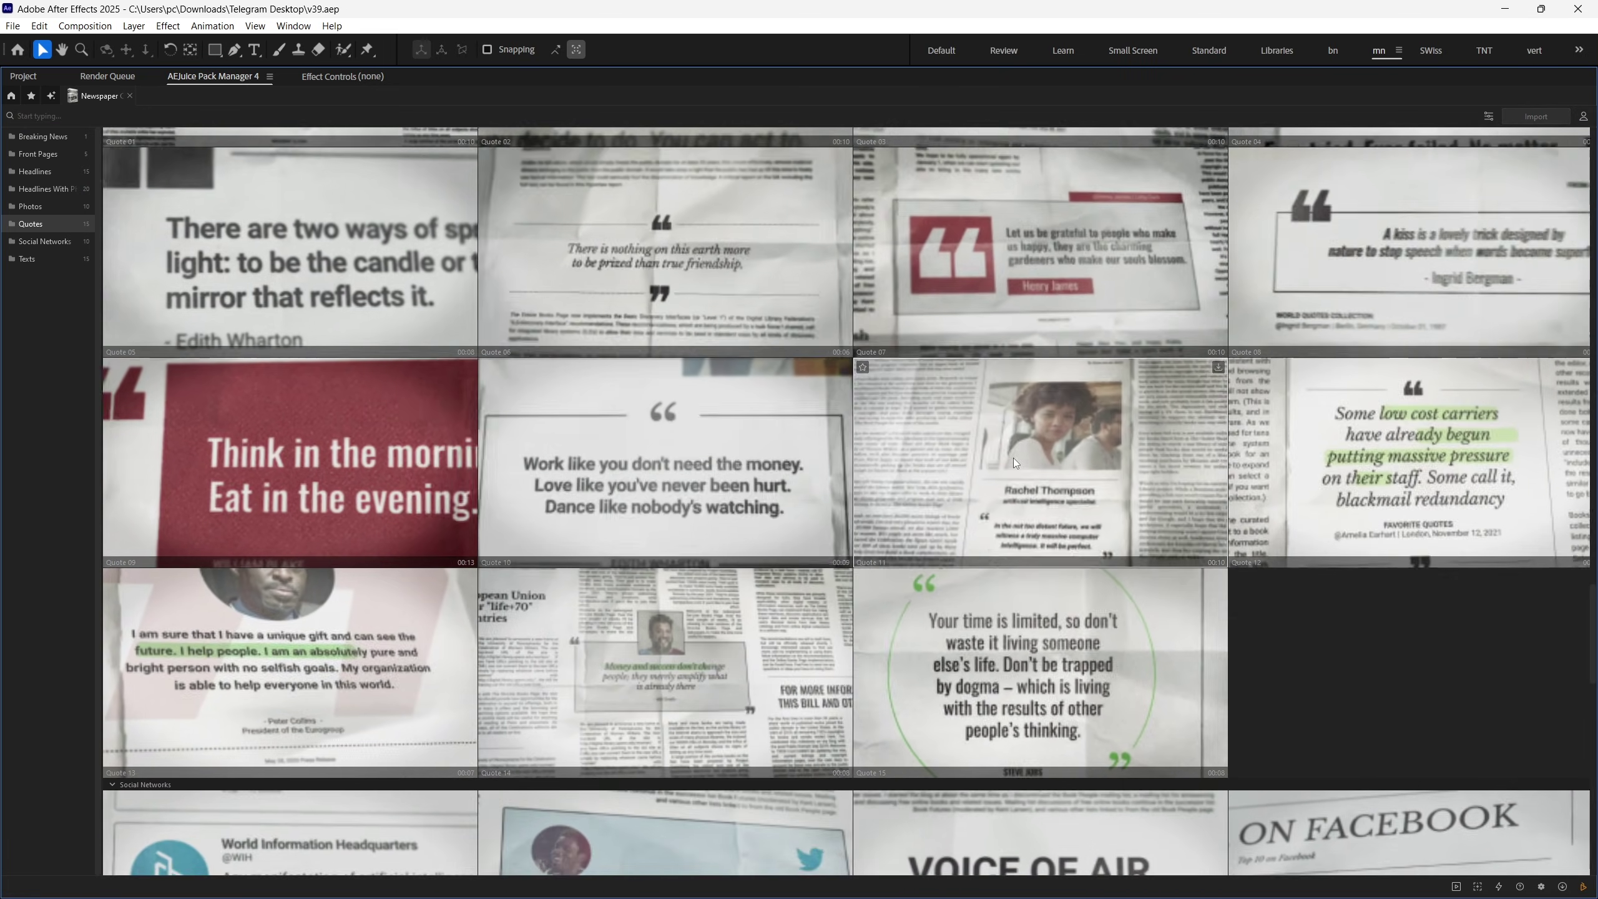
scroll(1014, 457, "up", 3)
scroll(1014, 457, "up", 5)
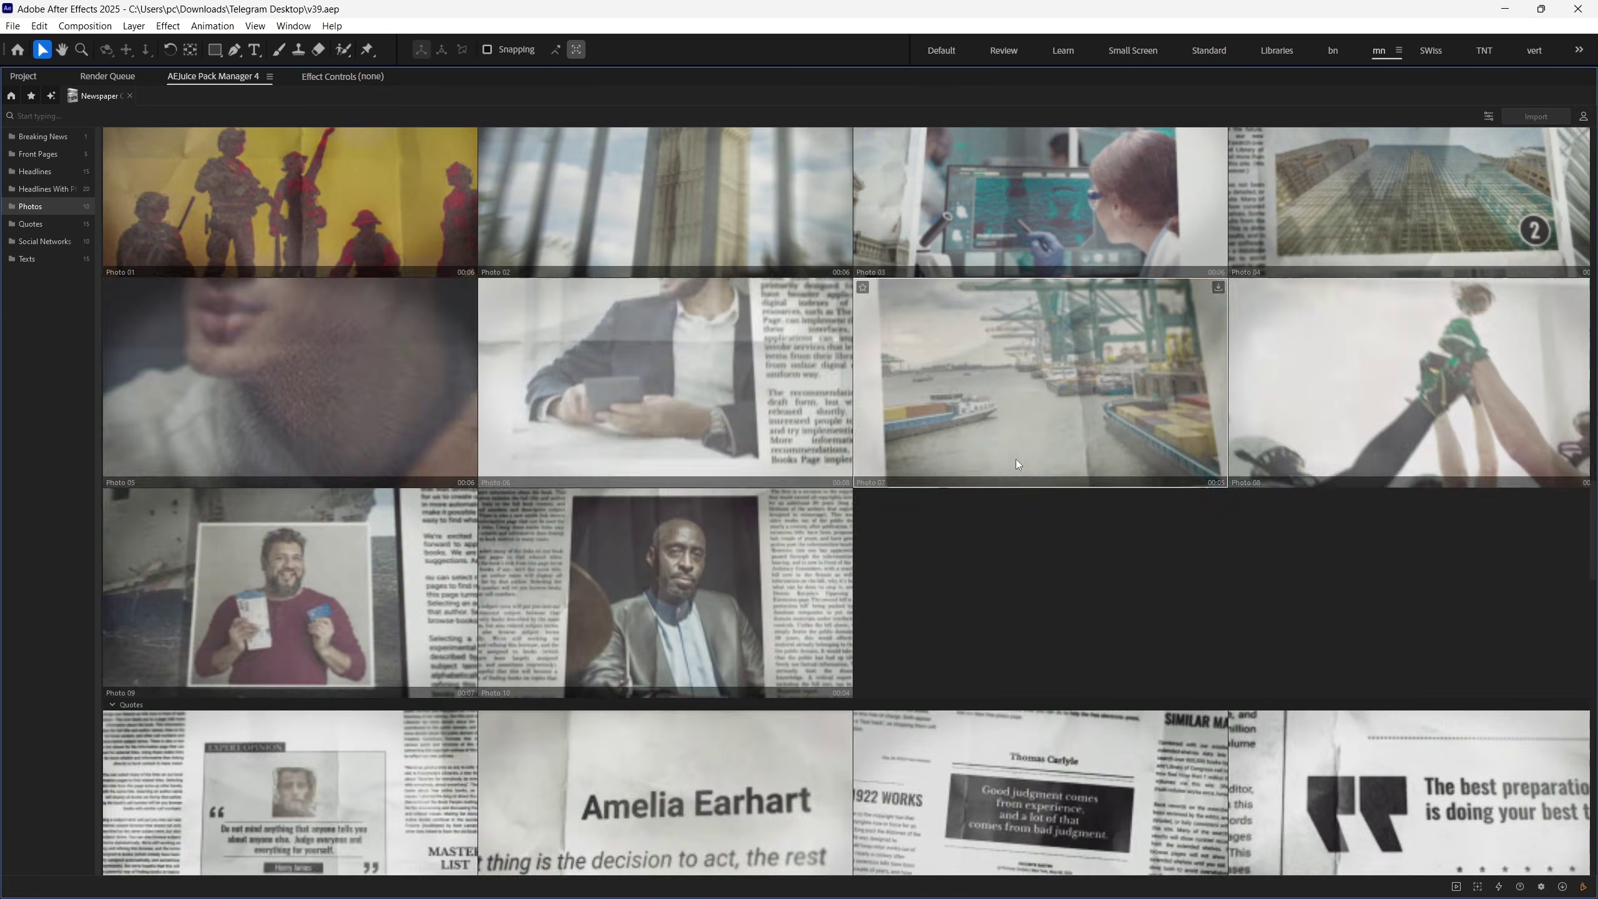
scroll(1016, 459, "up", 6)
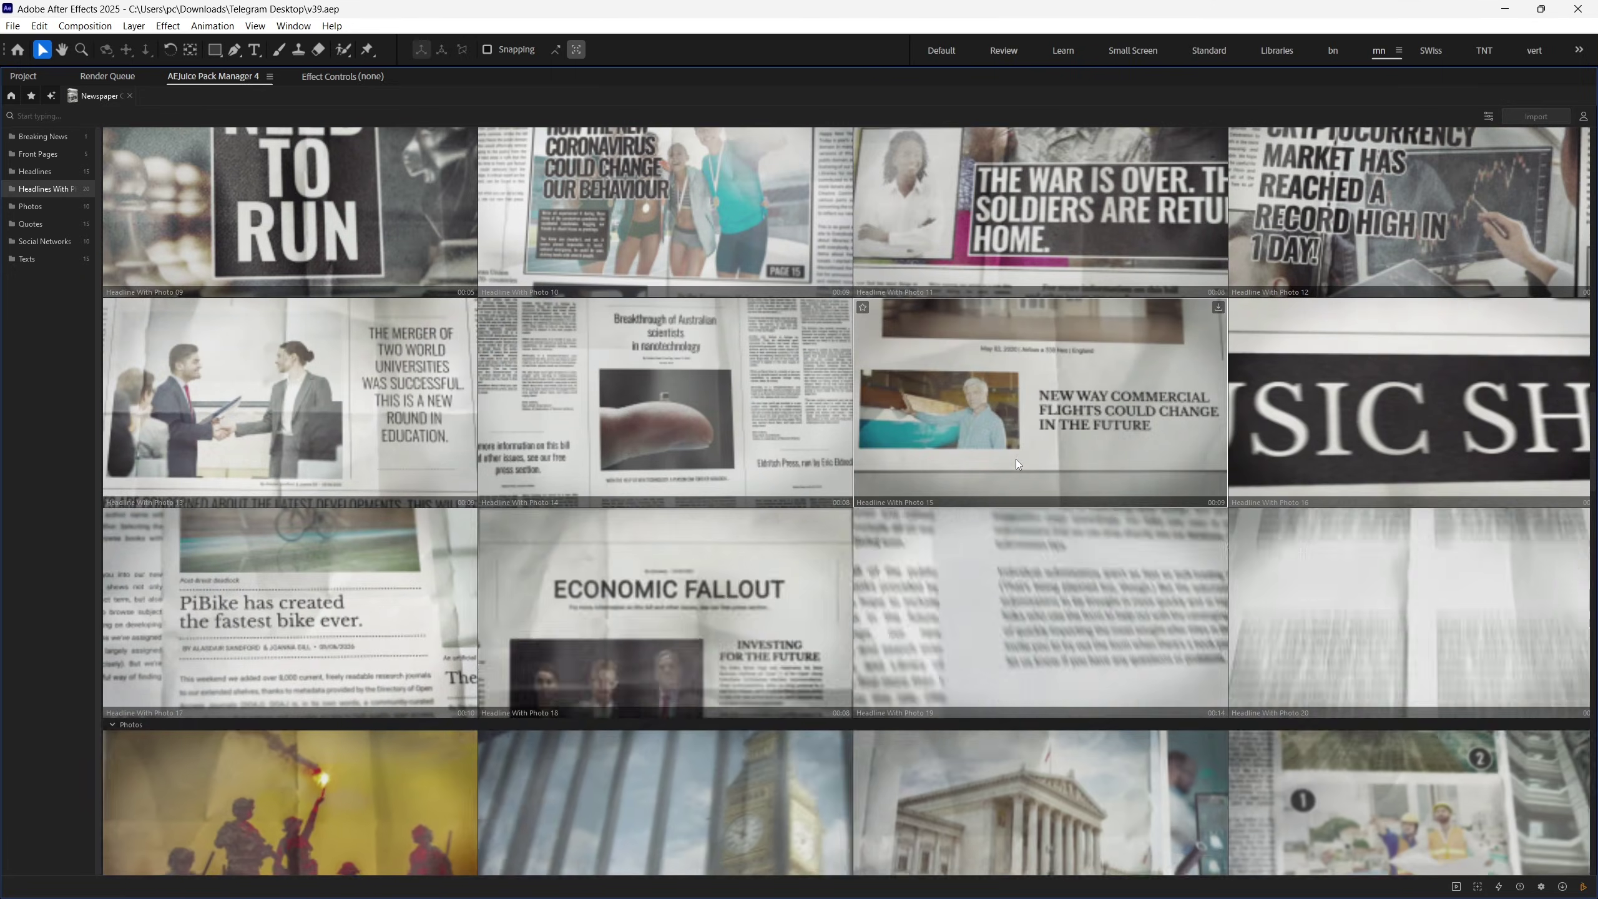
Restore the docked Pack Manager, import the Quote 07 template into Comp 1, and fit the preview.
key("grave")
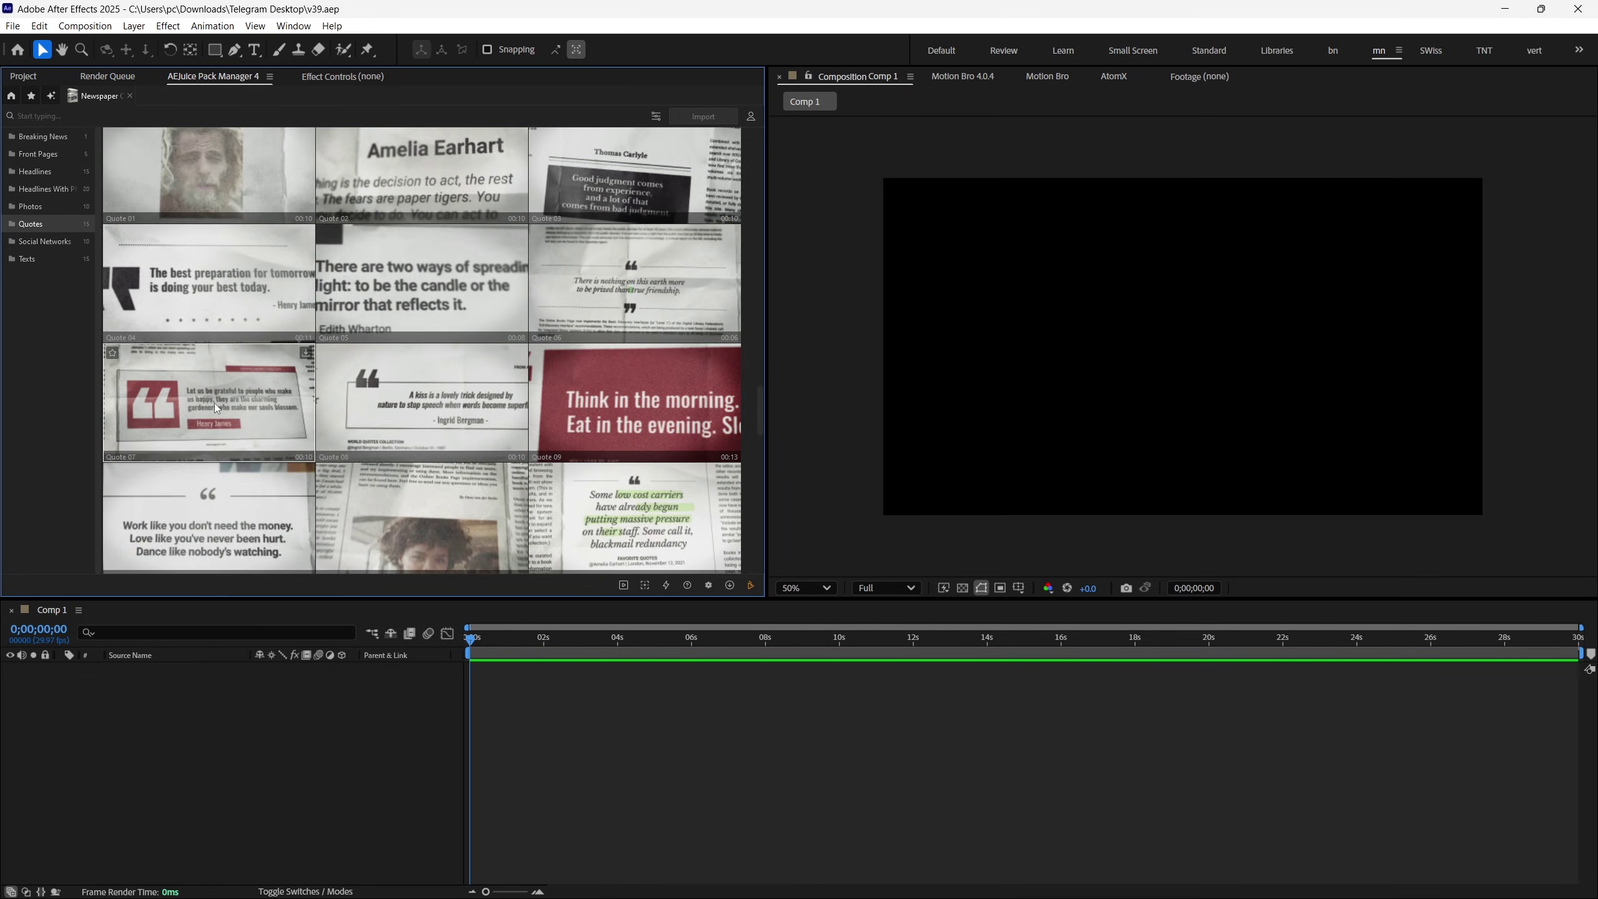
left_click_drag(227, 416, 279, 703)
left_click_drag(271, 465, 167, 365)
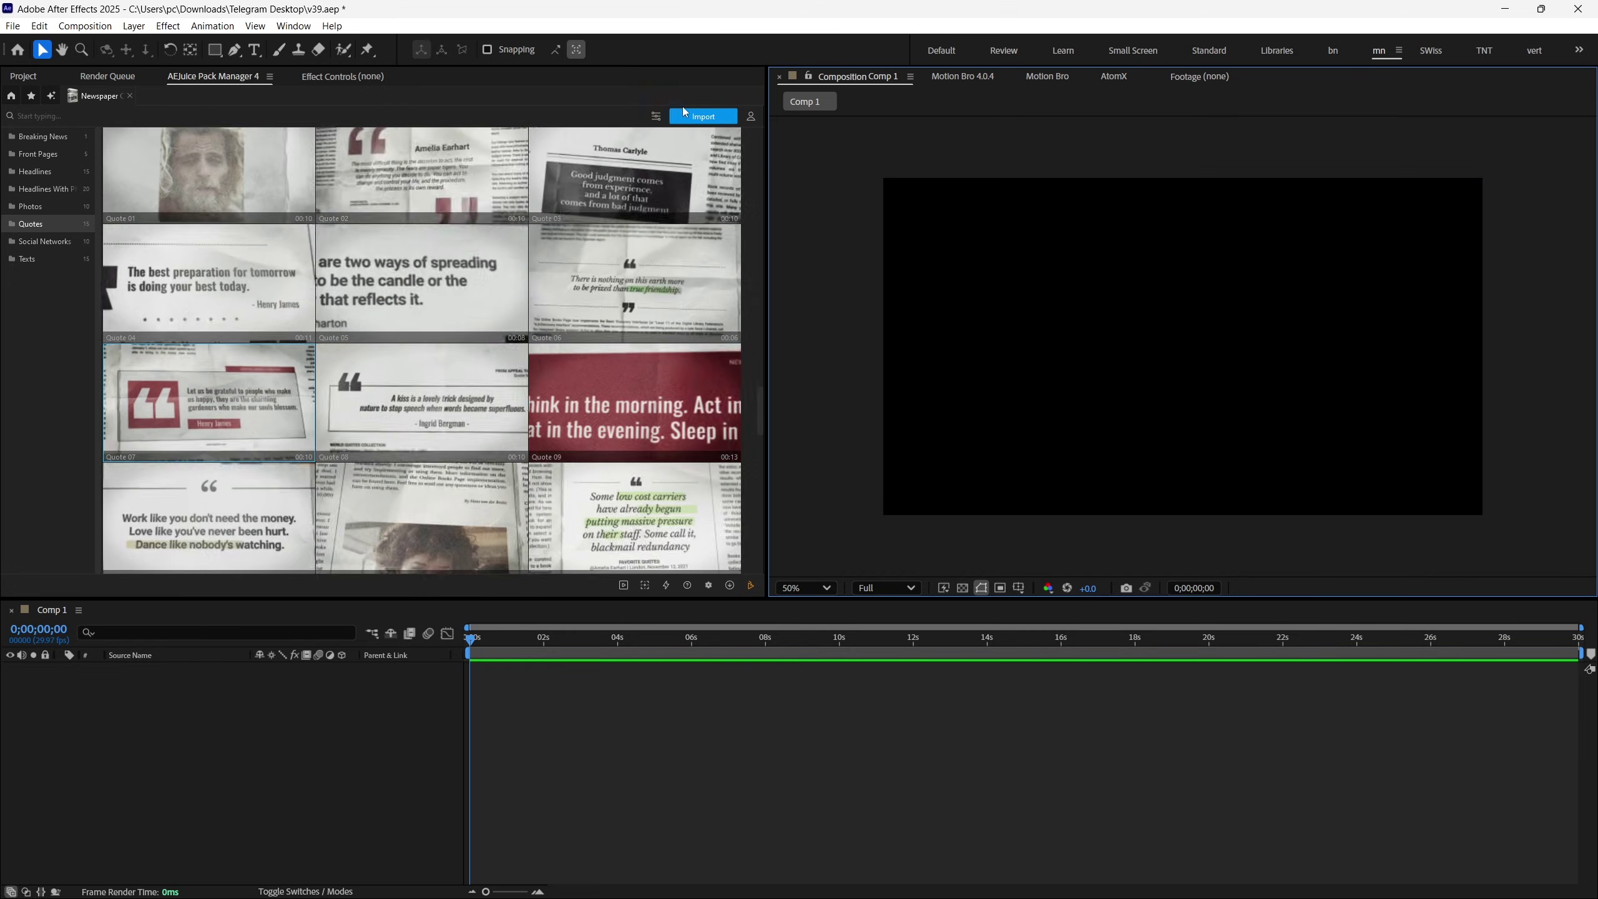
left_click(702, 117)
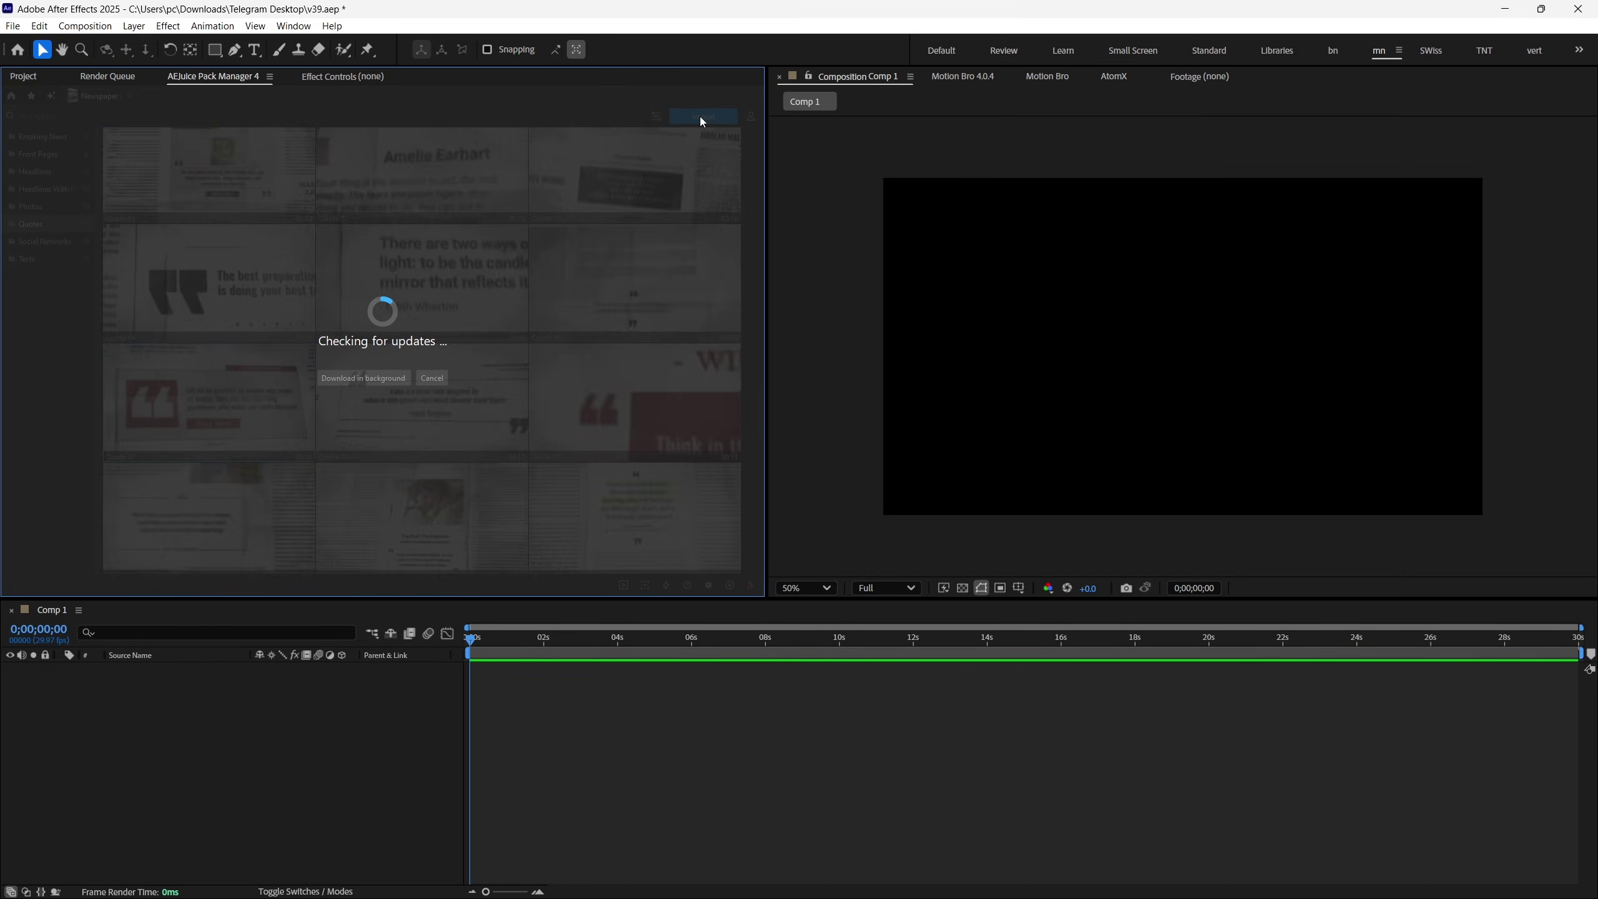
key("space")
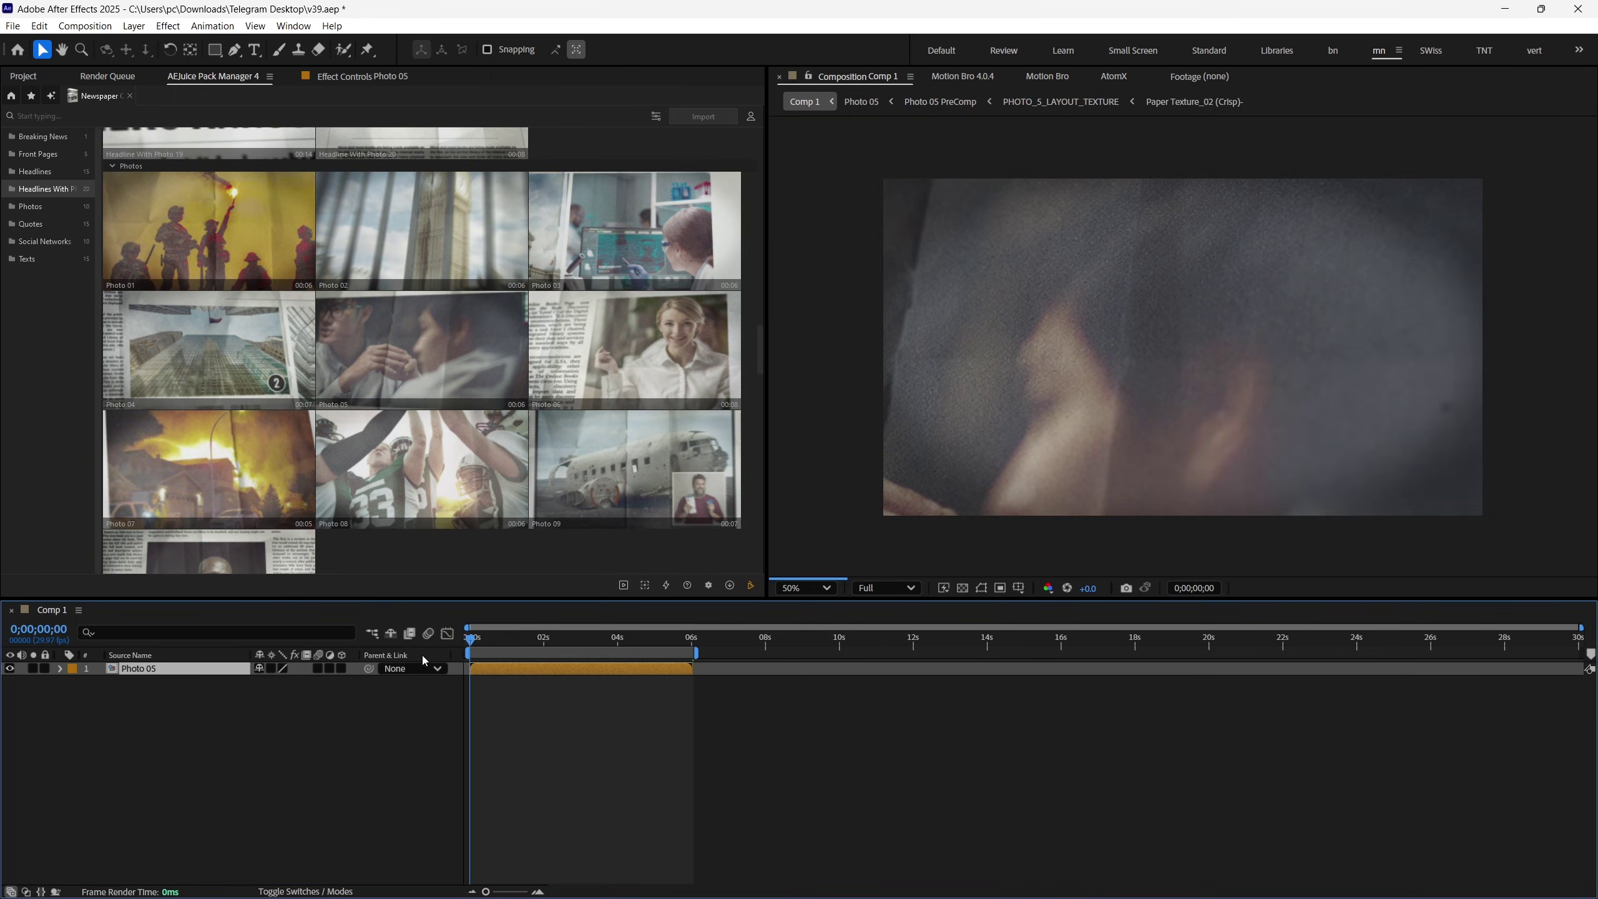
left_click(817, 277)
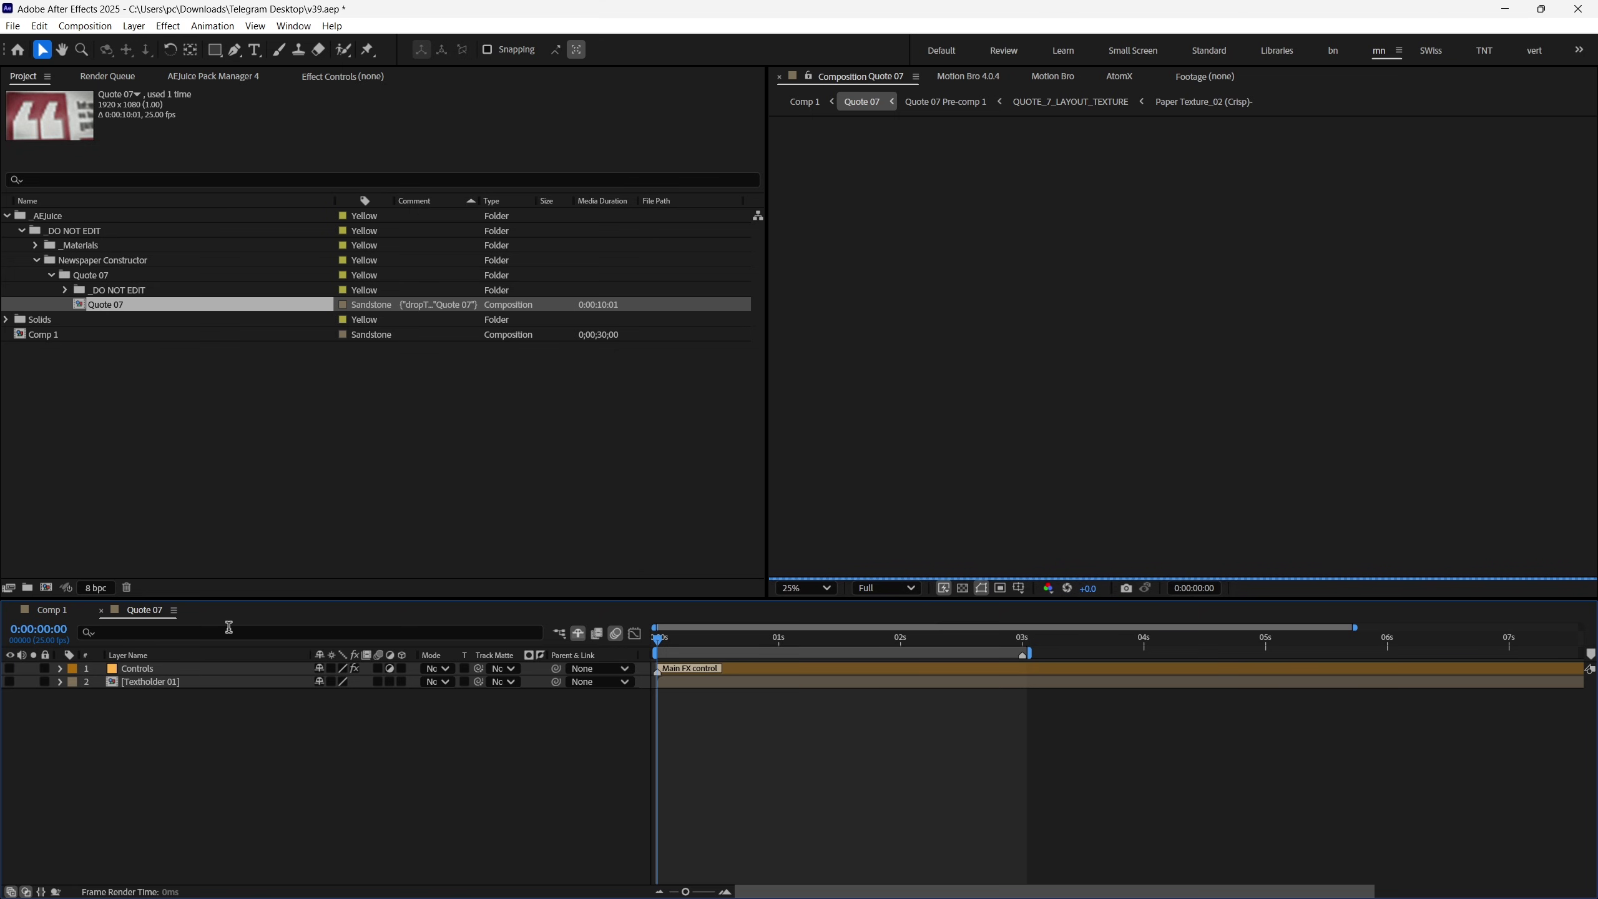
Use the Composition Mini-Flowchart to visit ---Colors---, Textholder 01 and Quote 07 Pre-comp 1.
key("Tab")
left_click(364, 680)
left_click(248, 609)
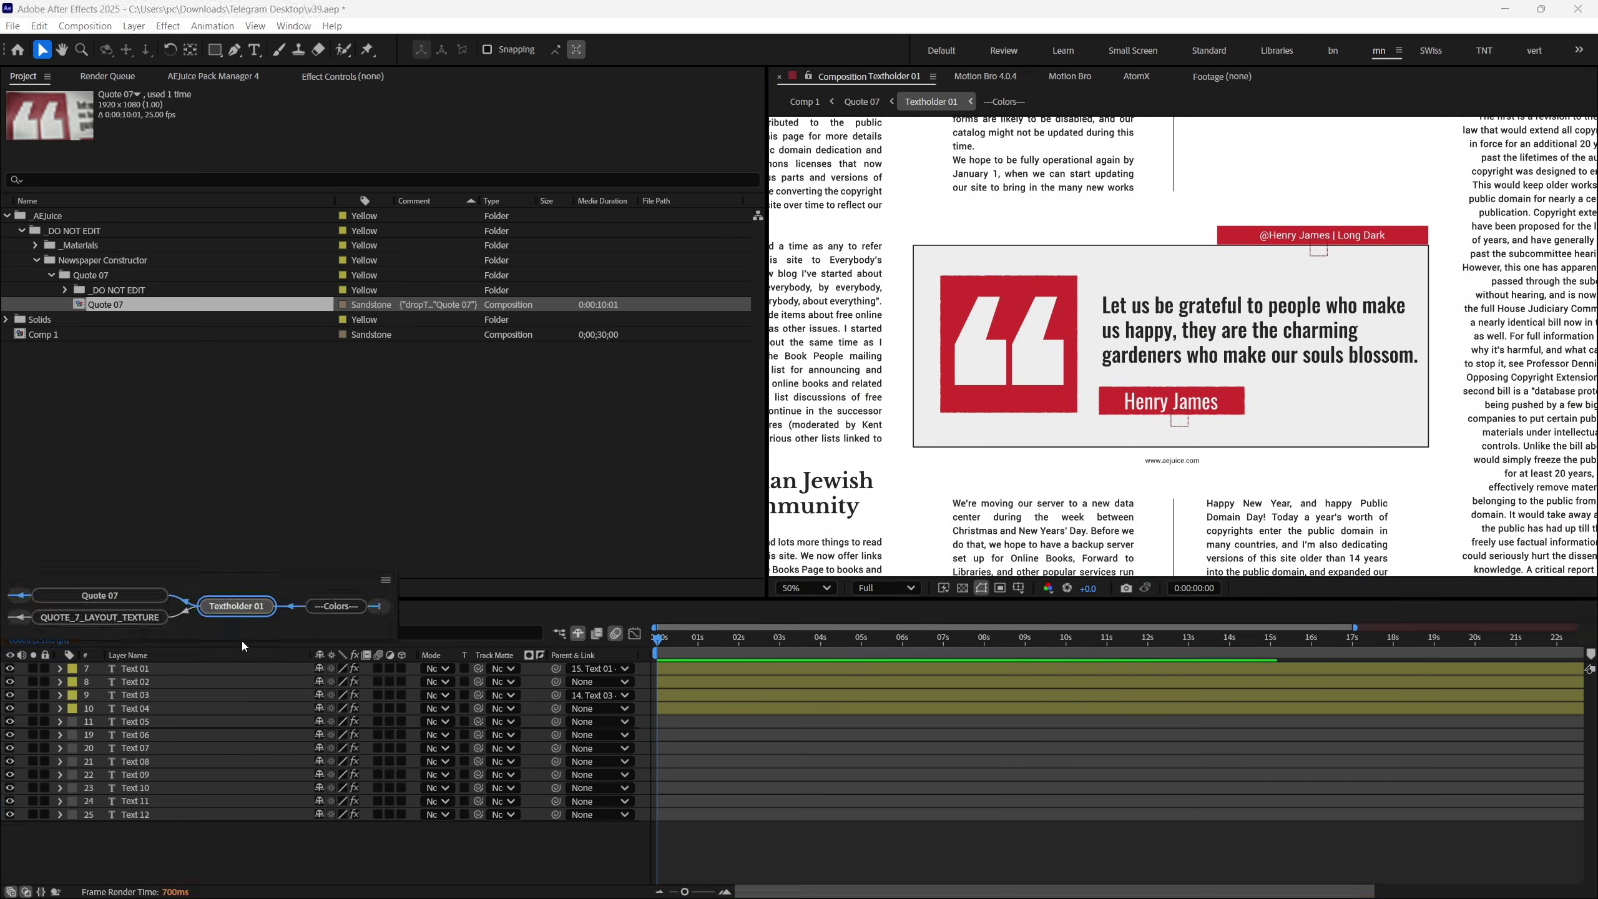
key("Tab")
left_click(297, 699)
Continue through ---Colors---, Pre-comp 1 and QUOTE_7_LAYOUT_TEXTURE, then return to Comp 1.
key("Tab")
left_click(261, 644)
key("Tab")
left_click(247, 730)
key("Tab")
left_click(248, 726)
key("Tab")
left_click(119, 702)
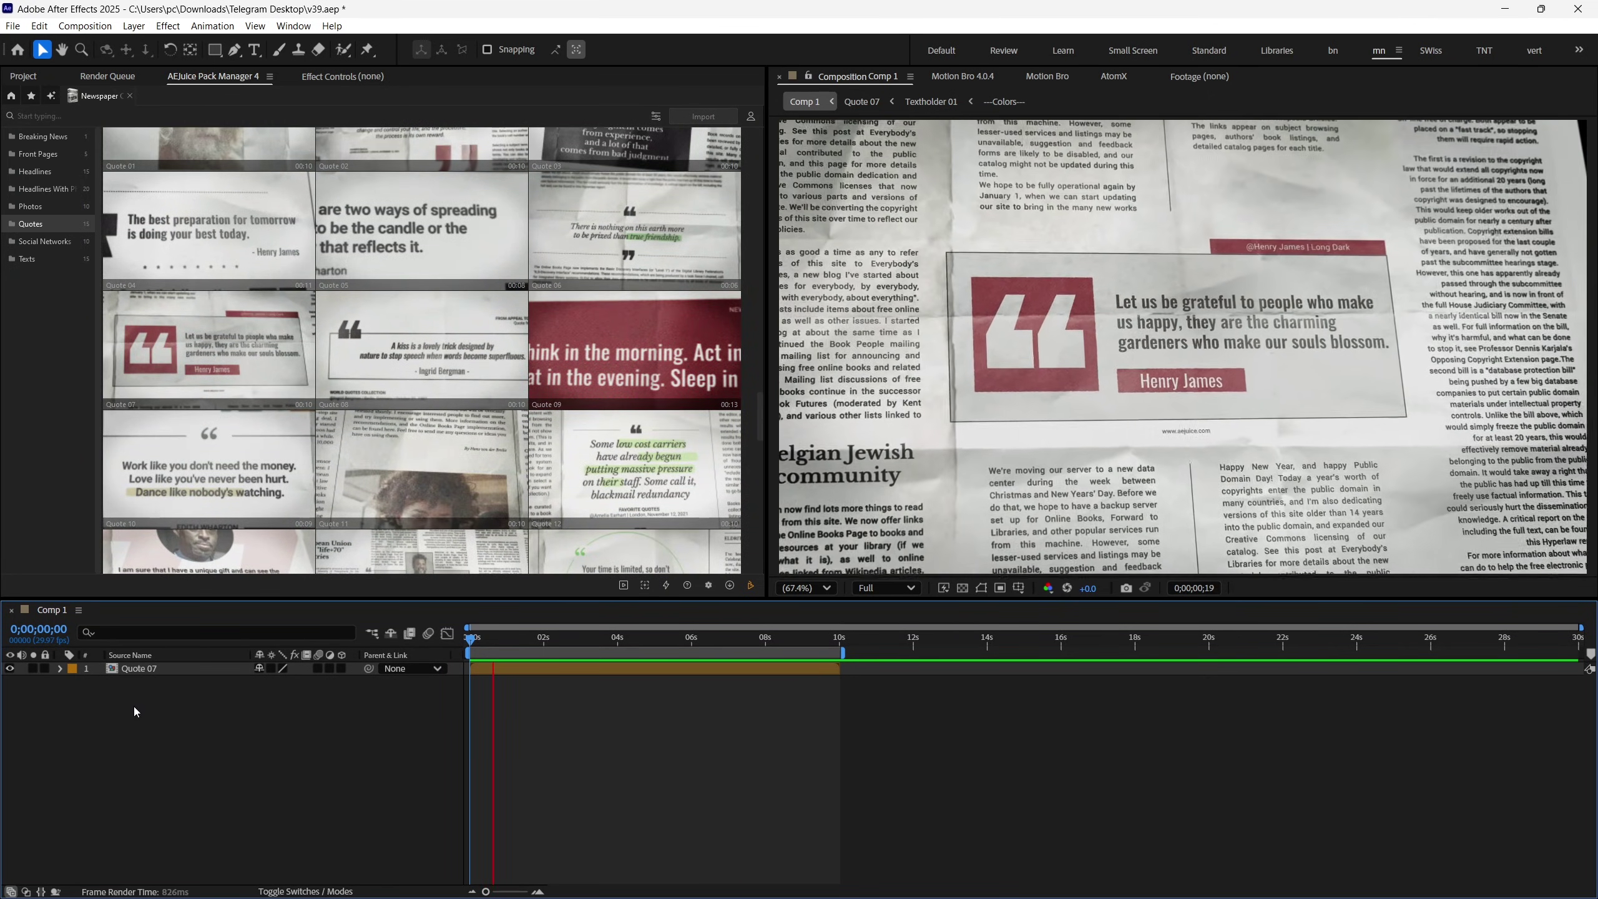
Select the Quote 07 layer, open its AEJuice editor, and step through the text fields to Text 02.
left_click(175, 673)
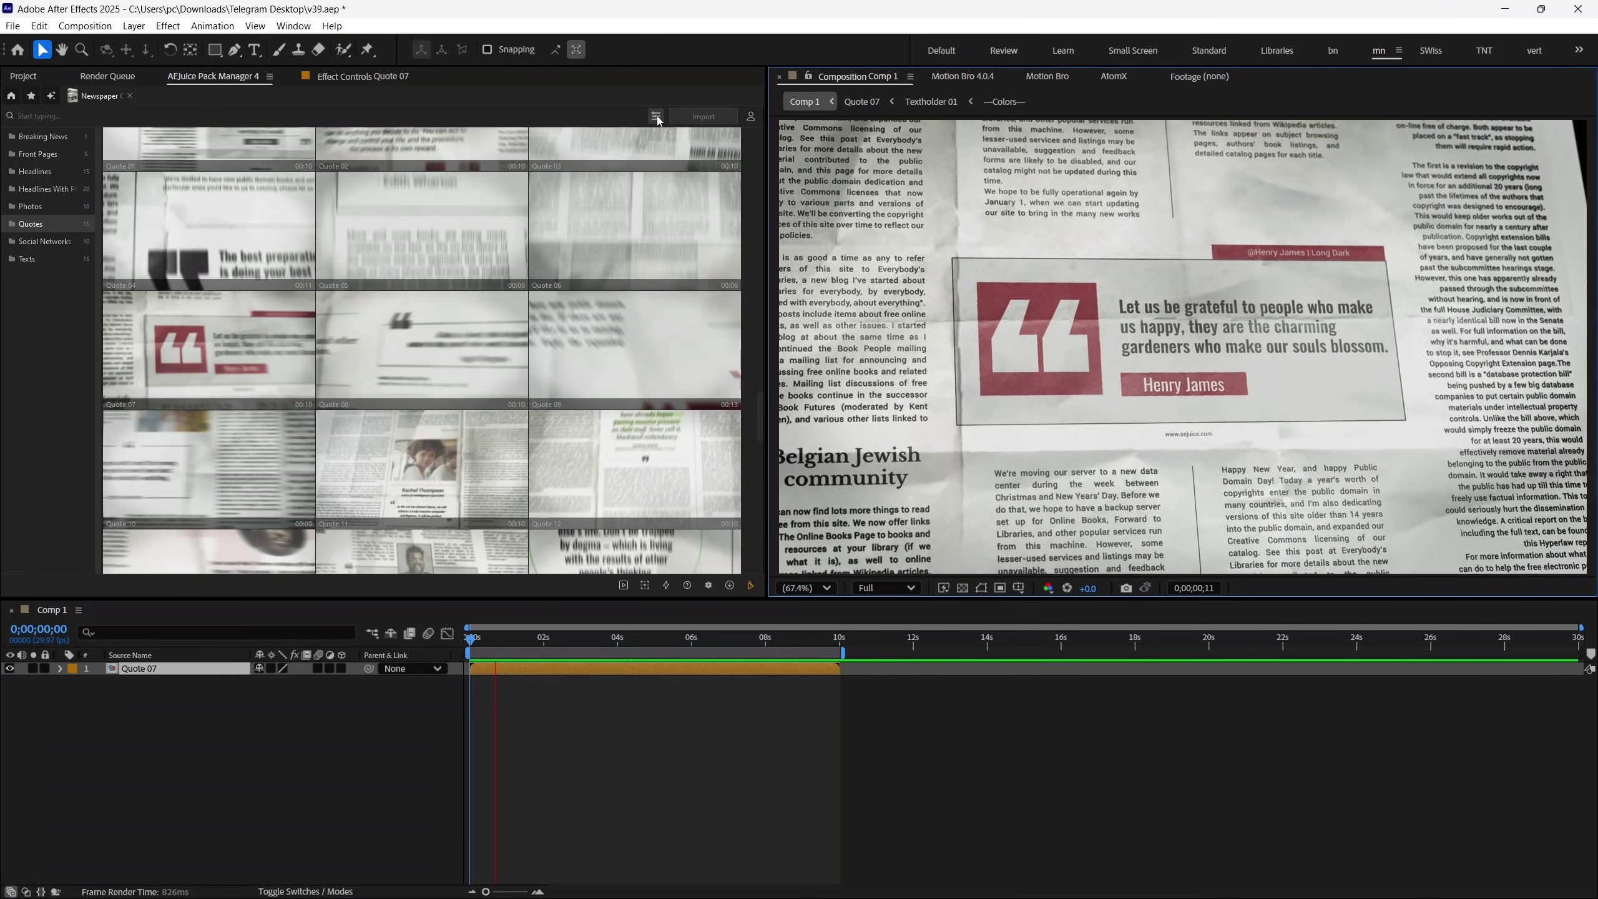
left_click(657, 118)
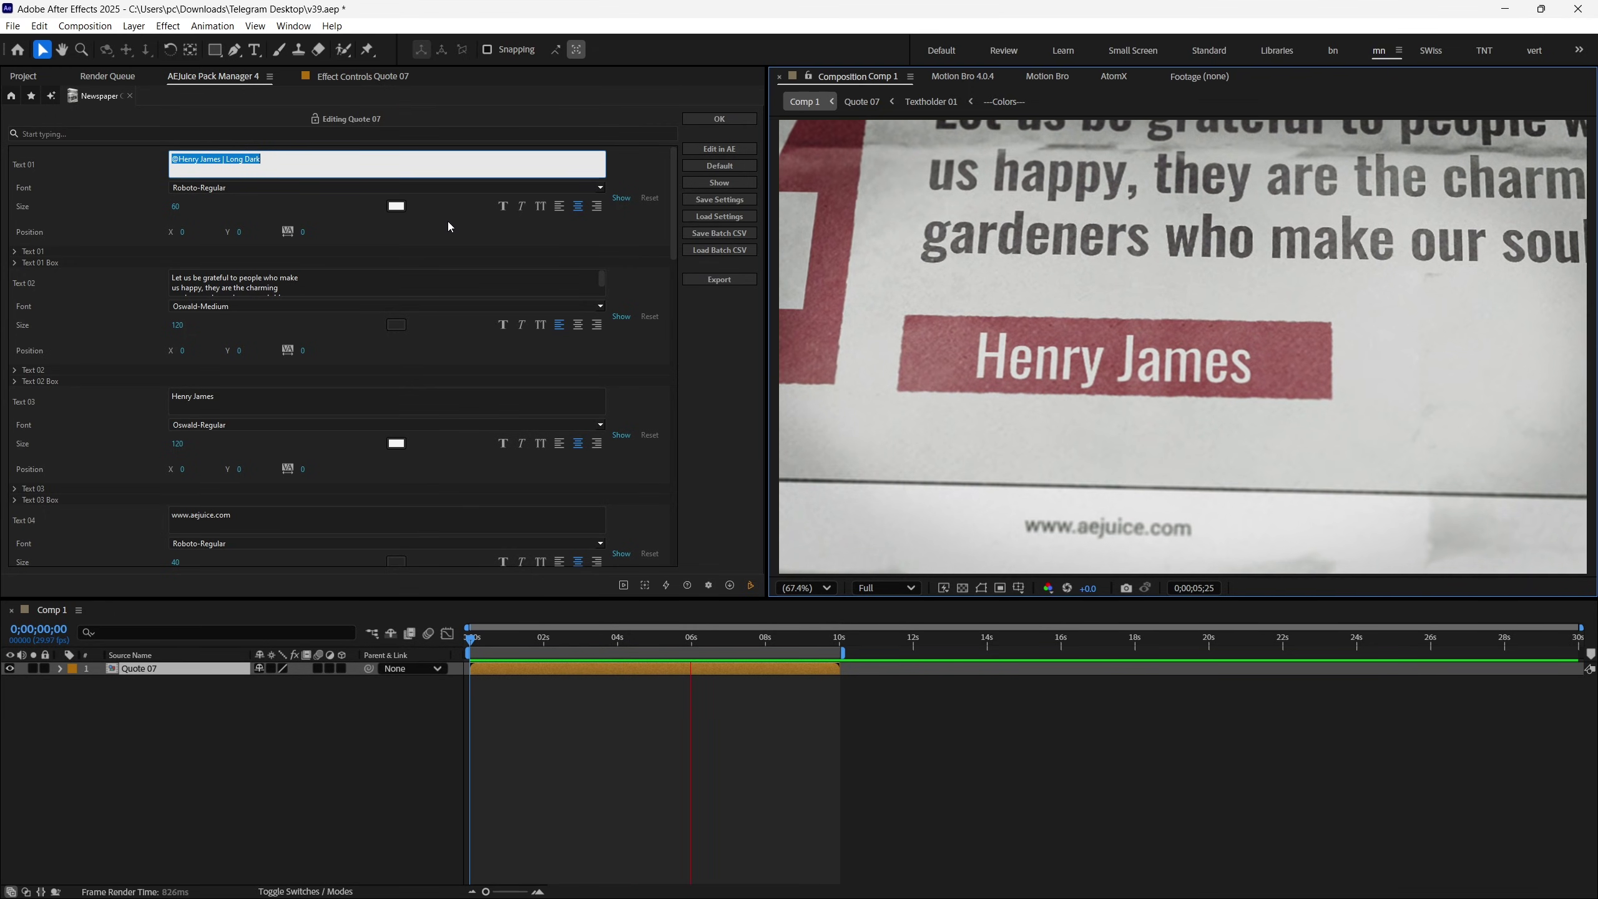
key("Tab")
key("Tab")
key("Tab")
key("Tab")
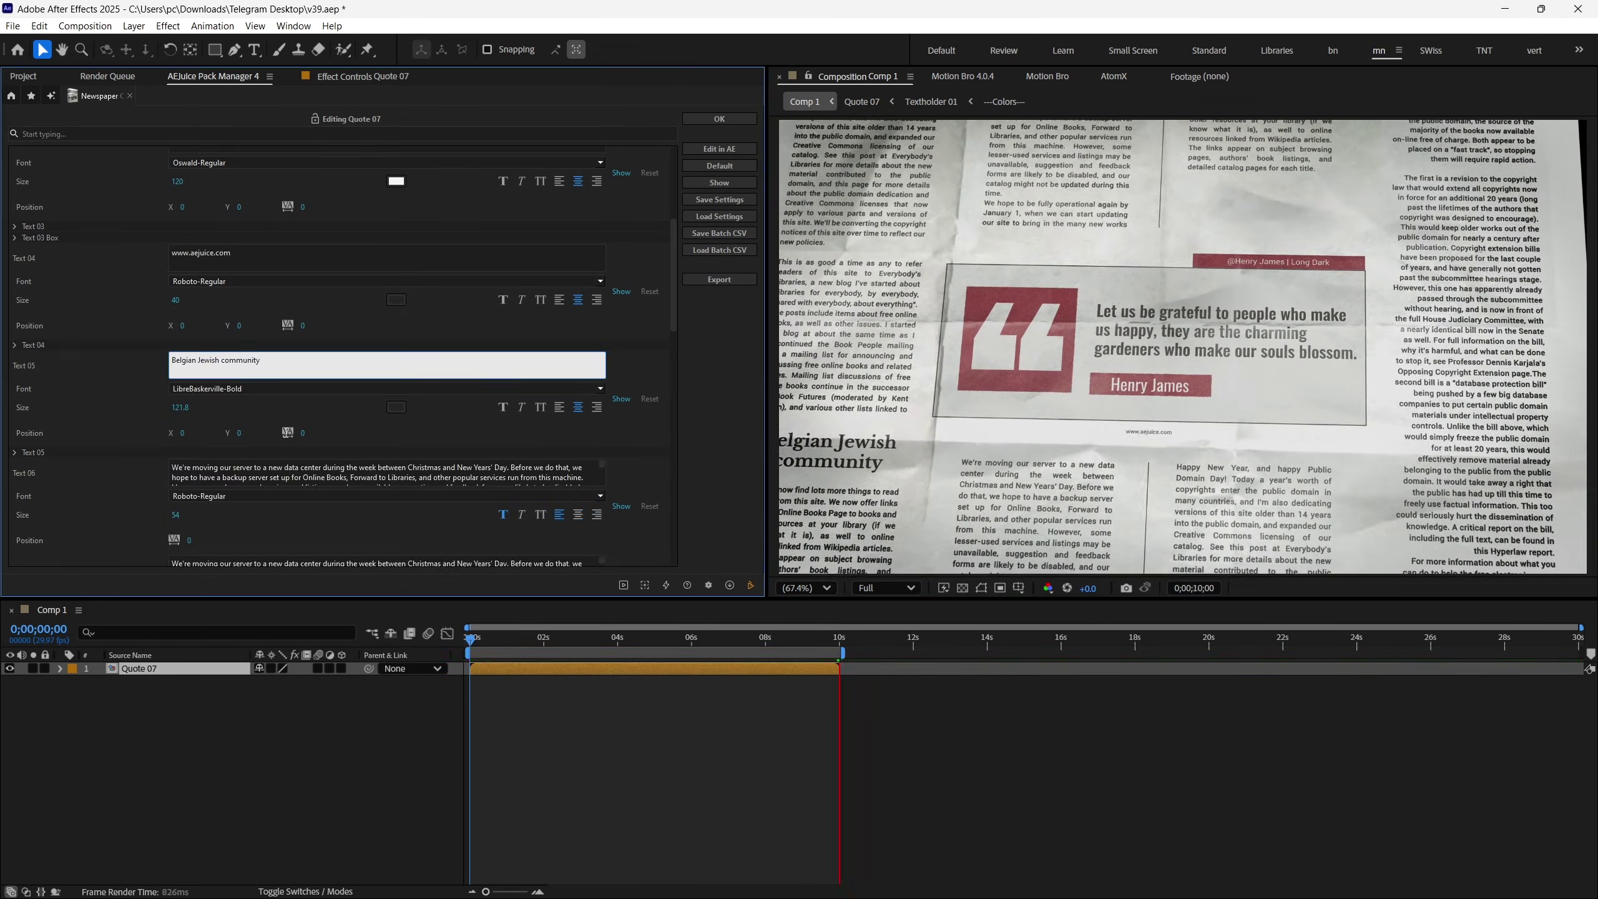
key("Tab")
key("Tab")
key("Tab")
key("Tab")
key("Tab")
key("Tab")
key("Return")
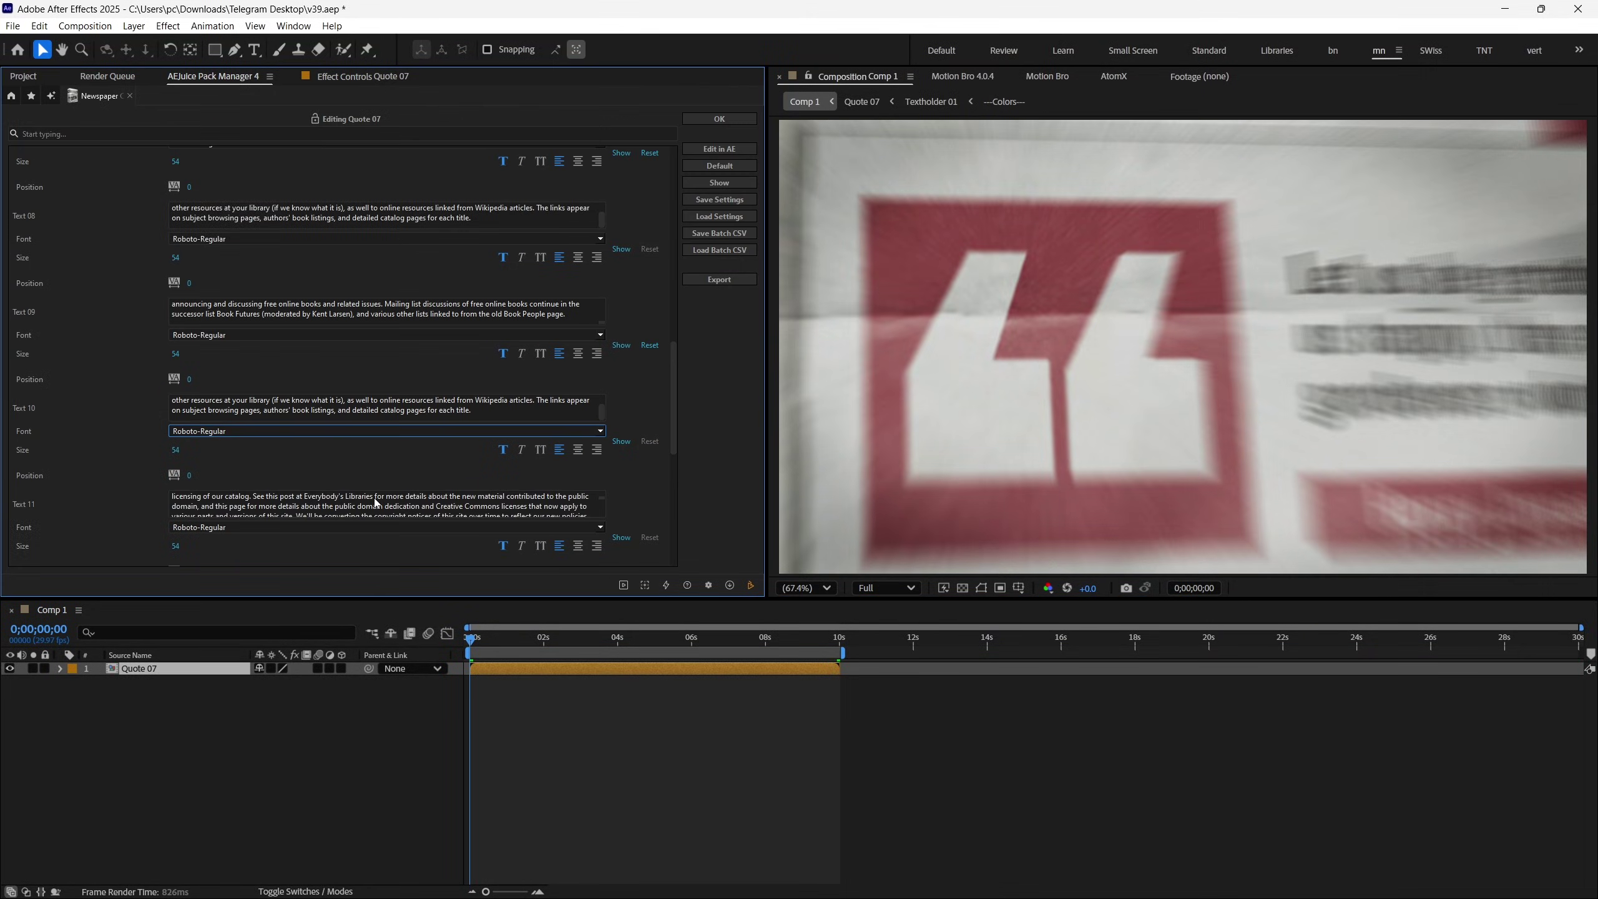
key("Tab")
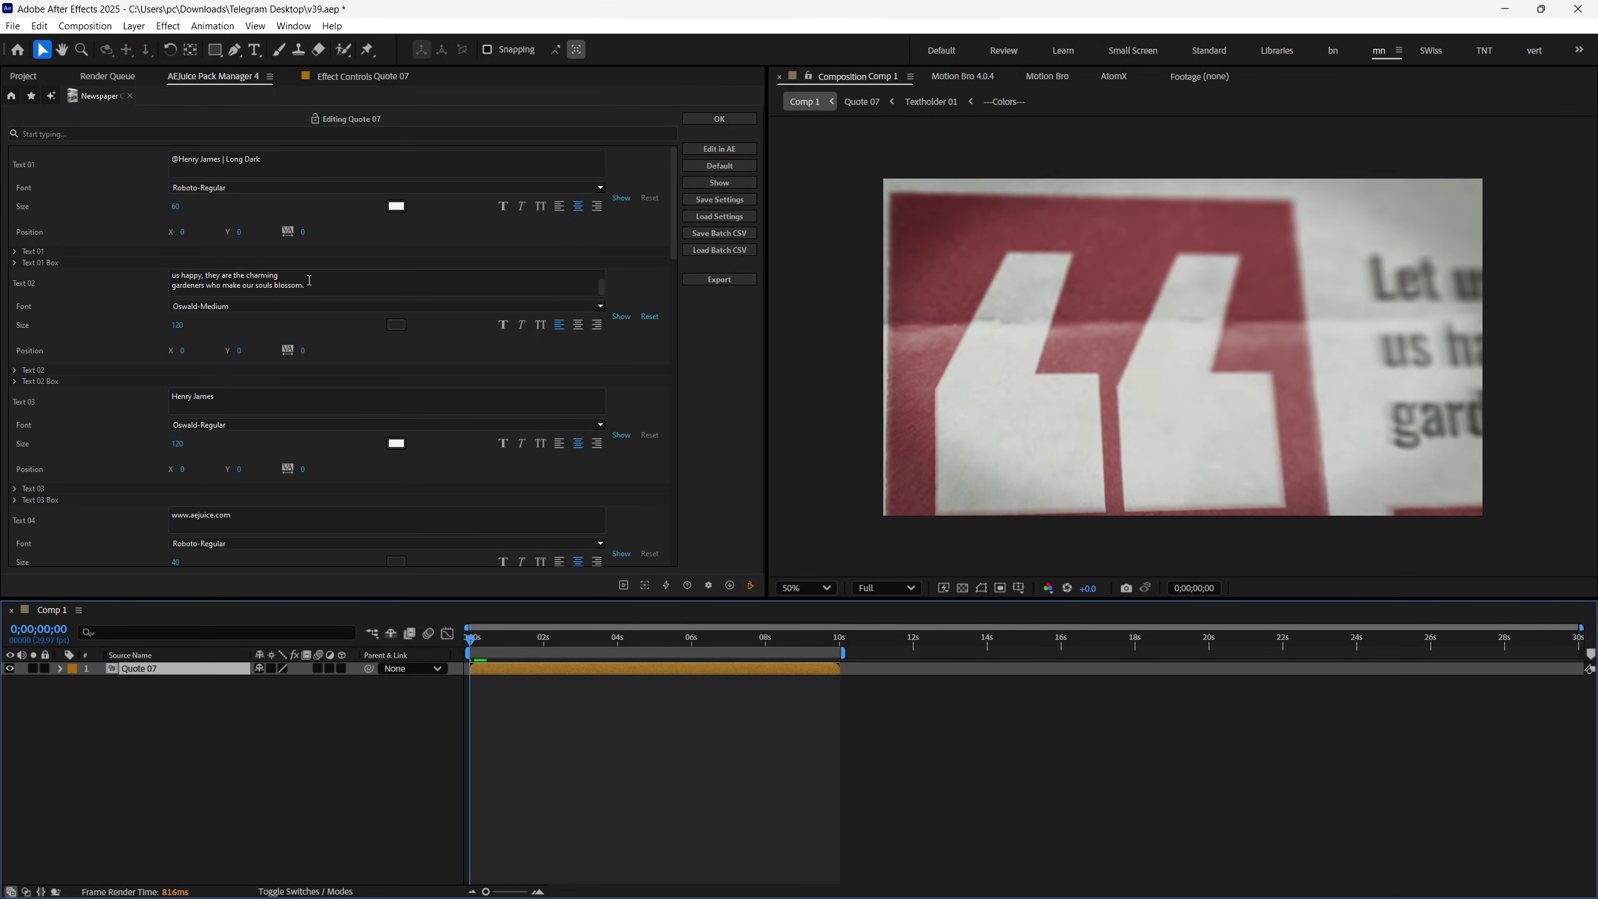
Change the Text 02 quote to 'Time is the most valuable thing a man can spend' in Roboto-Italic.
left_click(309, 280)
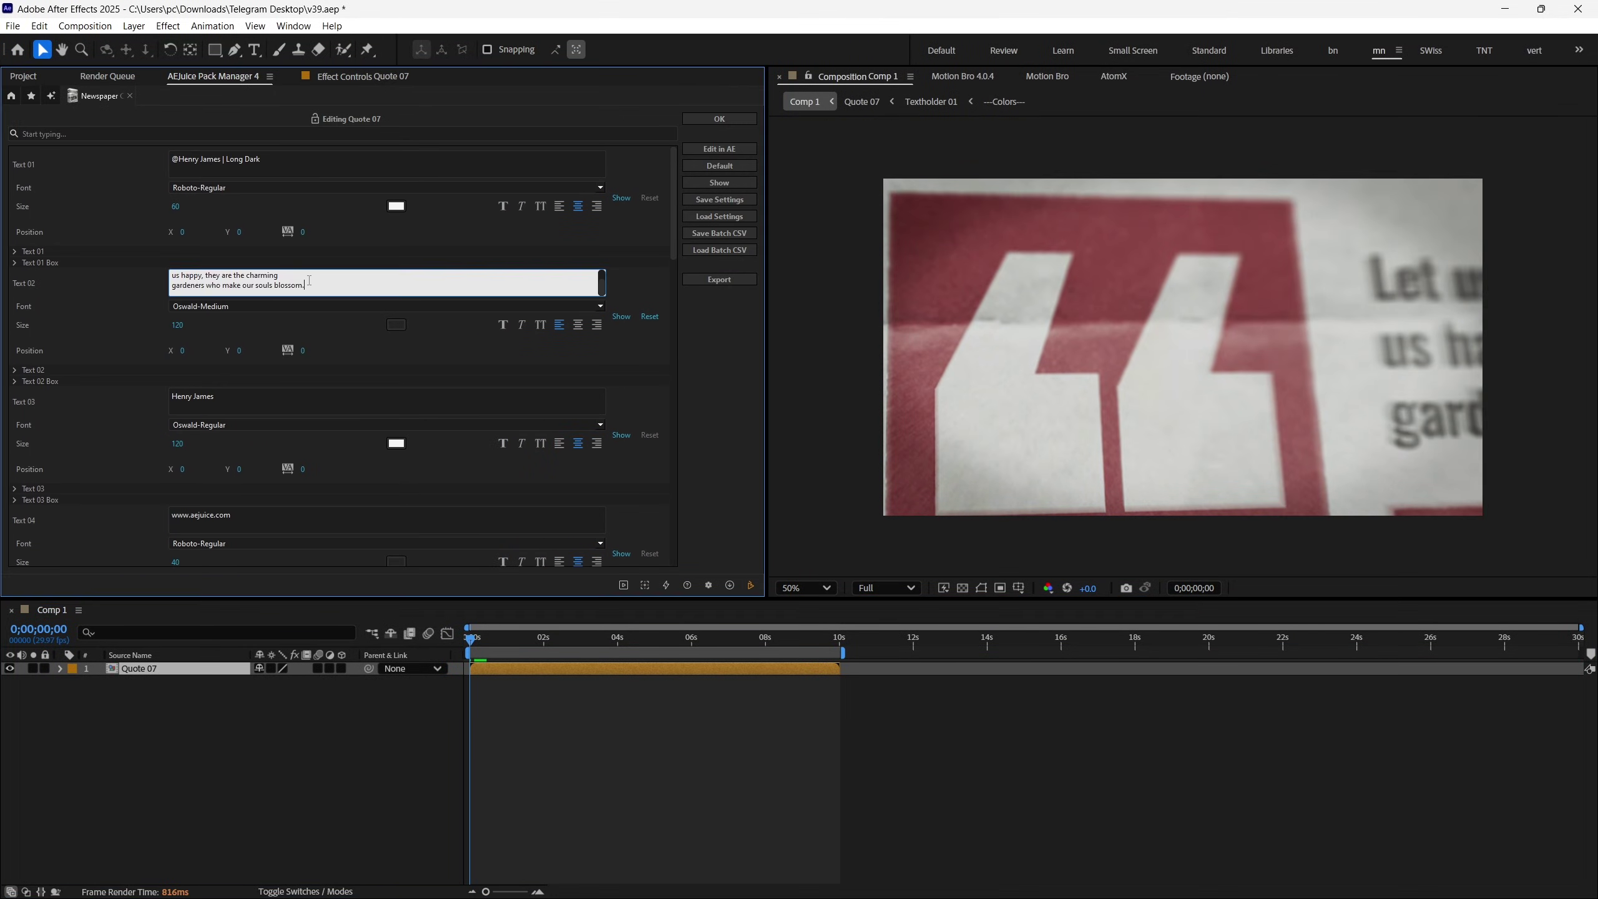
scroll(514, 538, "down", 1)
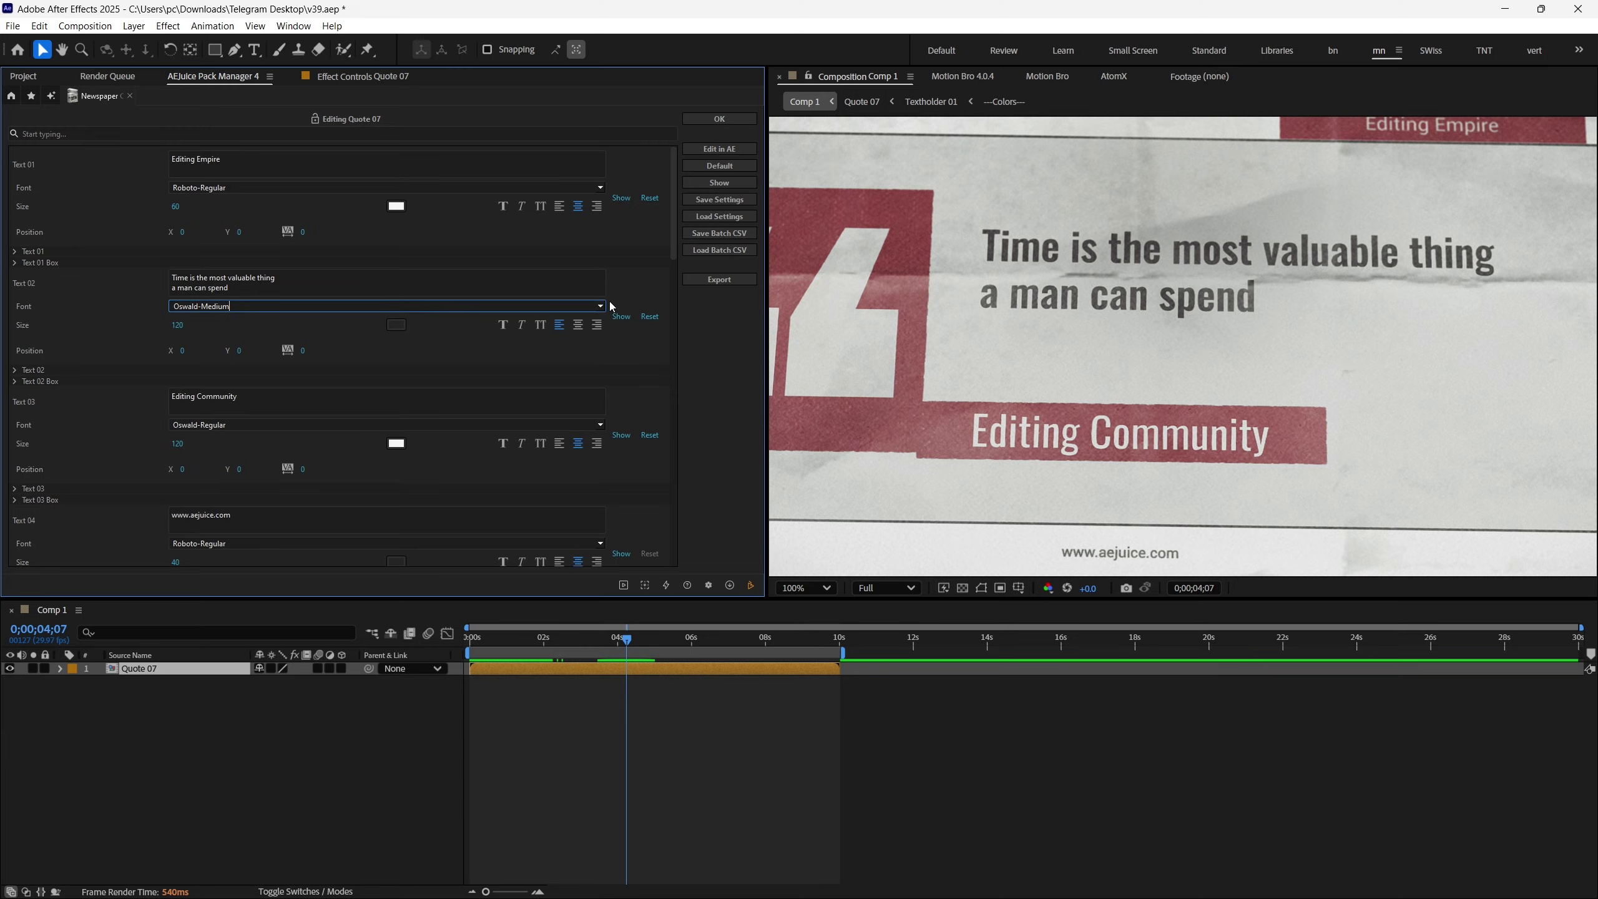
left_click(600, 306)
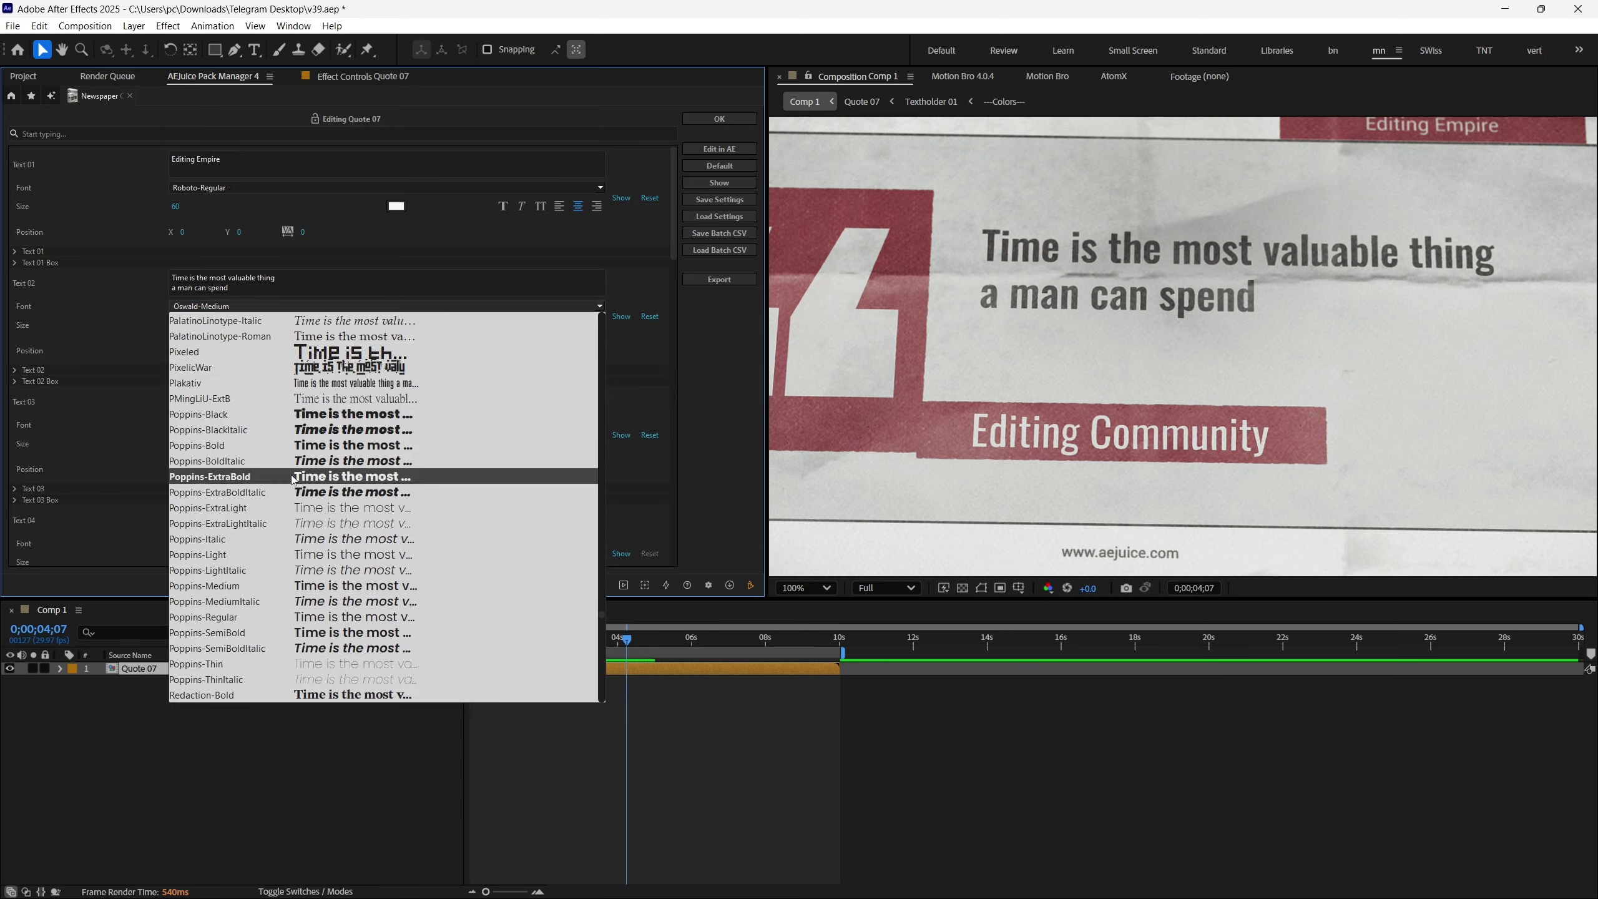
scroll(294, 479, "down", 10)
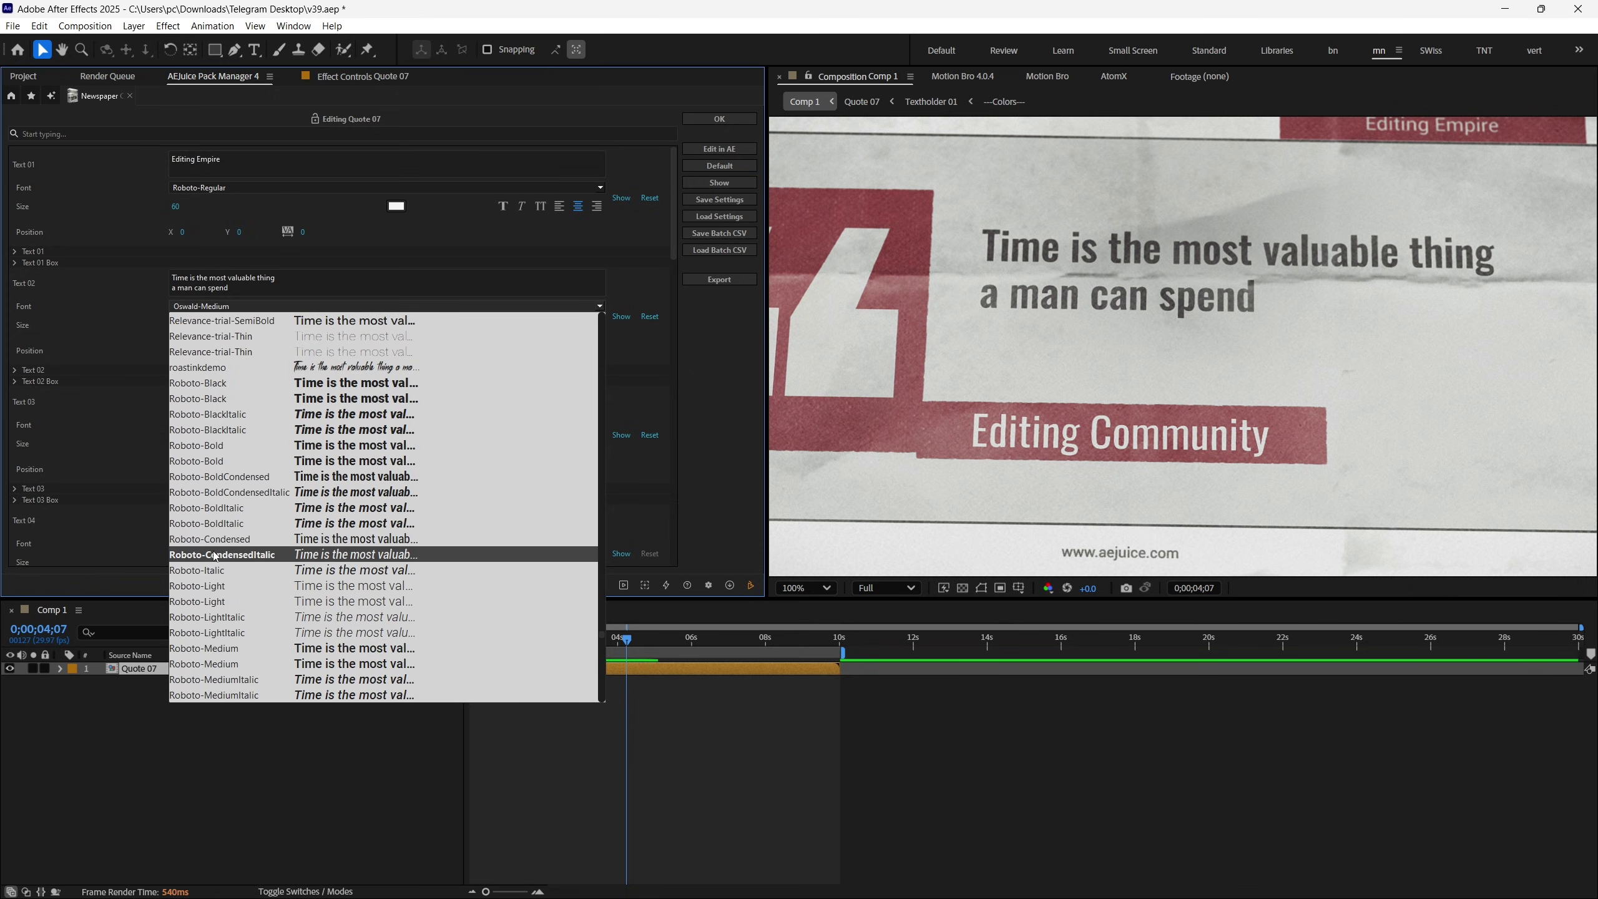
left_click(209, 571)
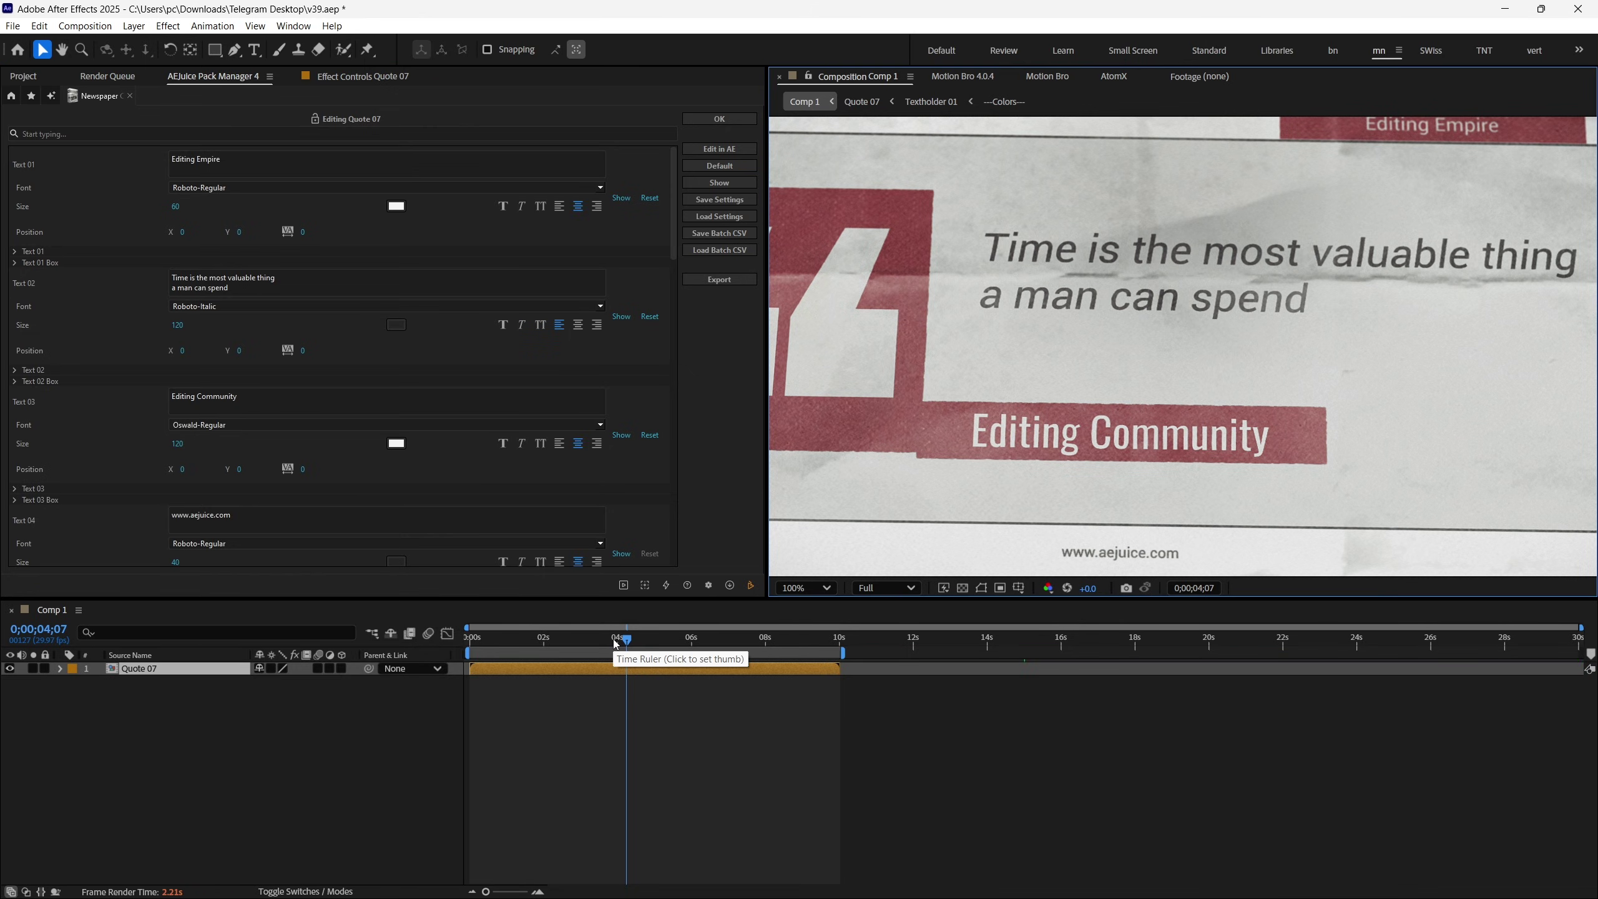
scroll(636, 448, "down", 20)
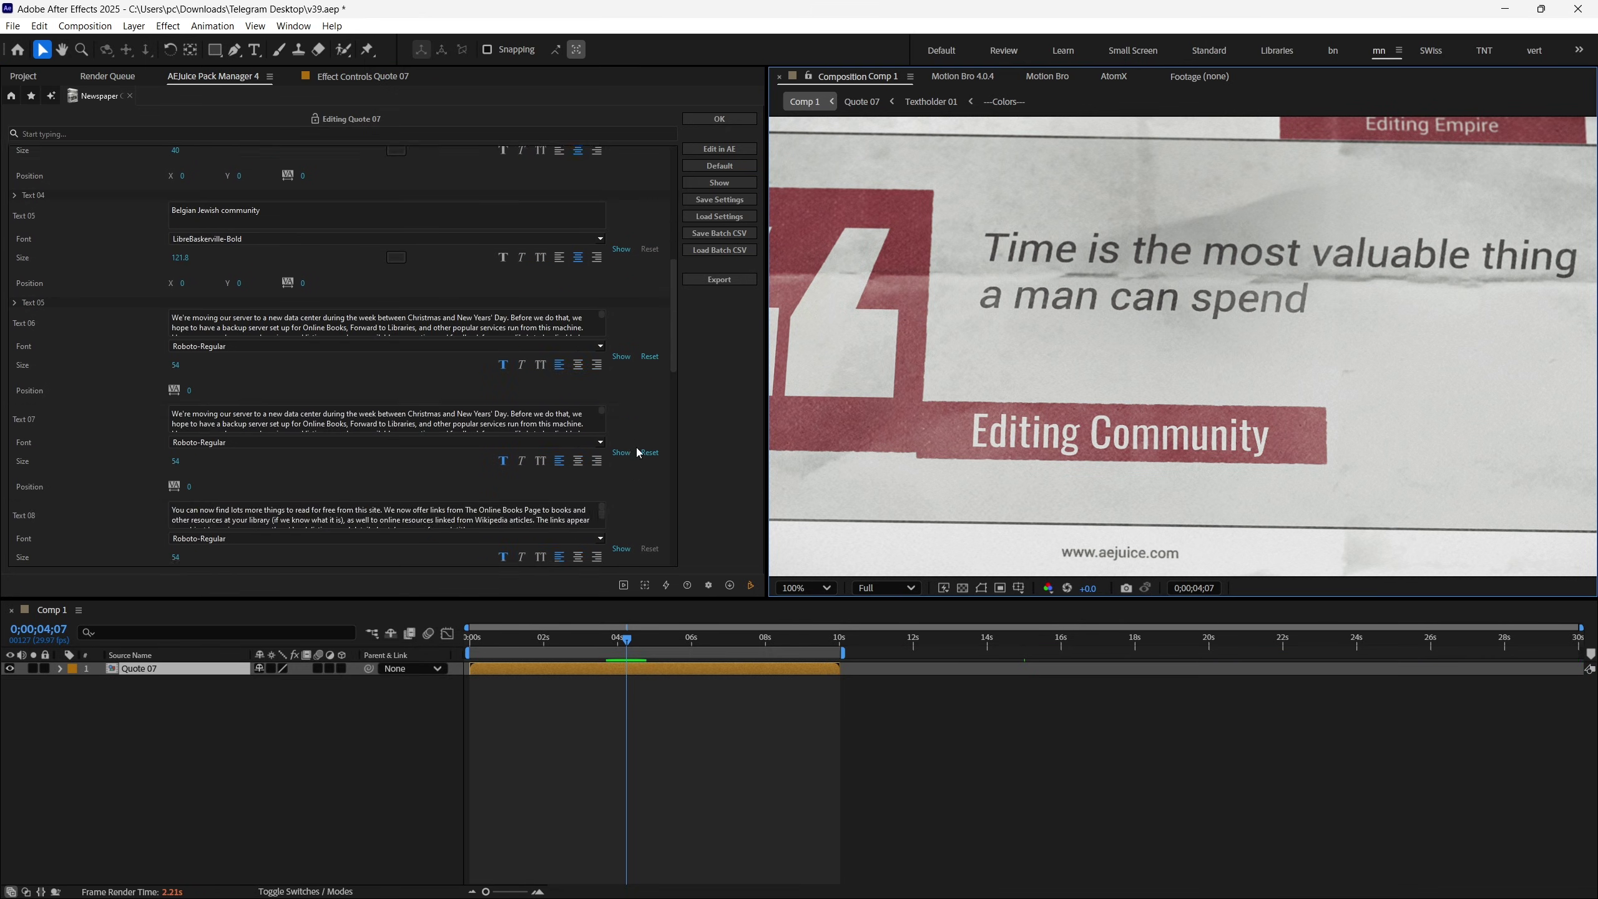
scroll(638, 452, "down", 5)
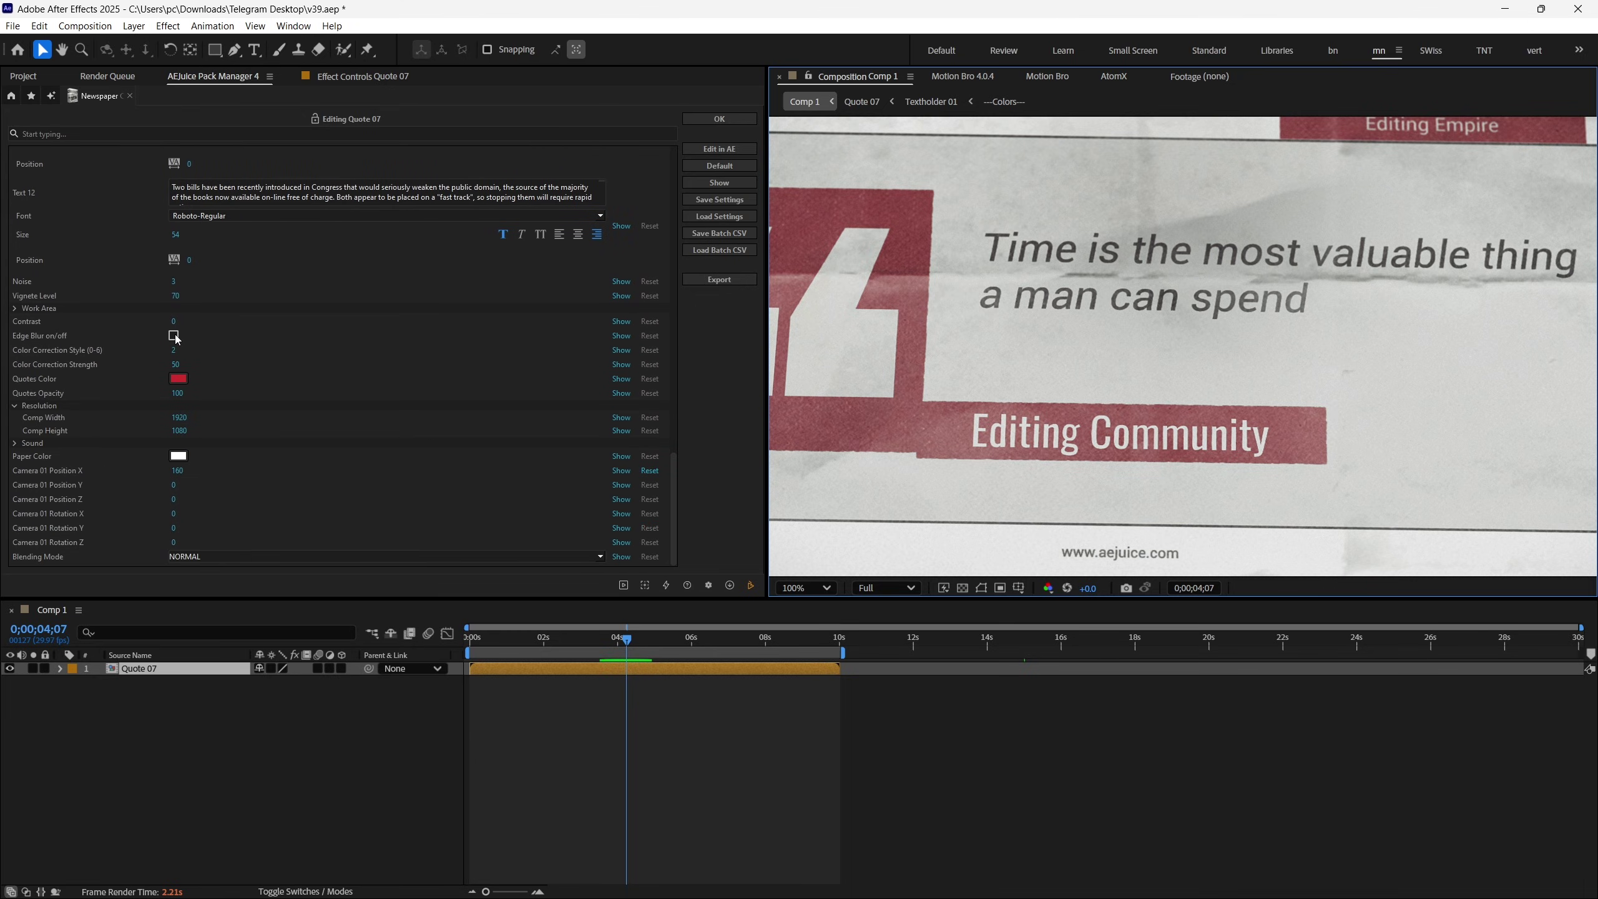
Recolour the quote marks, trying dark grey and yellow before settling on orange.
left_click(178, 379)
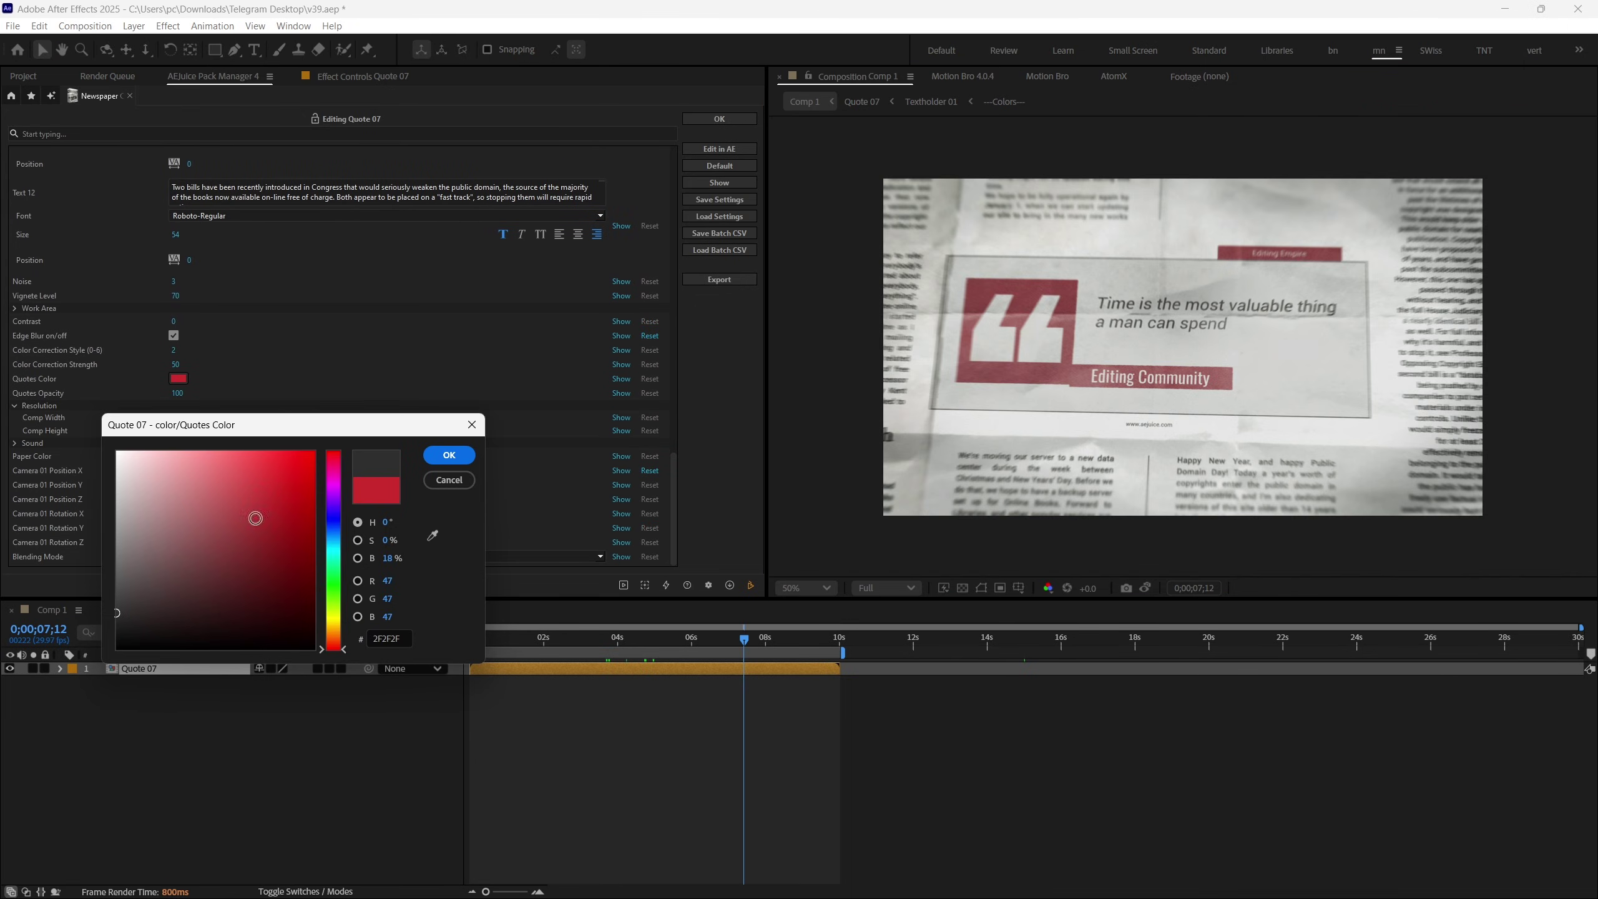
key("Return")
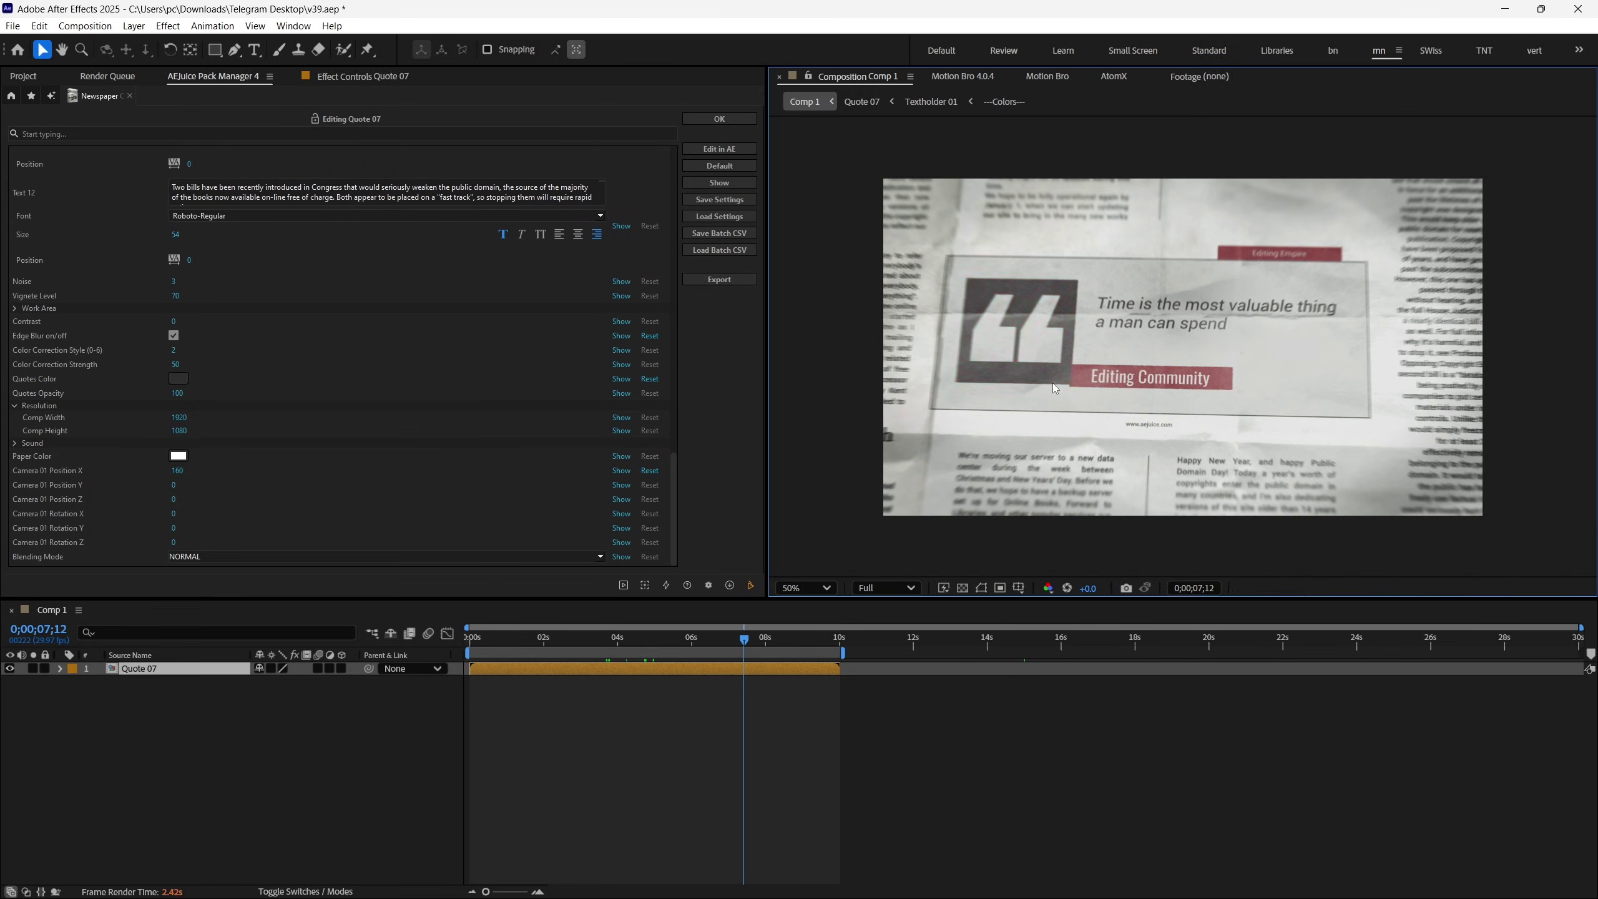
left_click(179, 378)
left_click(339, 613)
key("Return")
left_click(178, 378)
left_click(339, 630)
key("Return")
Set the Paper Color to beige after trying red and light grey.
left_click(179, 455)
key("Return")
left_click(179, 455)
left_click(312, 467)
left_click(465, 448)
left_click(178, 456)
left_click(457, 454)
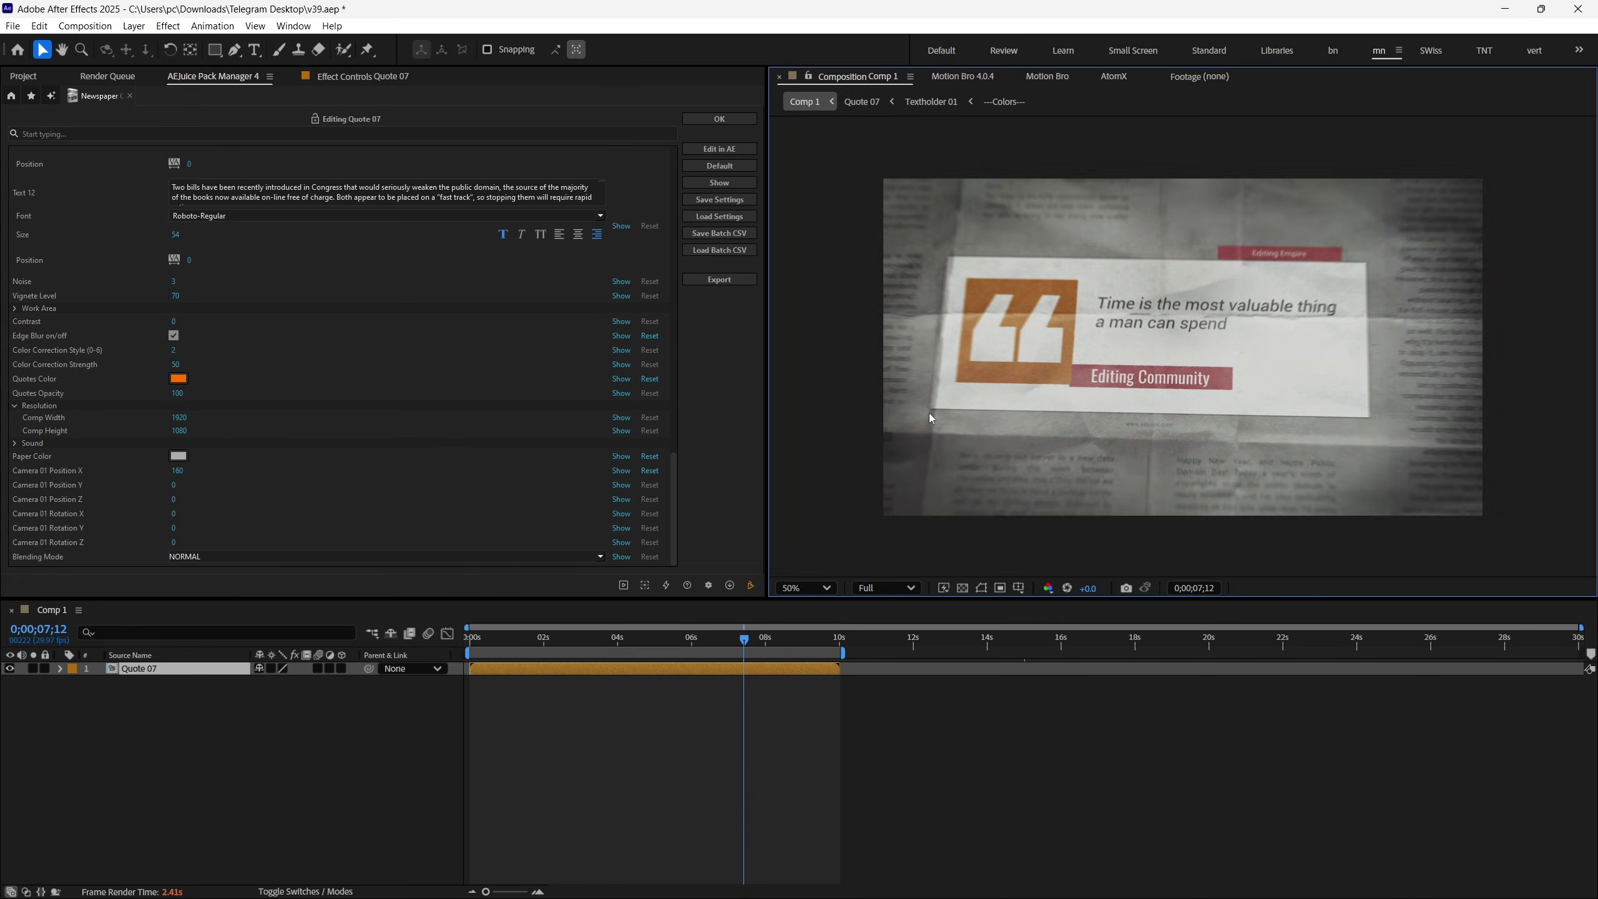
left_click(178, 455)
left_click(441, 454)
Shift Camera 01 Position X sideways and add the Photo 05 newspaper template to Comp 1.
scroll(242, 472, "up", 15)
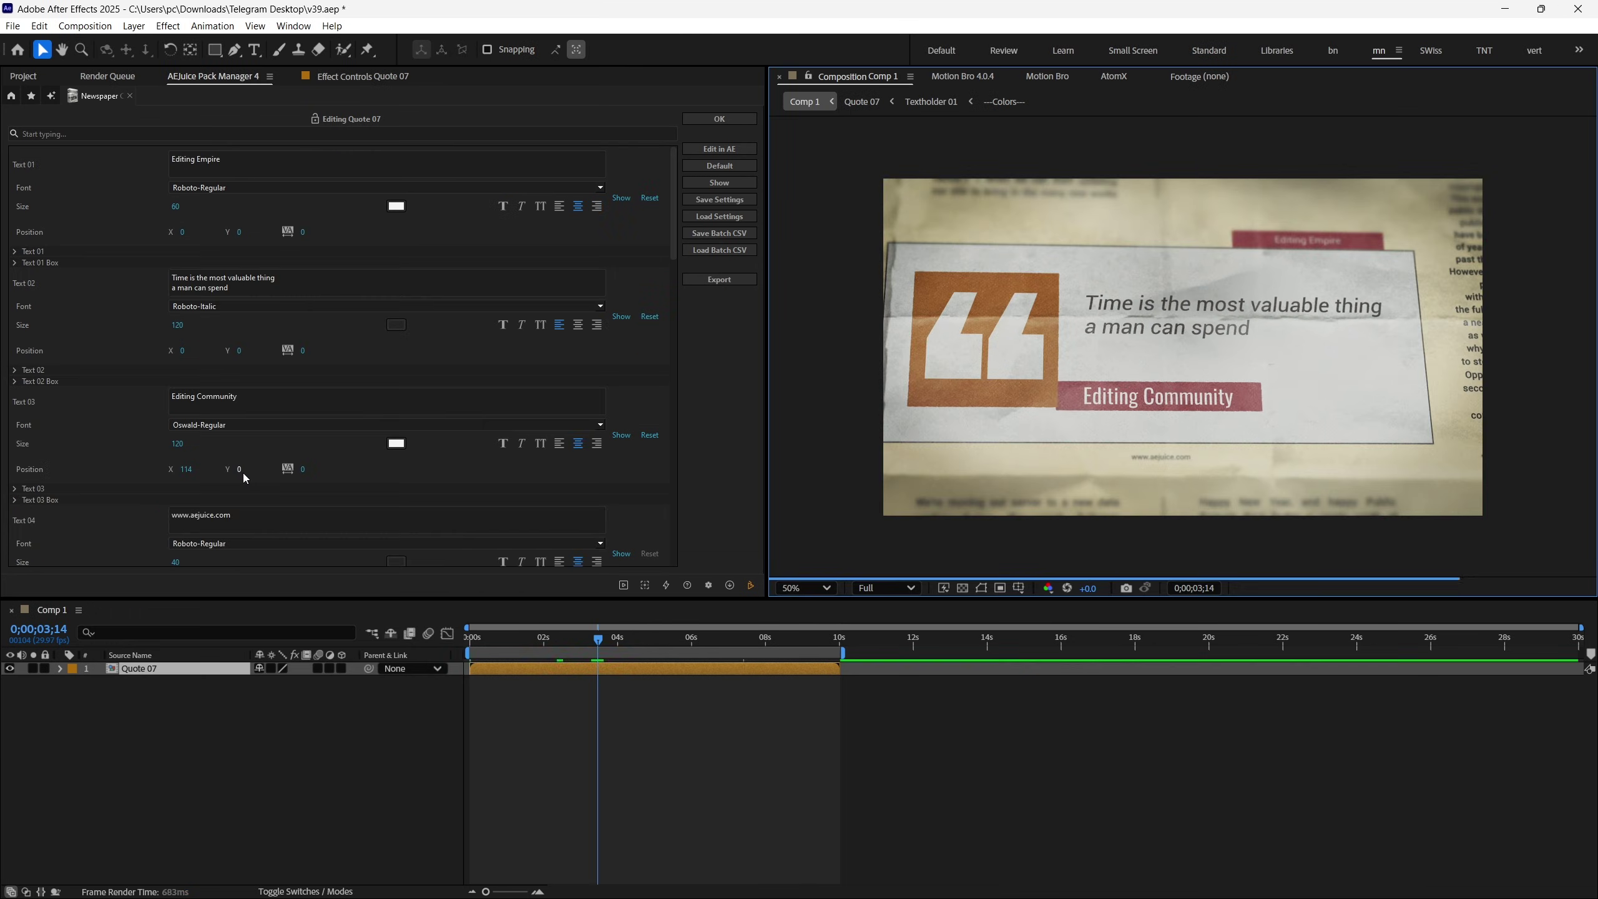
left_click_drag(183, 468, 81, 474)
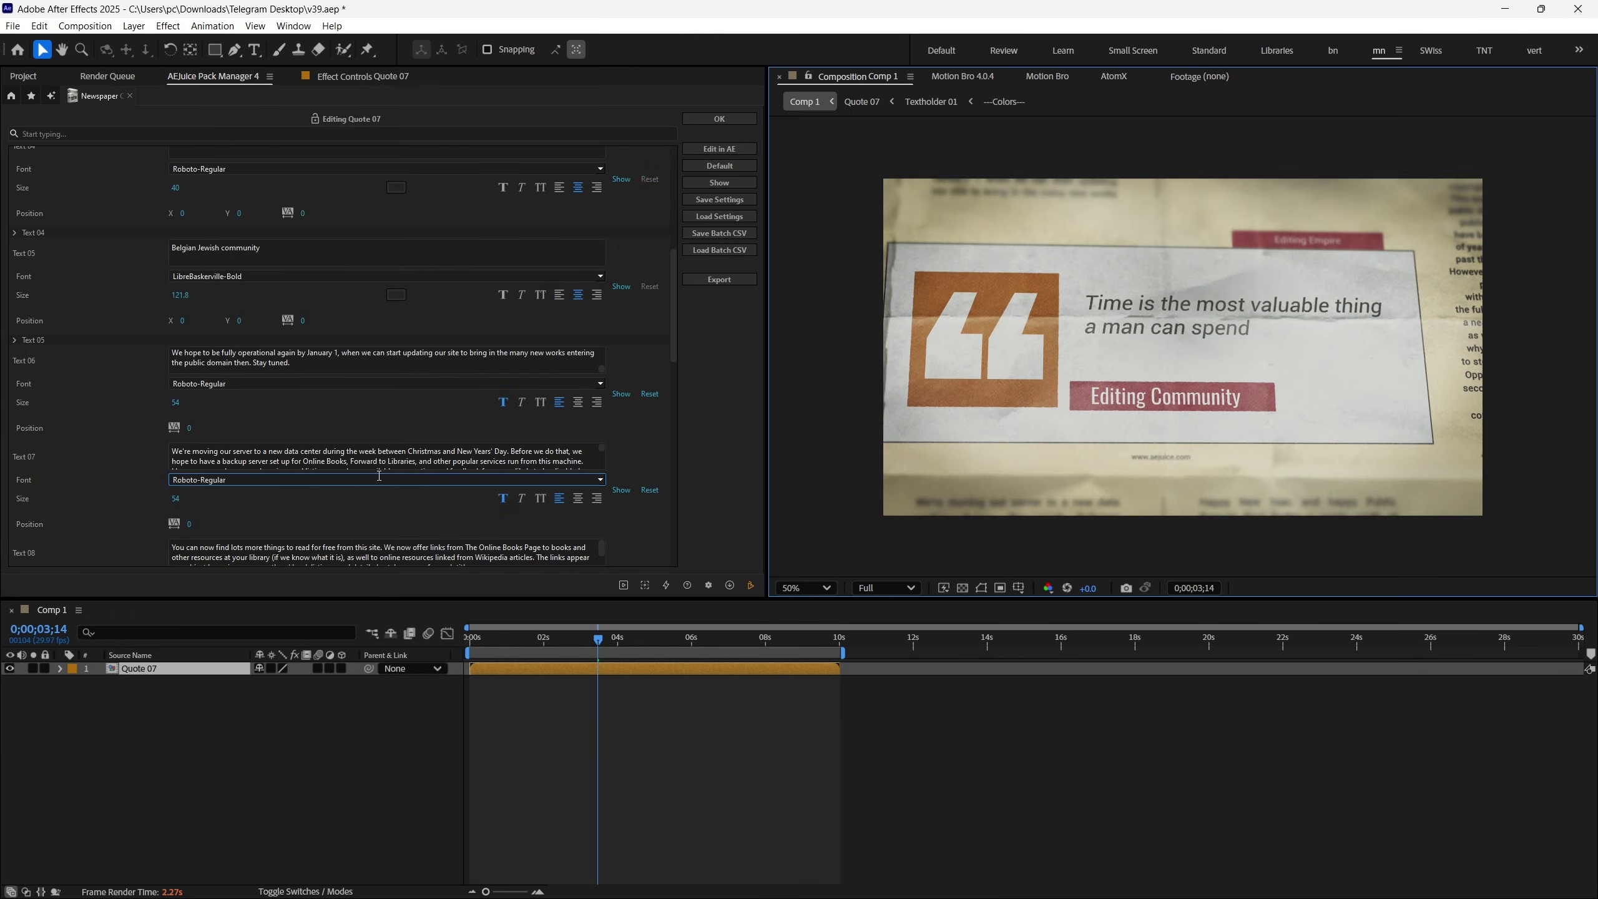
scroll(249, 423, "down", 20)
left_click_drag(178, 470, 144, 471)
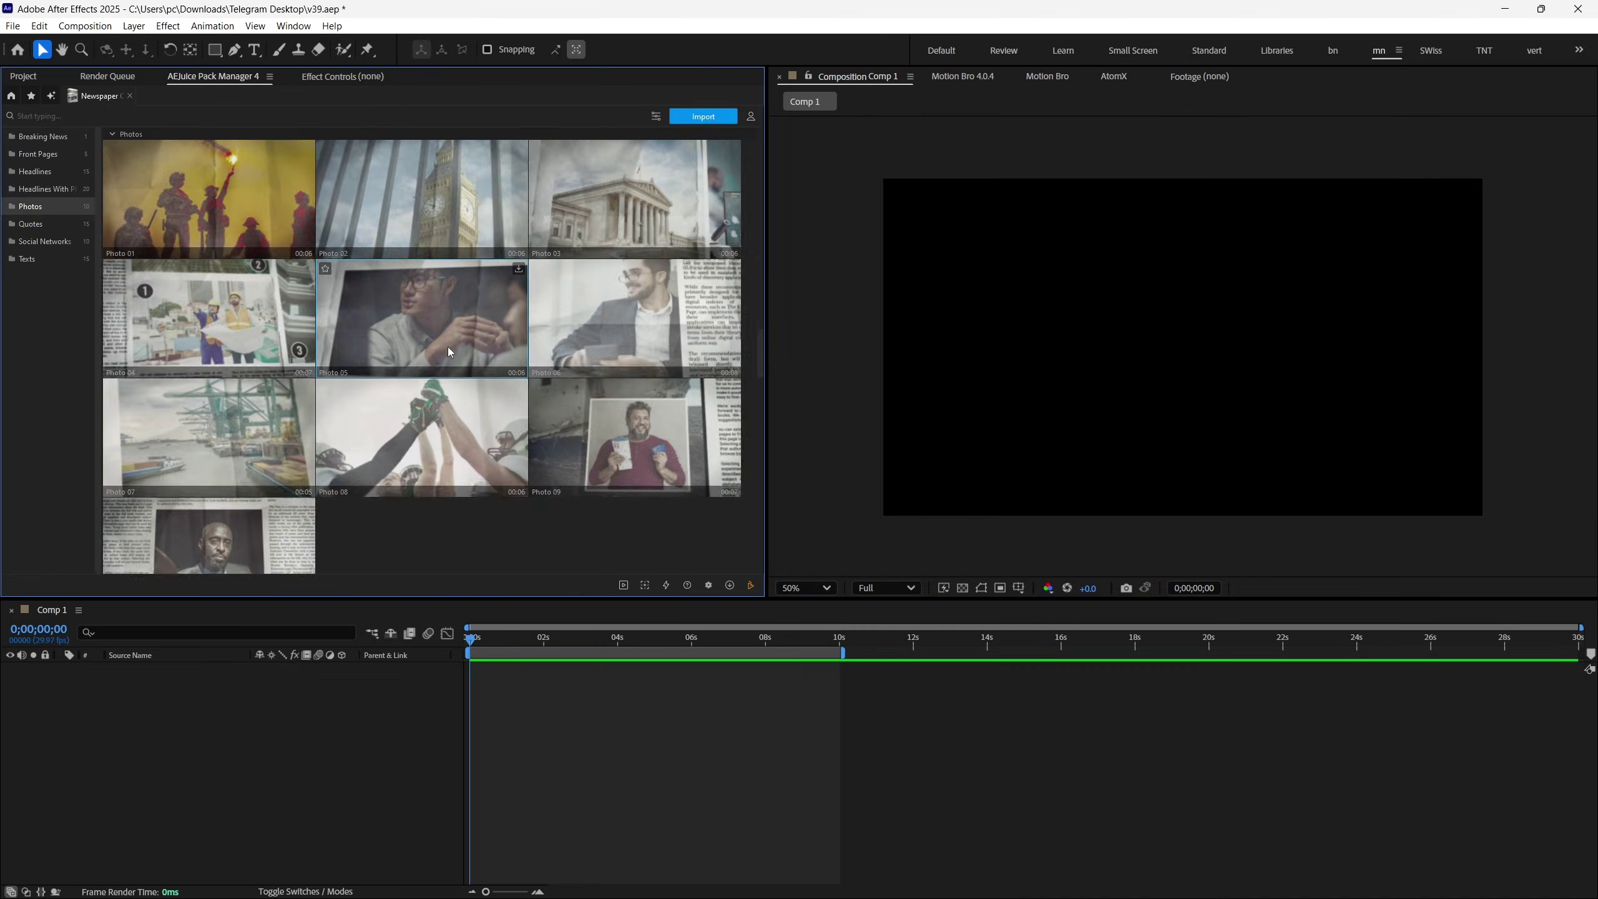
double_click(450, 351)
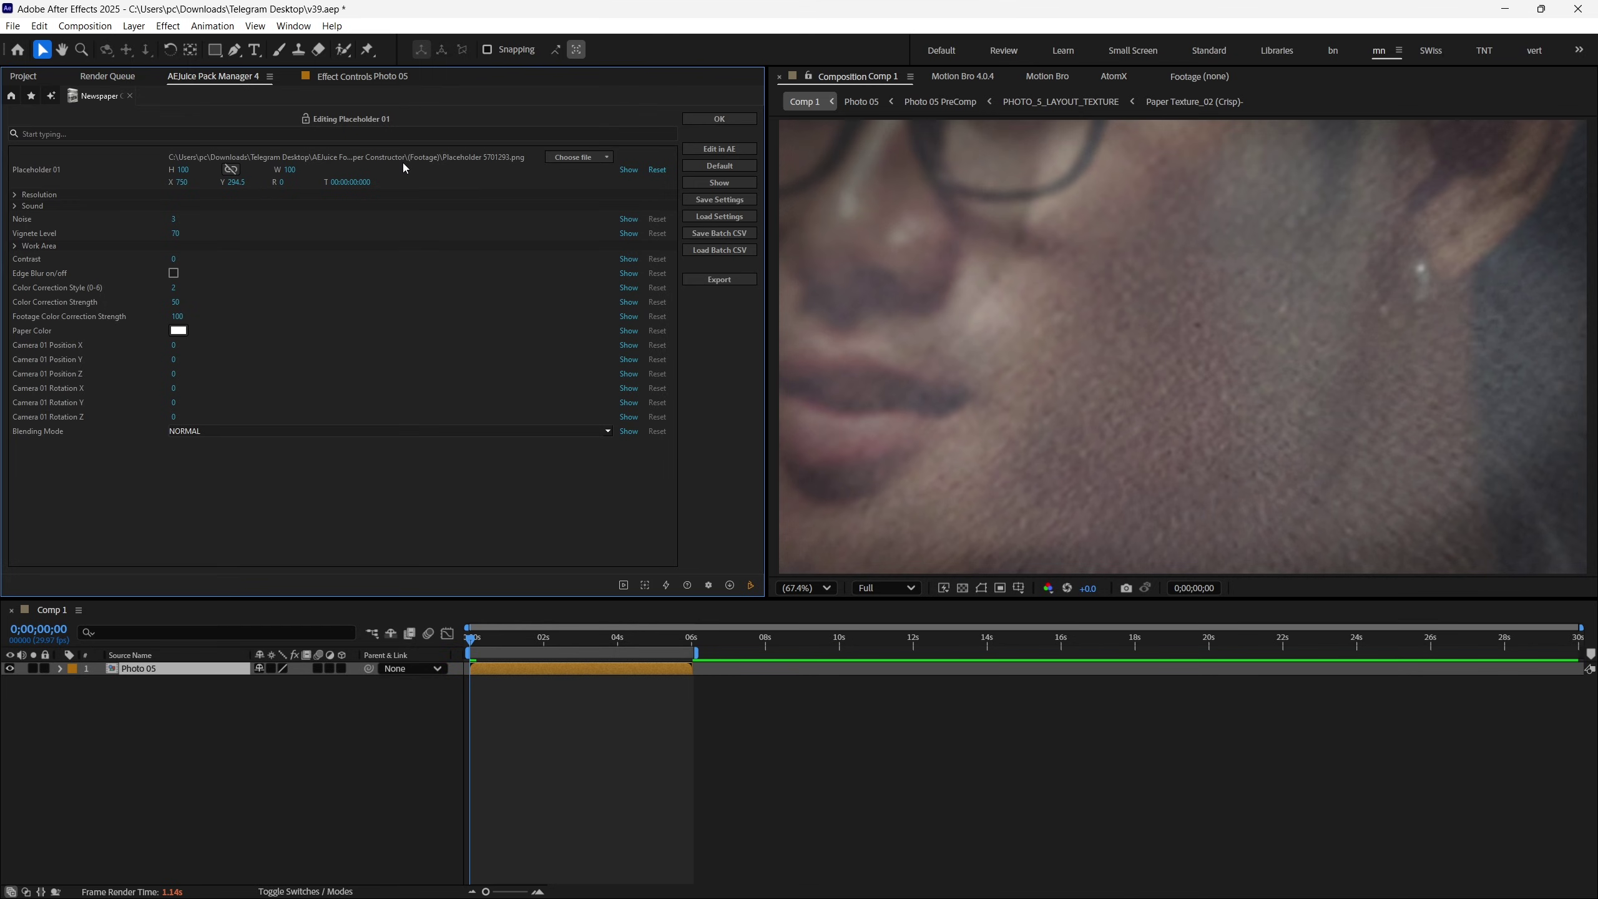
Load pexels-media-45201.jpeg from Desktop > tech video into Placeholder 01.
left_click(577, 157)
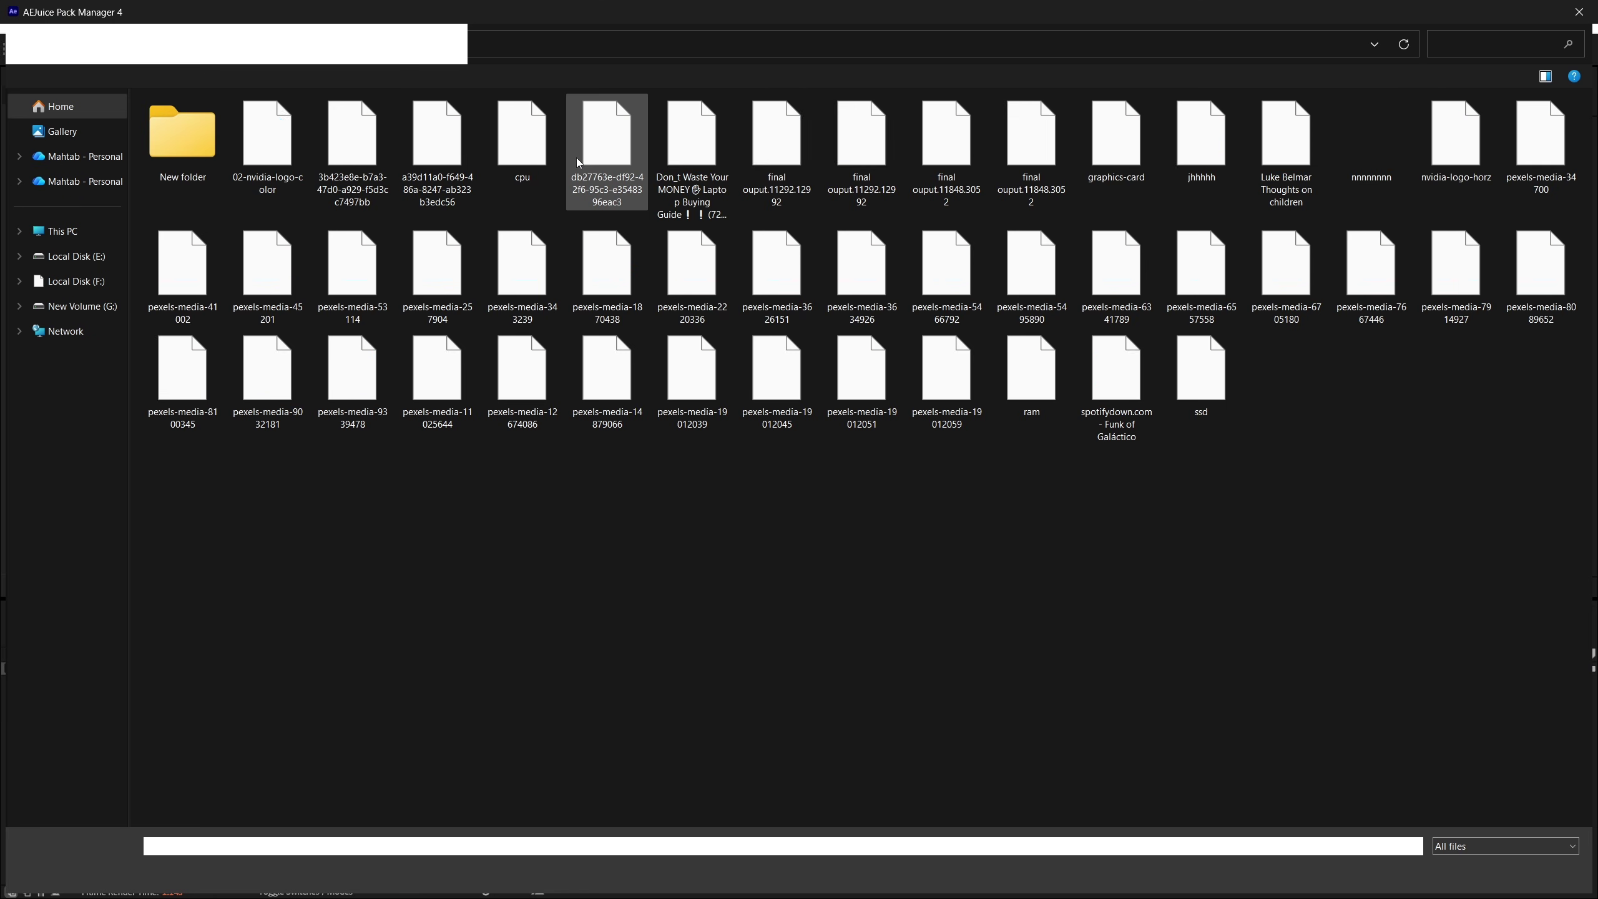
left_click(607, 271)
left_click(1450, 873)
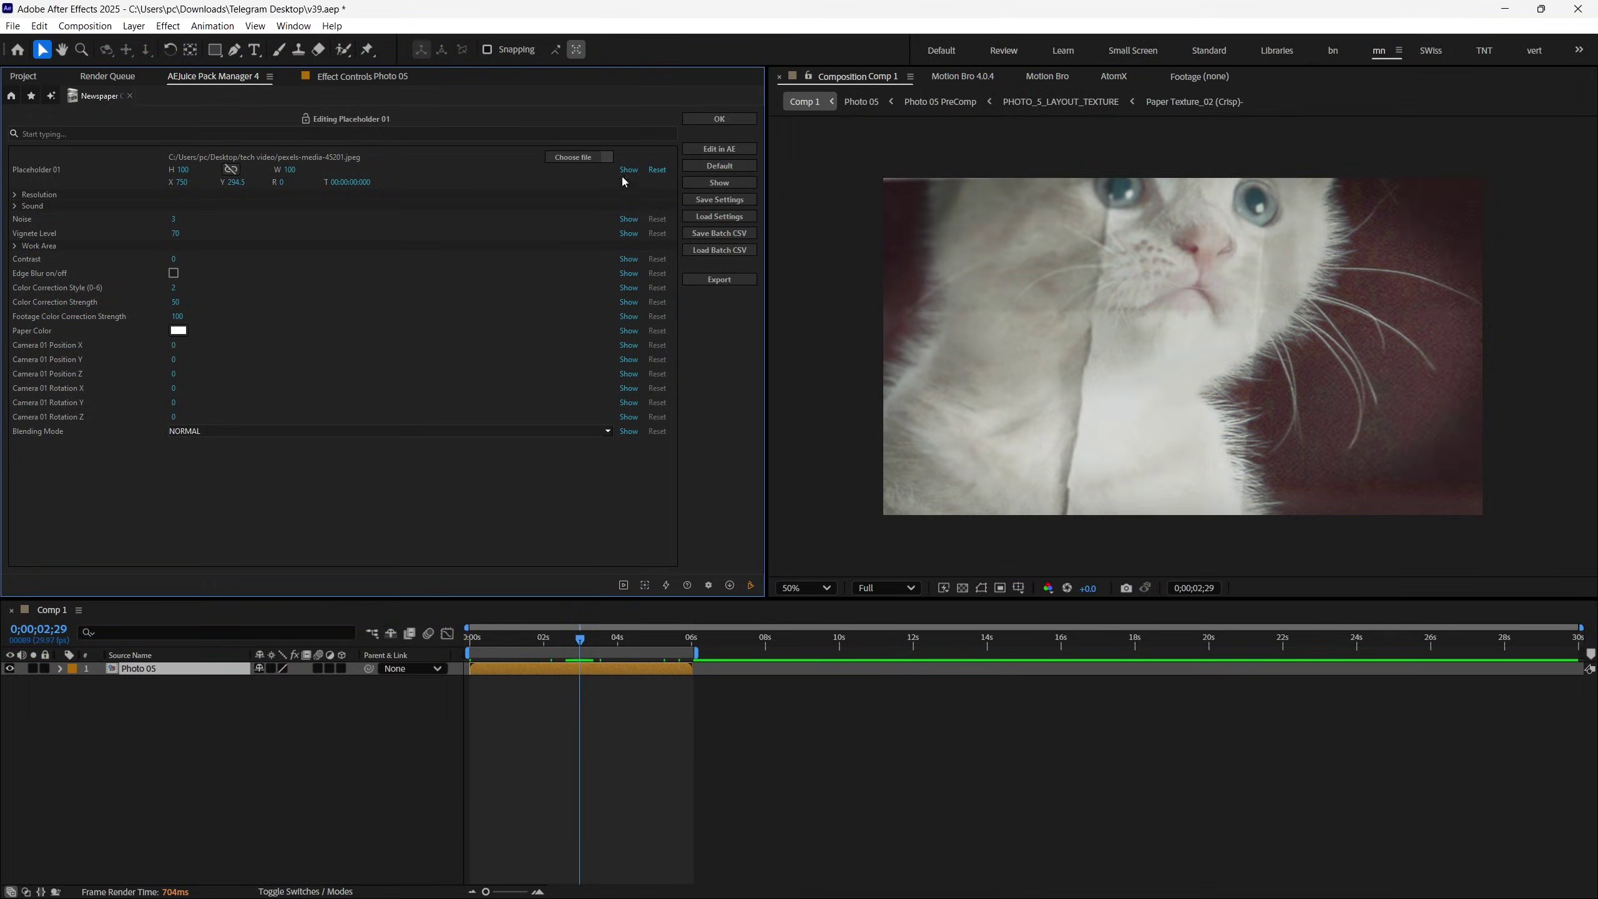
Open Placeholder 01's own composition and paste a screenshot into the project.
left_click(626, 171)
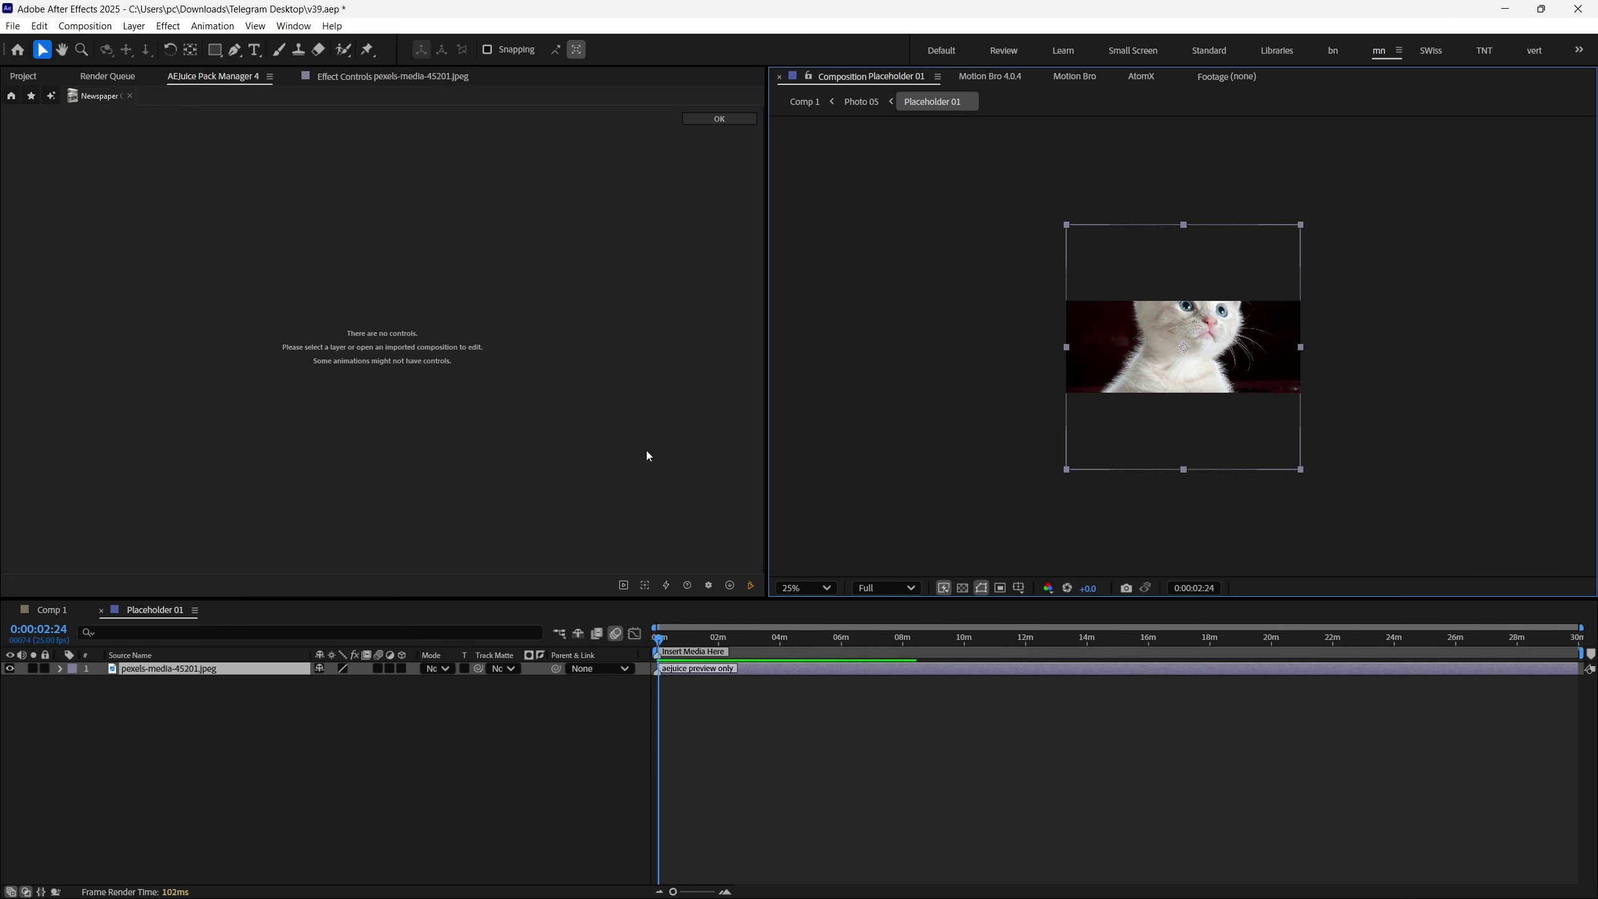
key("ctrl+v")
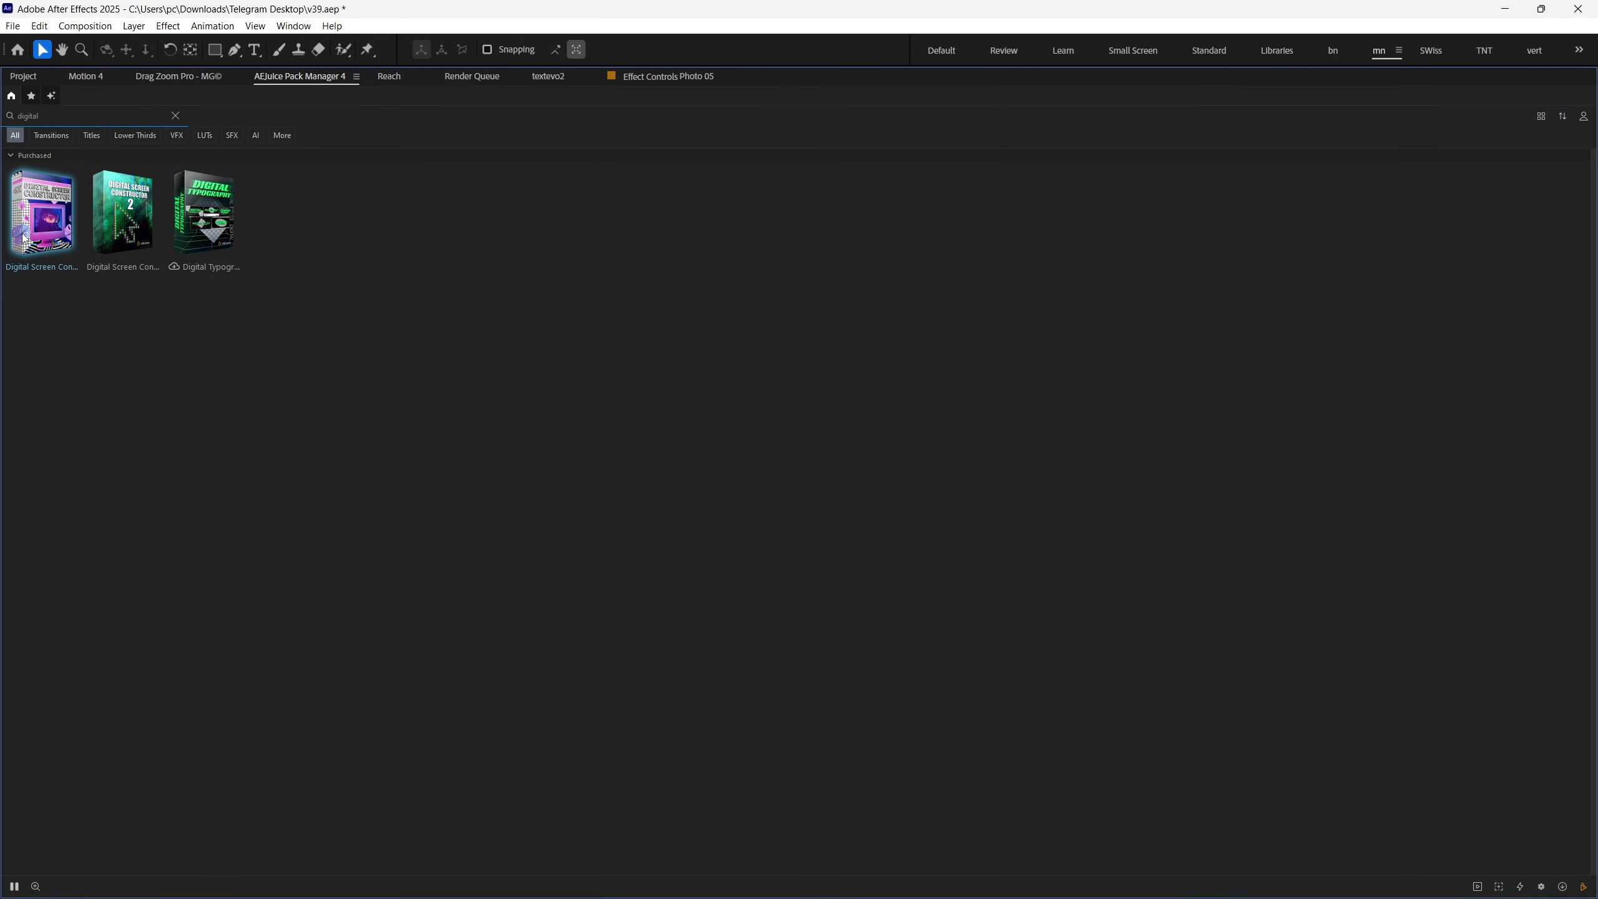
Open the Digital Screen Constructor pack and scroll its clip grid down to the Texts templates.
left_click(25, 238)
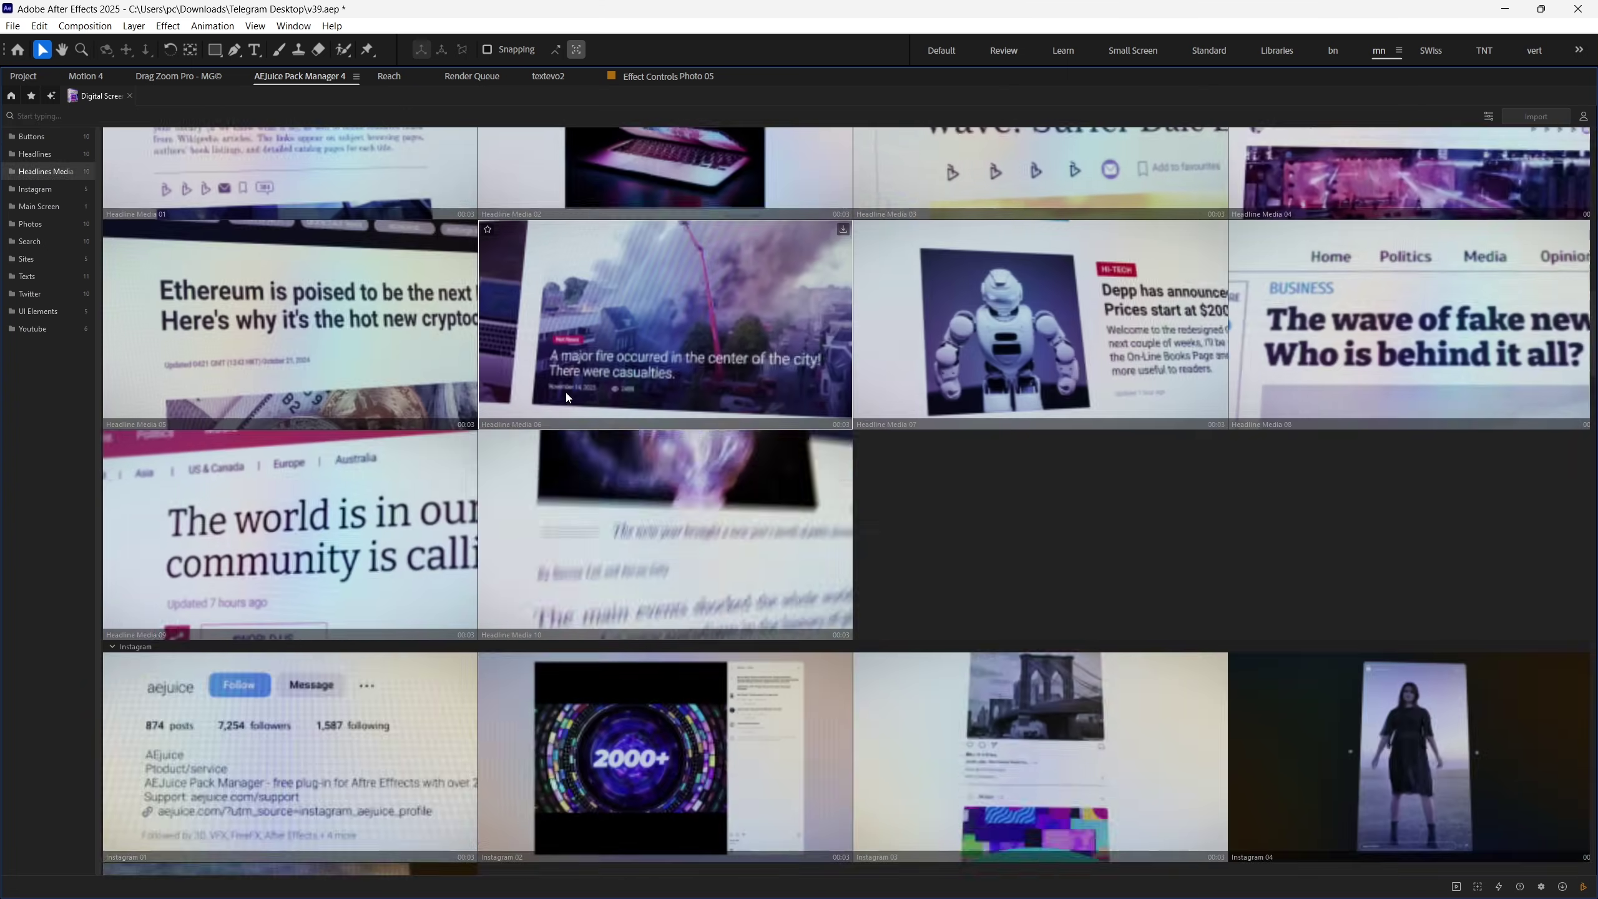
scroll(566, 392, "down", 5)
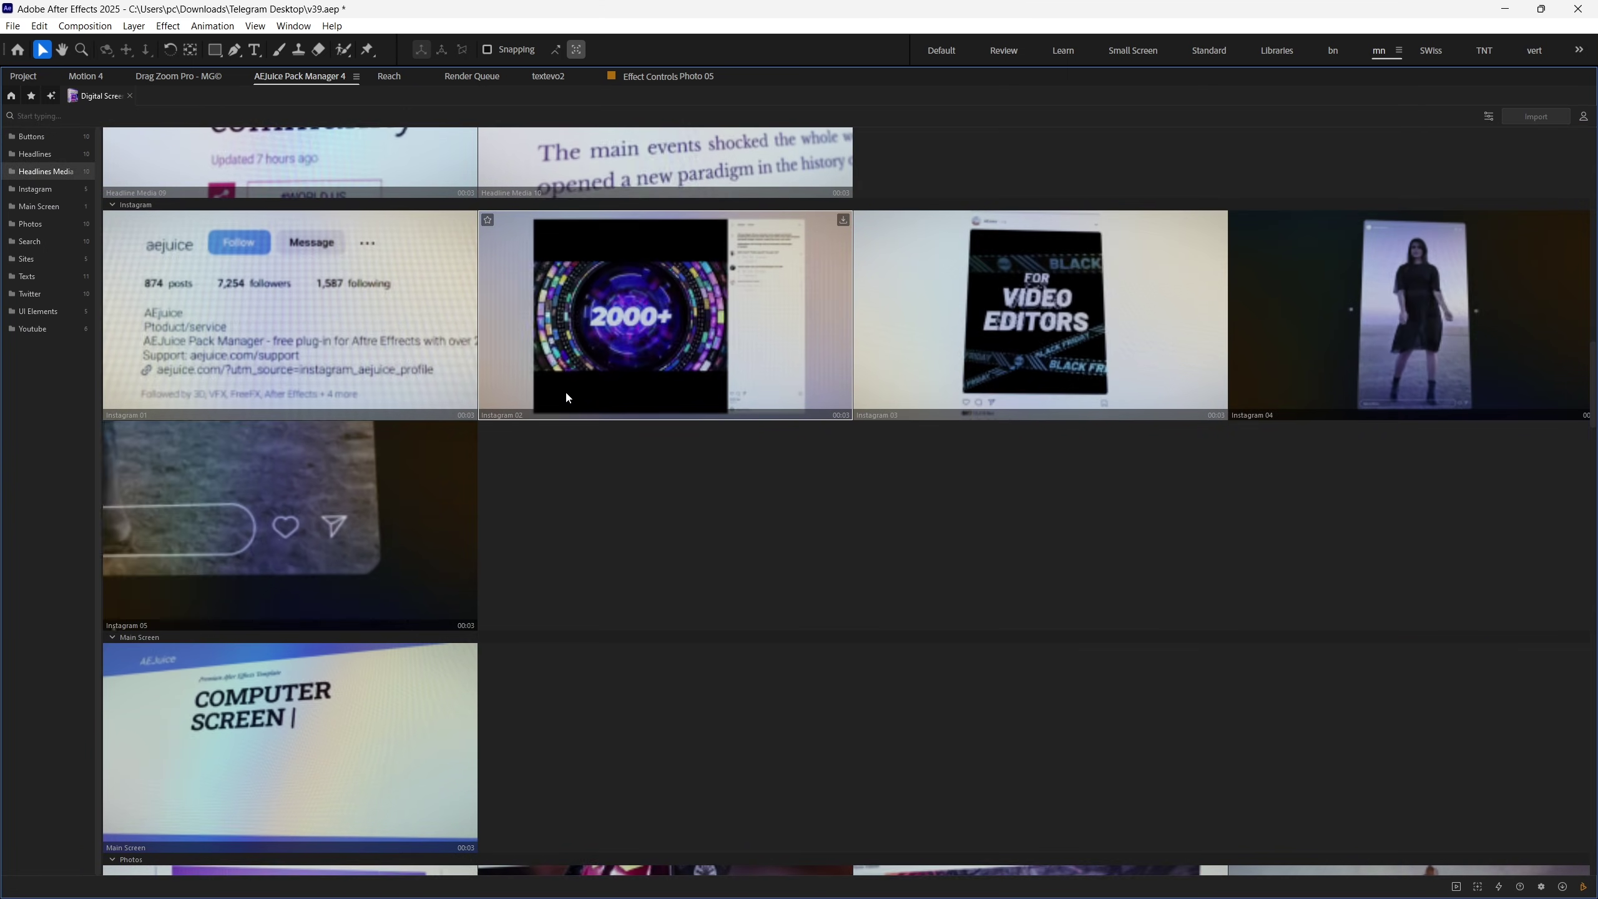
scroll(564, 390, "down", 10)
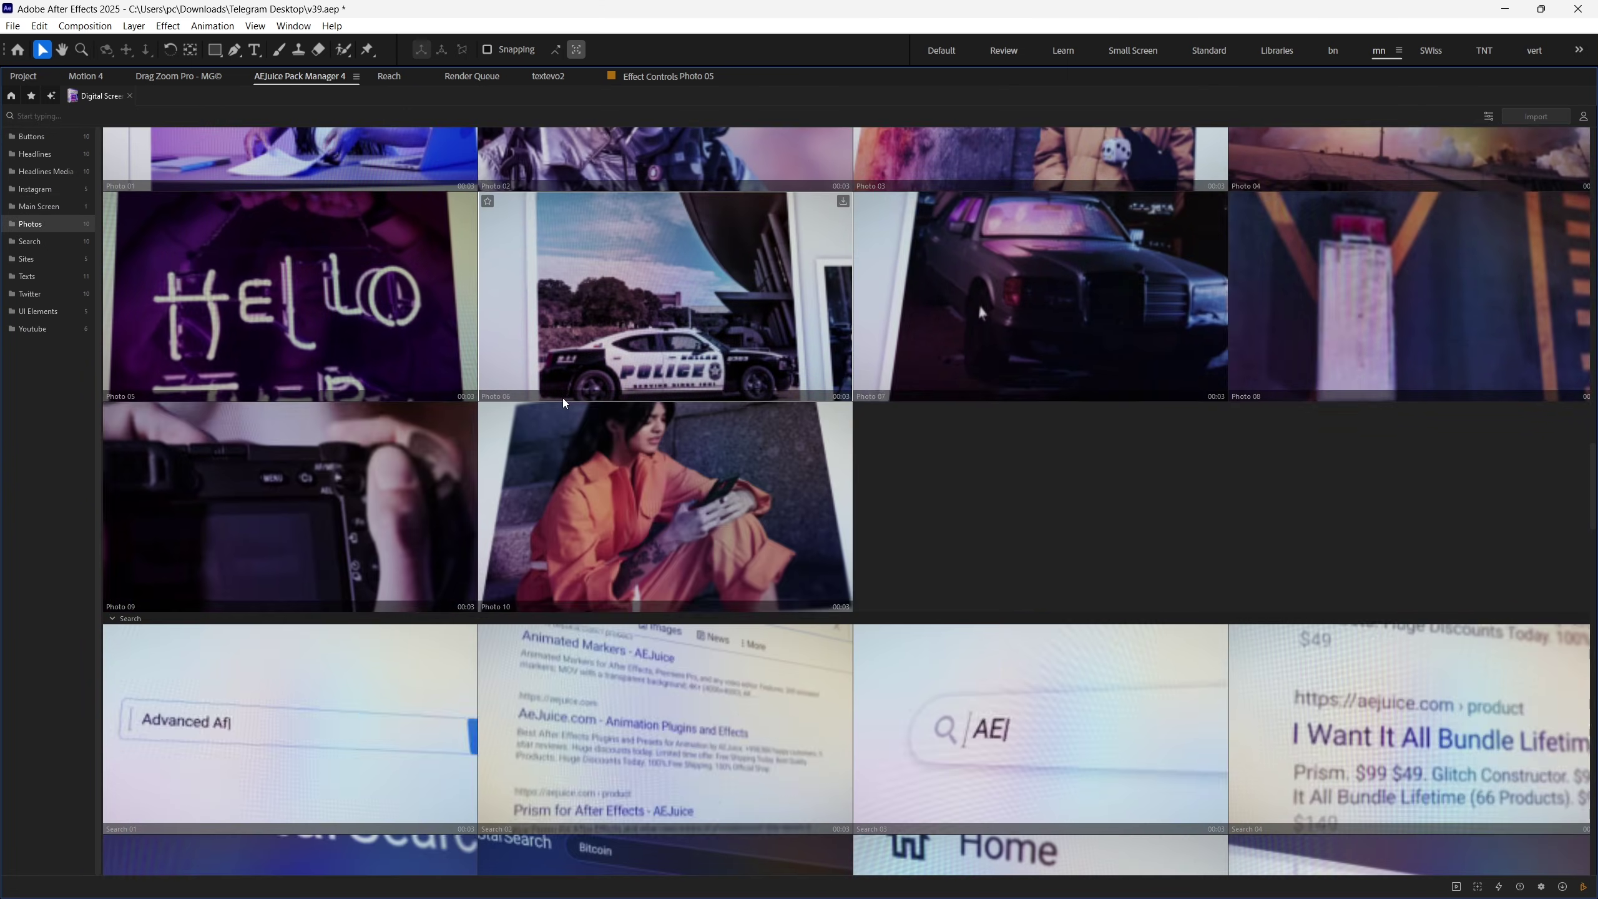
scroll(562, 397, "down", 9)
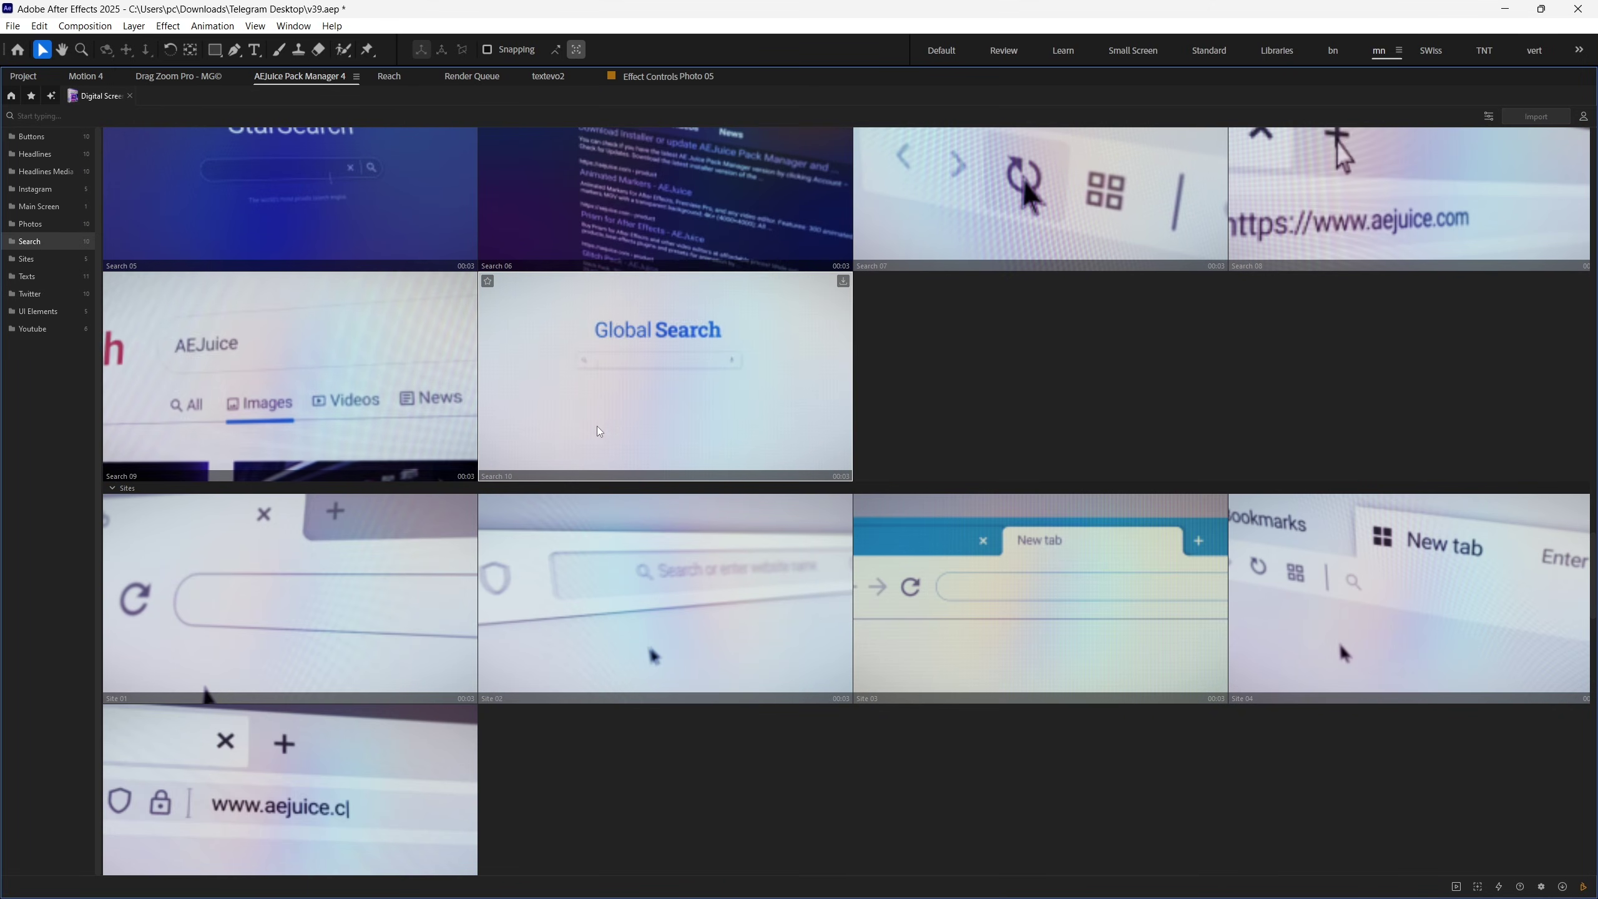
scroll(597, 430, "down", 12)
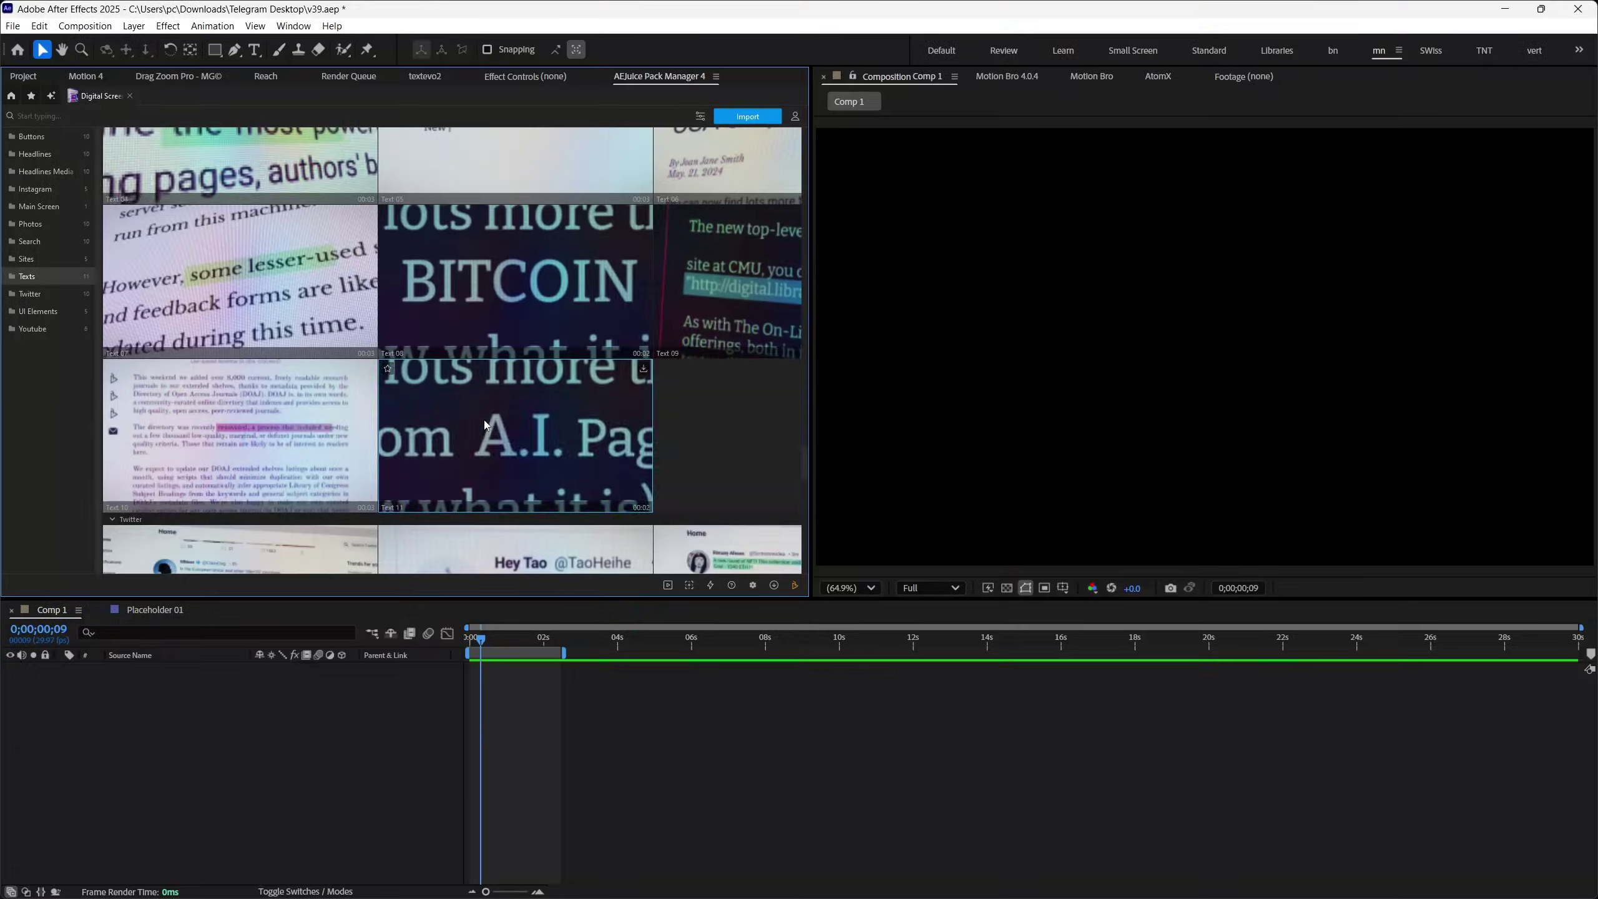
Import the Text 11 'A.I.' clip into Comp 1 and move the playhead to an earlier frame.
double_click(485, 425)
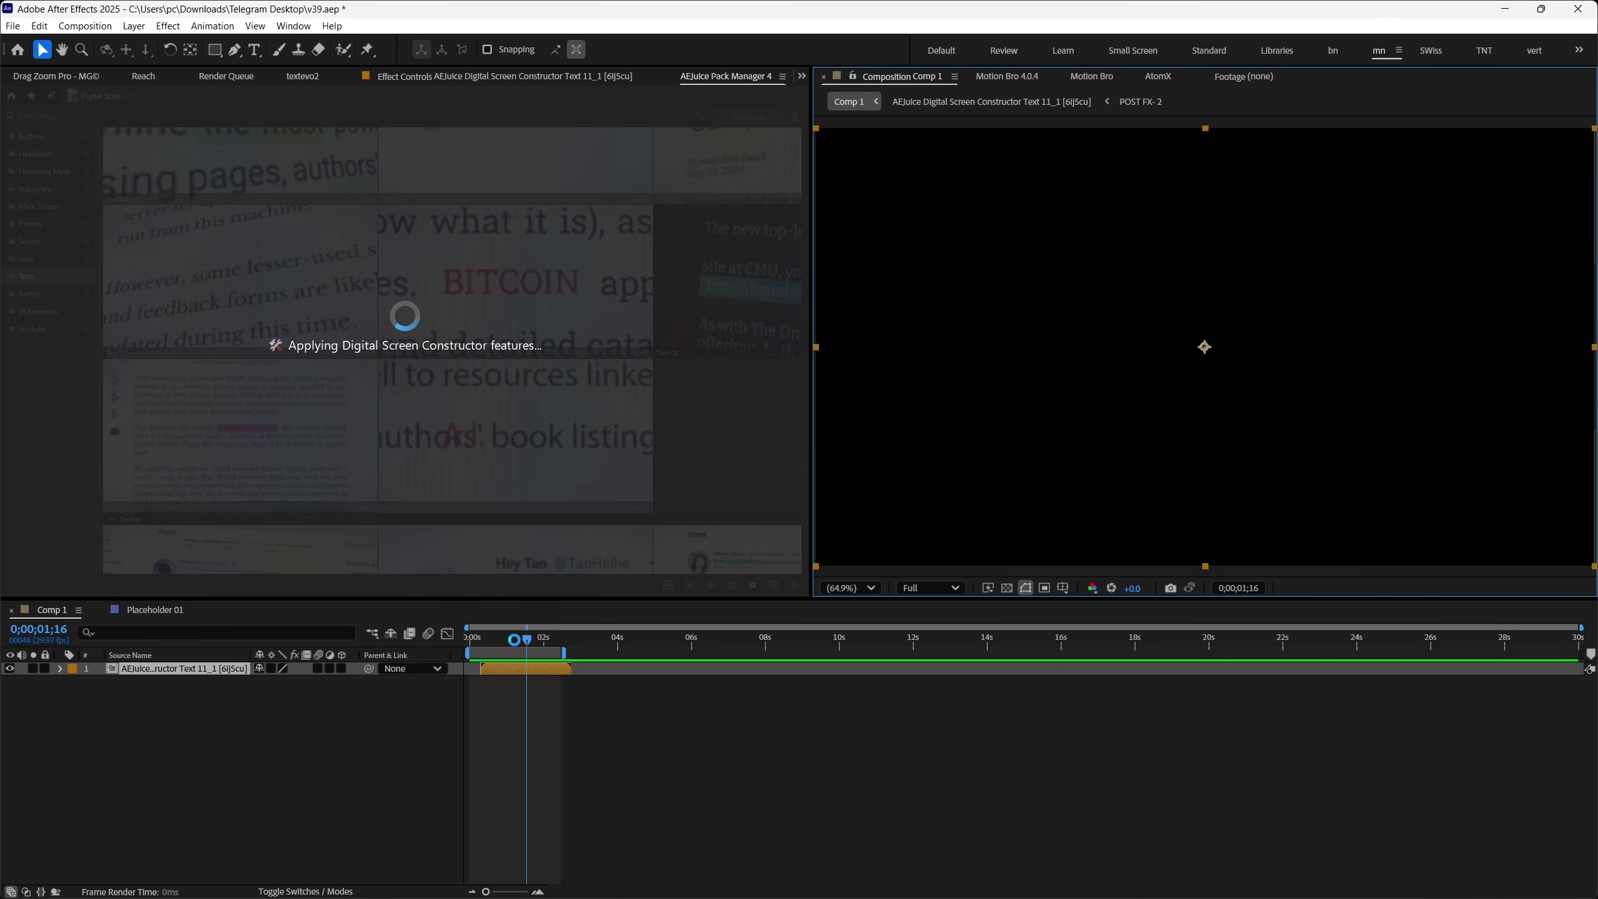
left_click(500, 649)
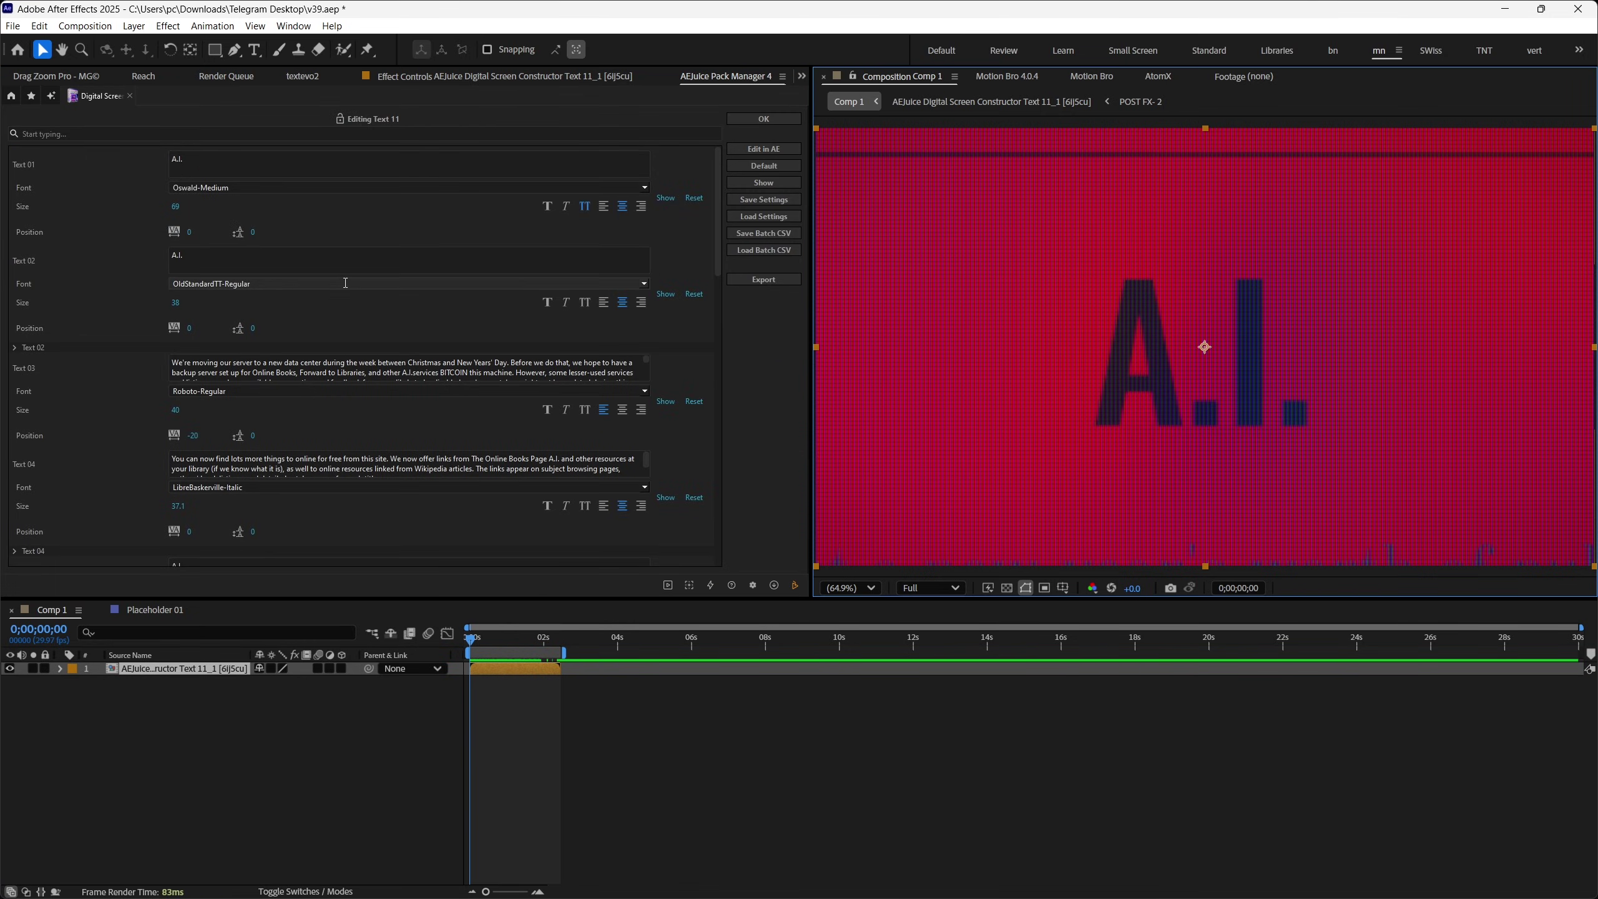
Type 'Text' over 'A.I.' in the Text 01 line and move to Text 02.
left_click(199, 164)
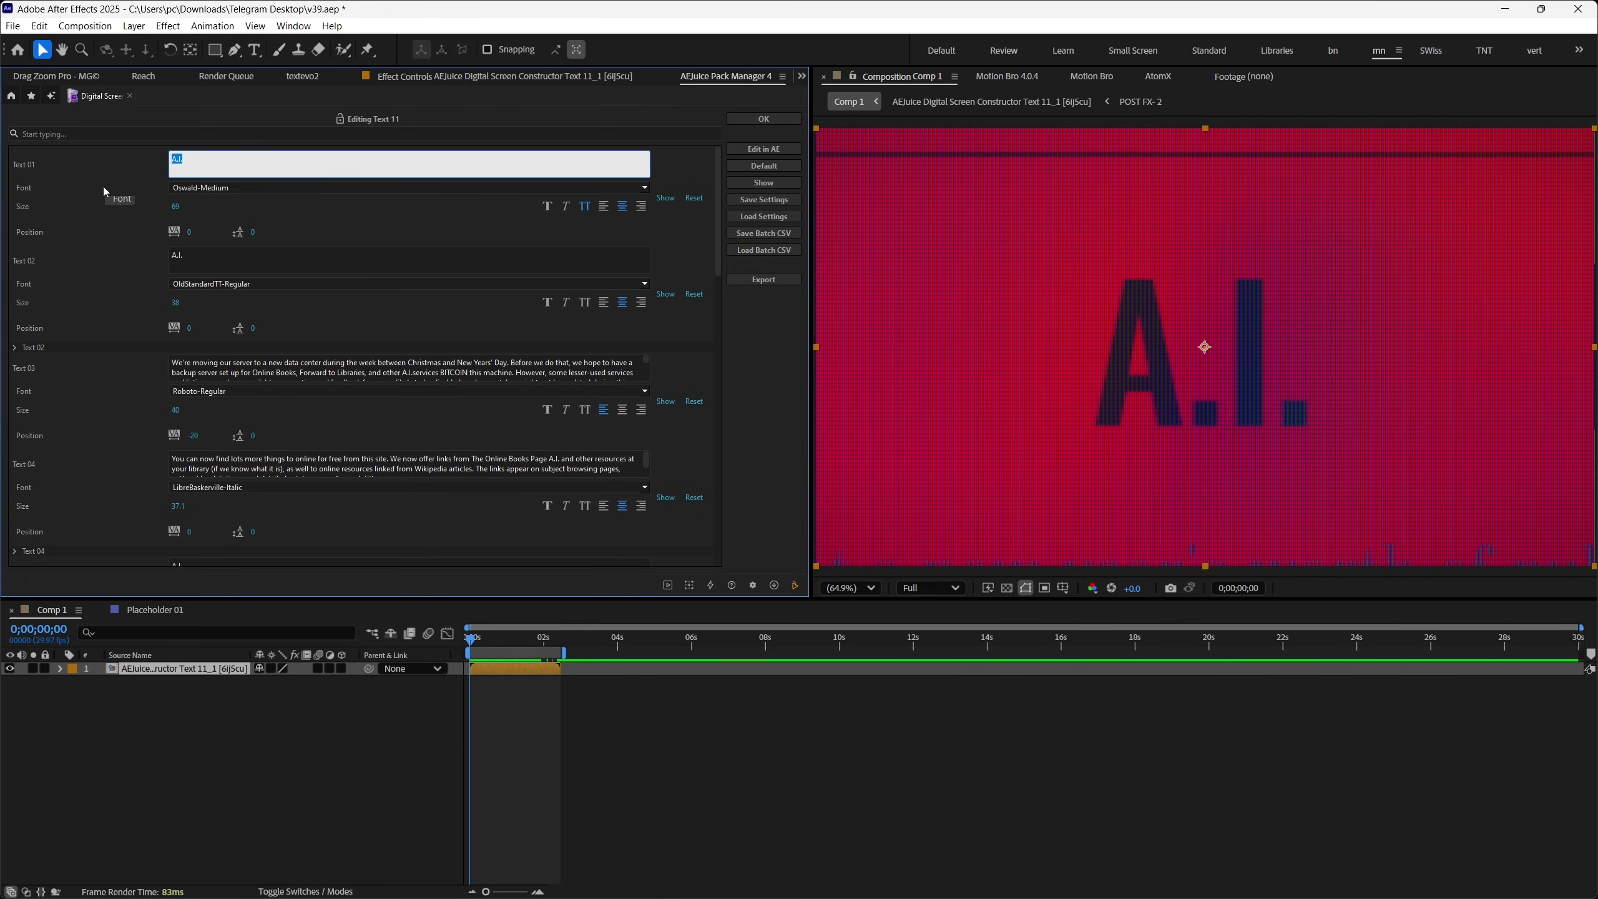
type("Text")
left_click(213, 265)
scroll(196, 413, "down", 3)
Change lines Text 05 through Text 09 to read 'Text', then scroll back to the clip grid.
left_click(196, 414)
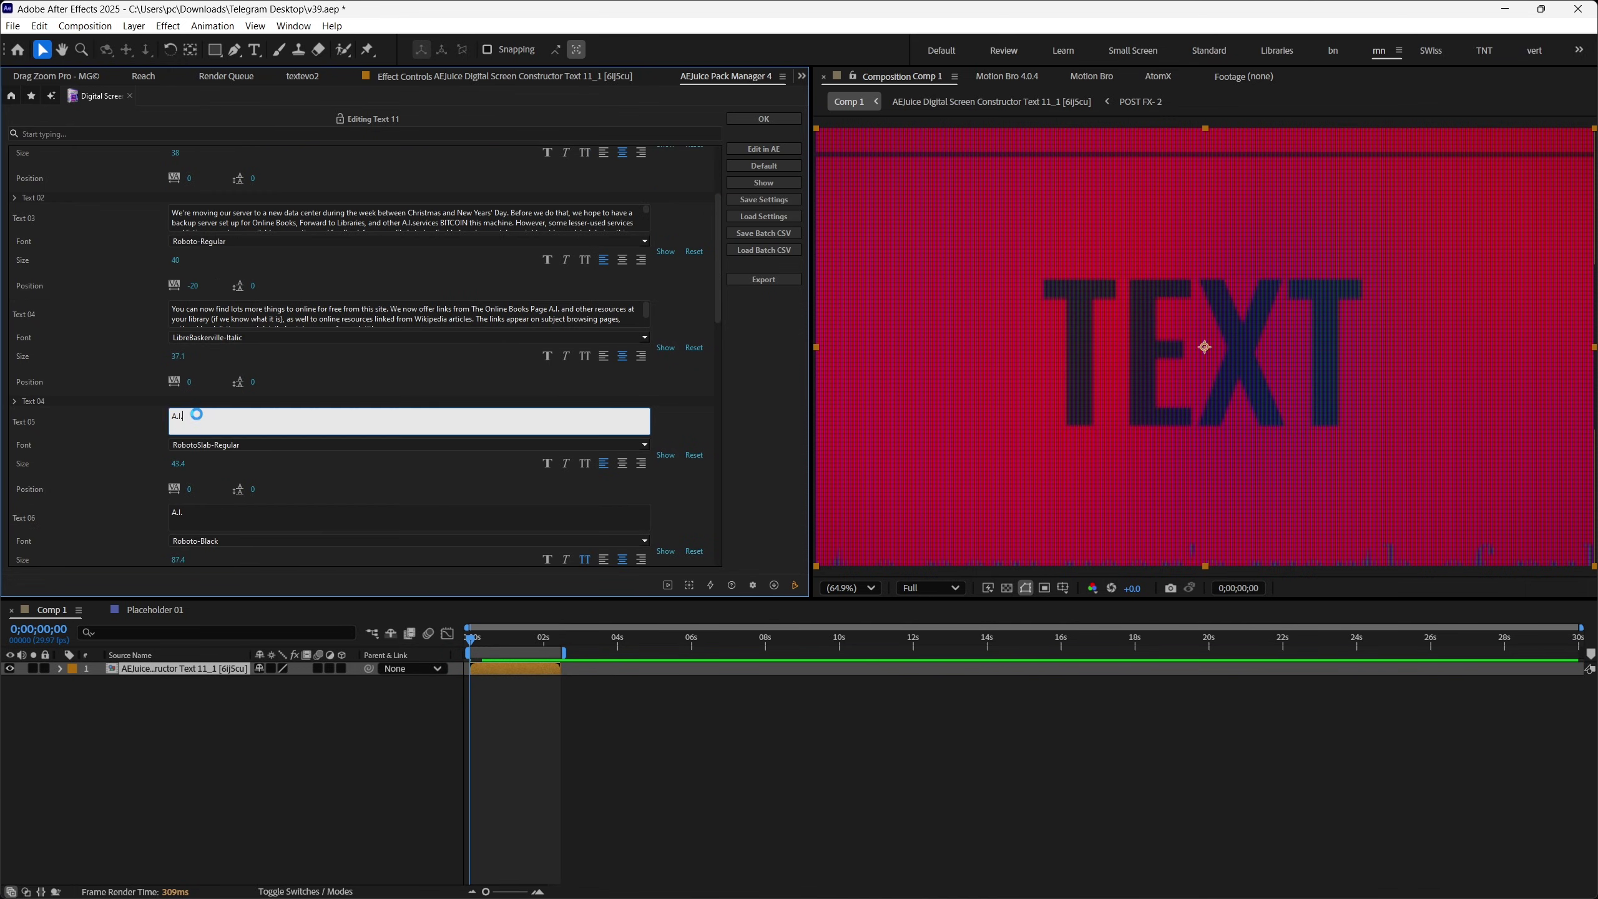
left_click(179, 518)
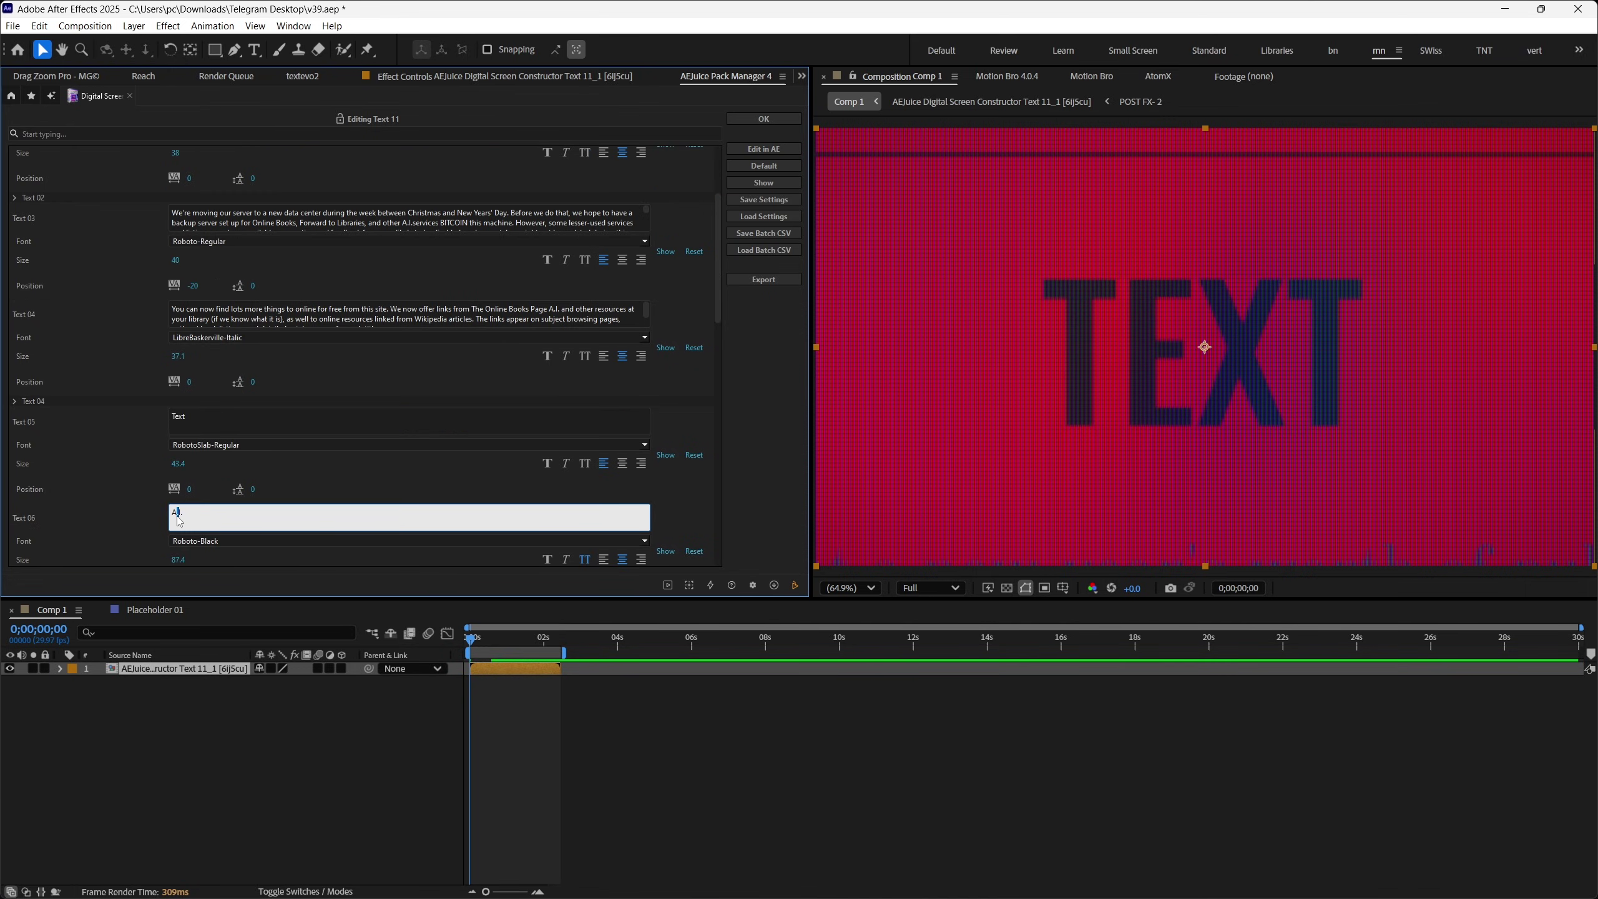
scroll(182, 504, "down", 3)
left_click(196, 477)
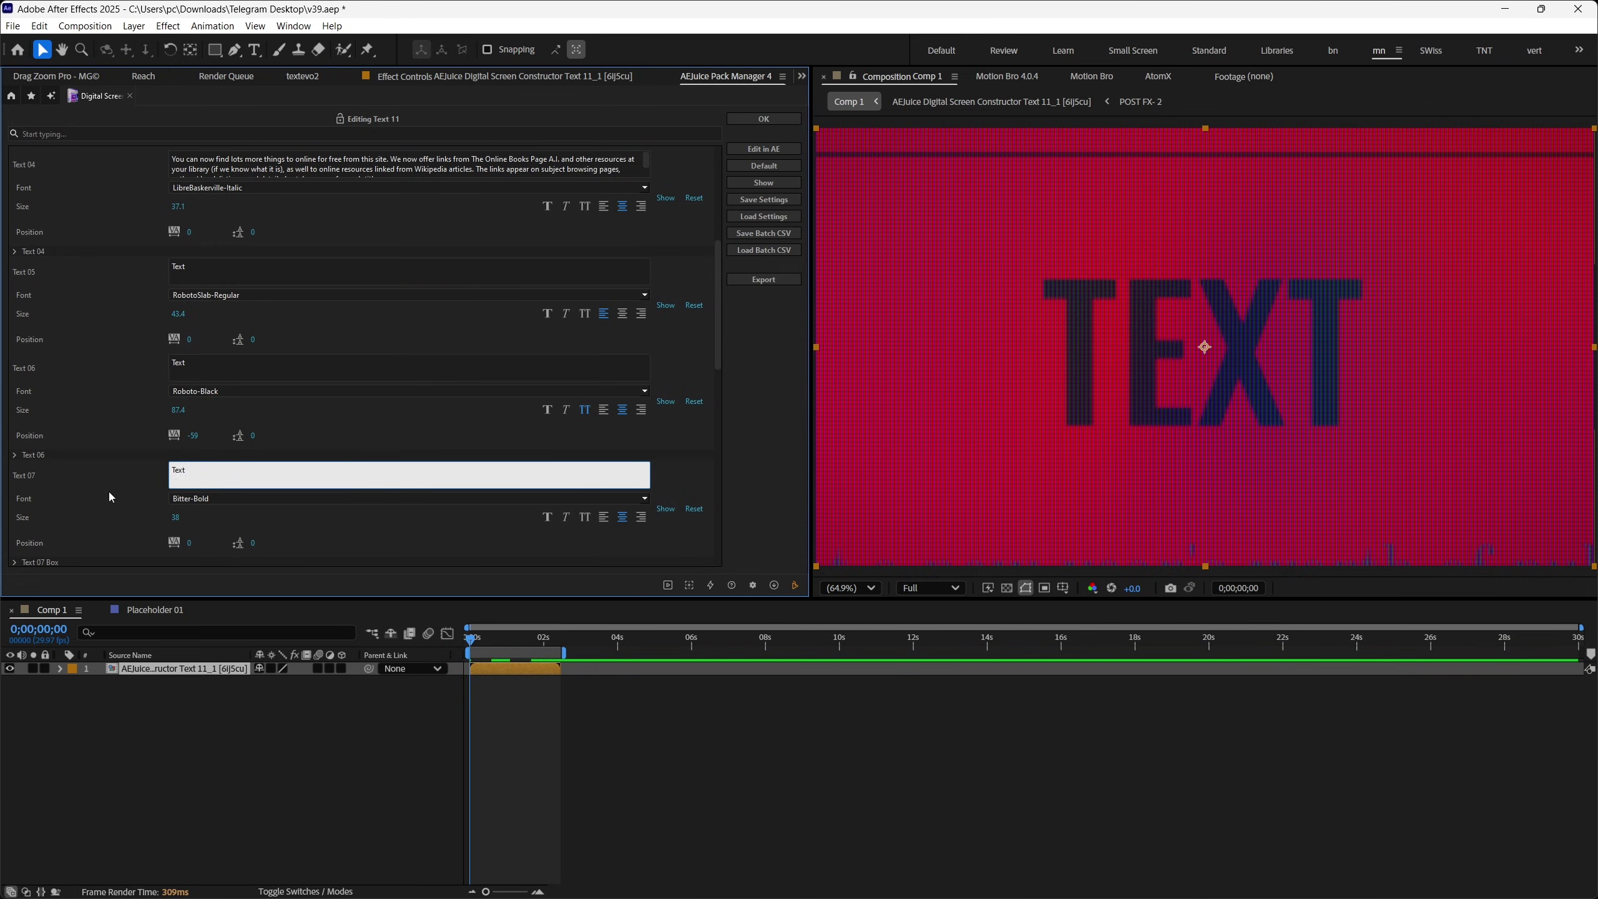
scroll(185, 510, "down", 3)
left_click(197, 435)
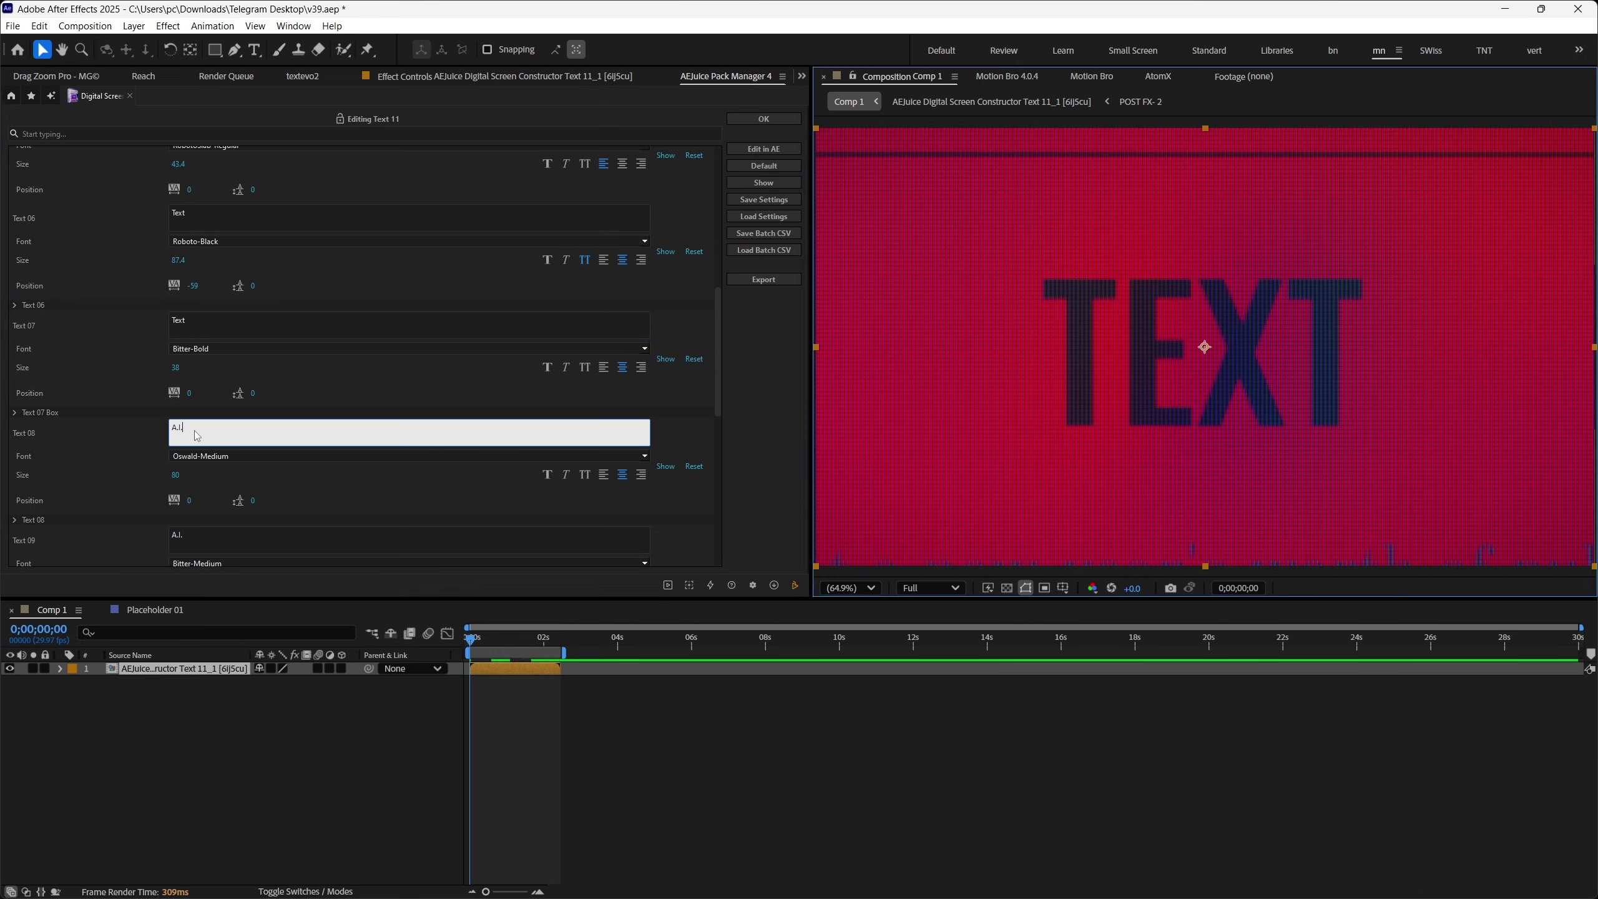
left_click(189, 537)
type("Text")
scroll(188, 535, "down", 3)
scroll(225, 517, "down", 3)
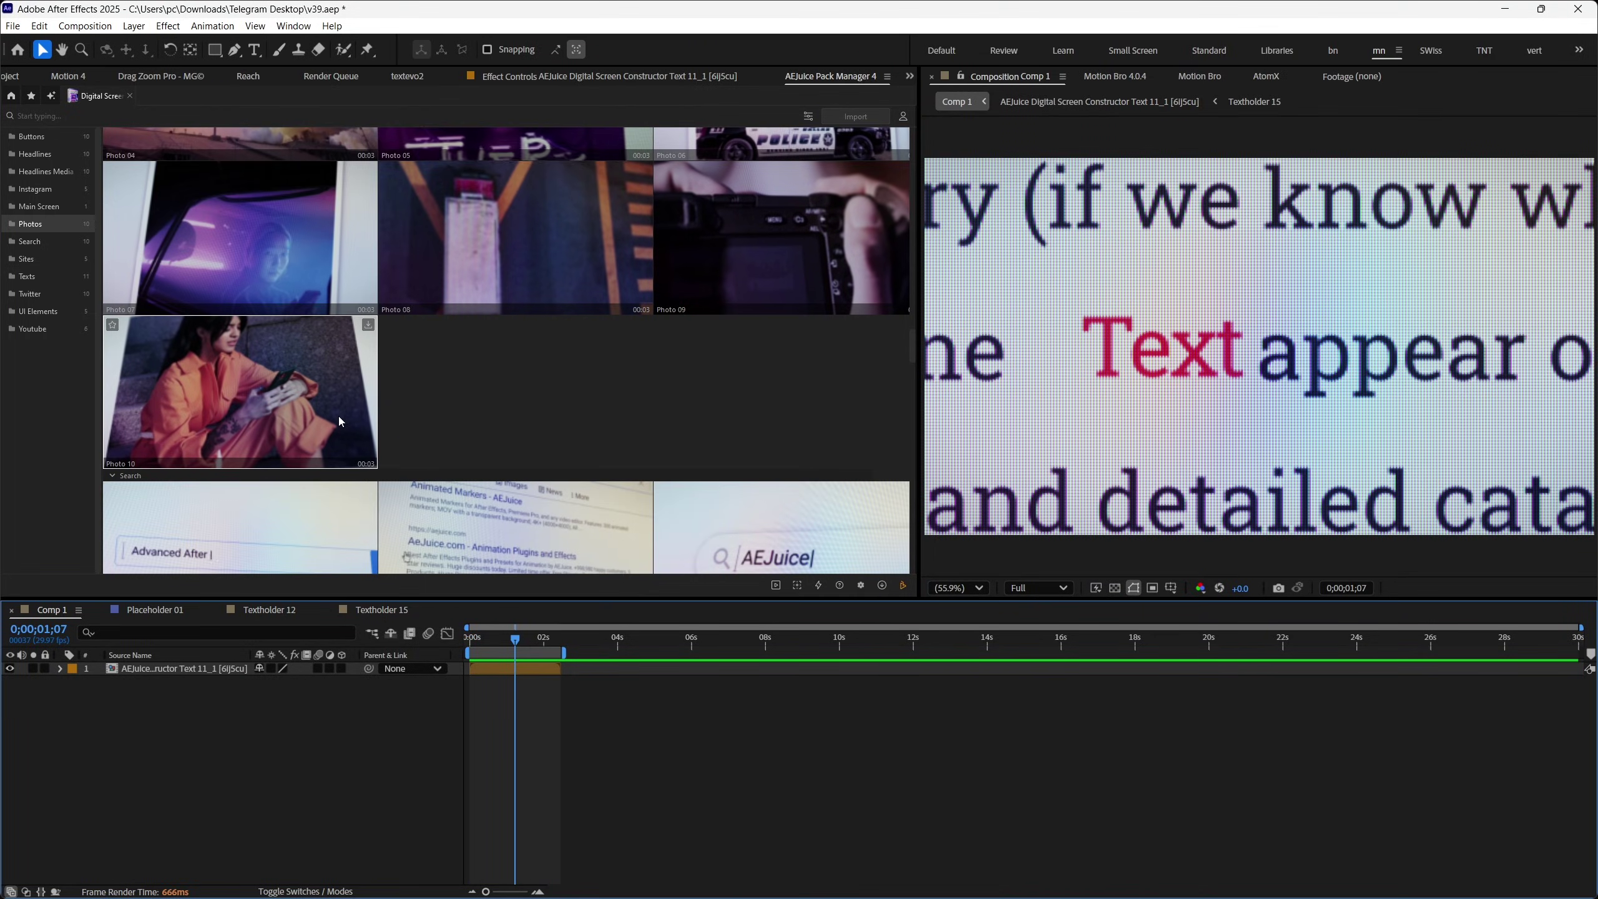
Swap the Text 11 layer for Headline 04, then select the Oscar Wilde quote on the web page.
scroll(386, 385, "up", 3)
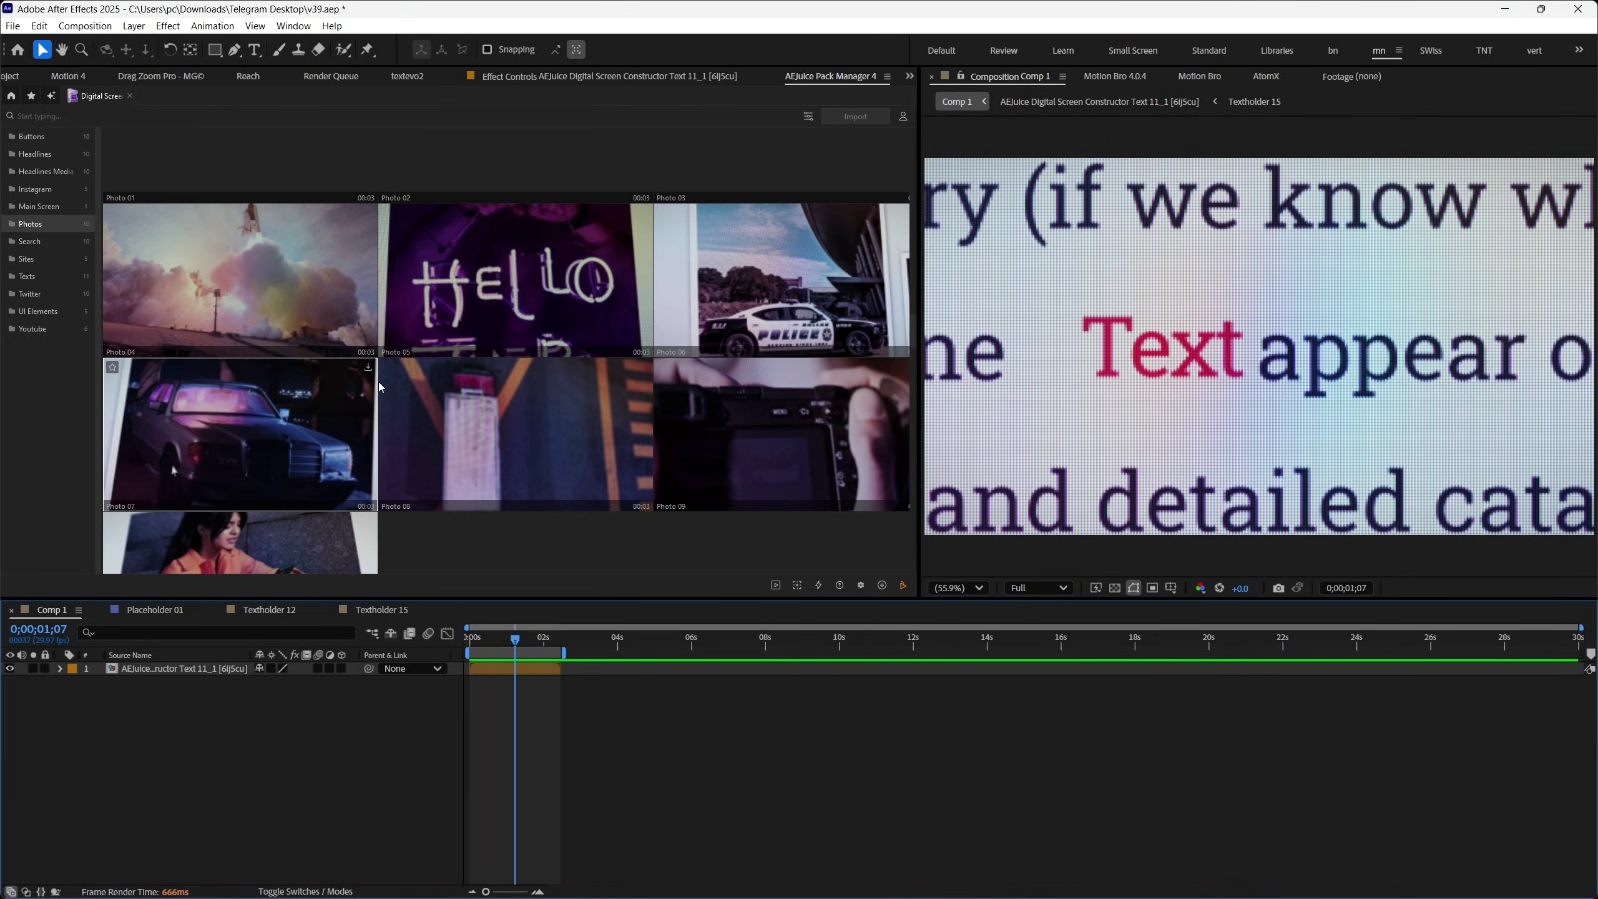
scroll(386, 386, "up", 10)
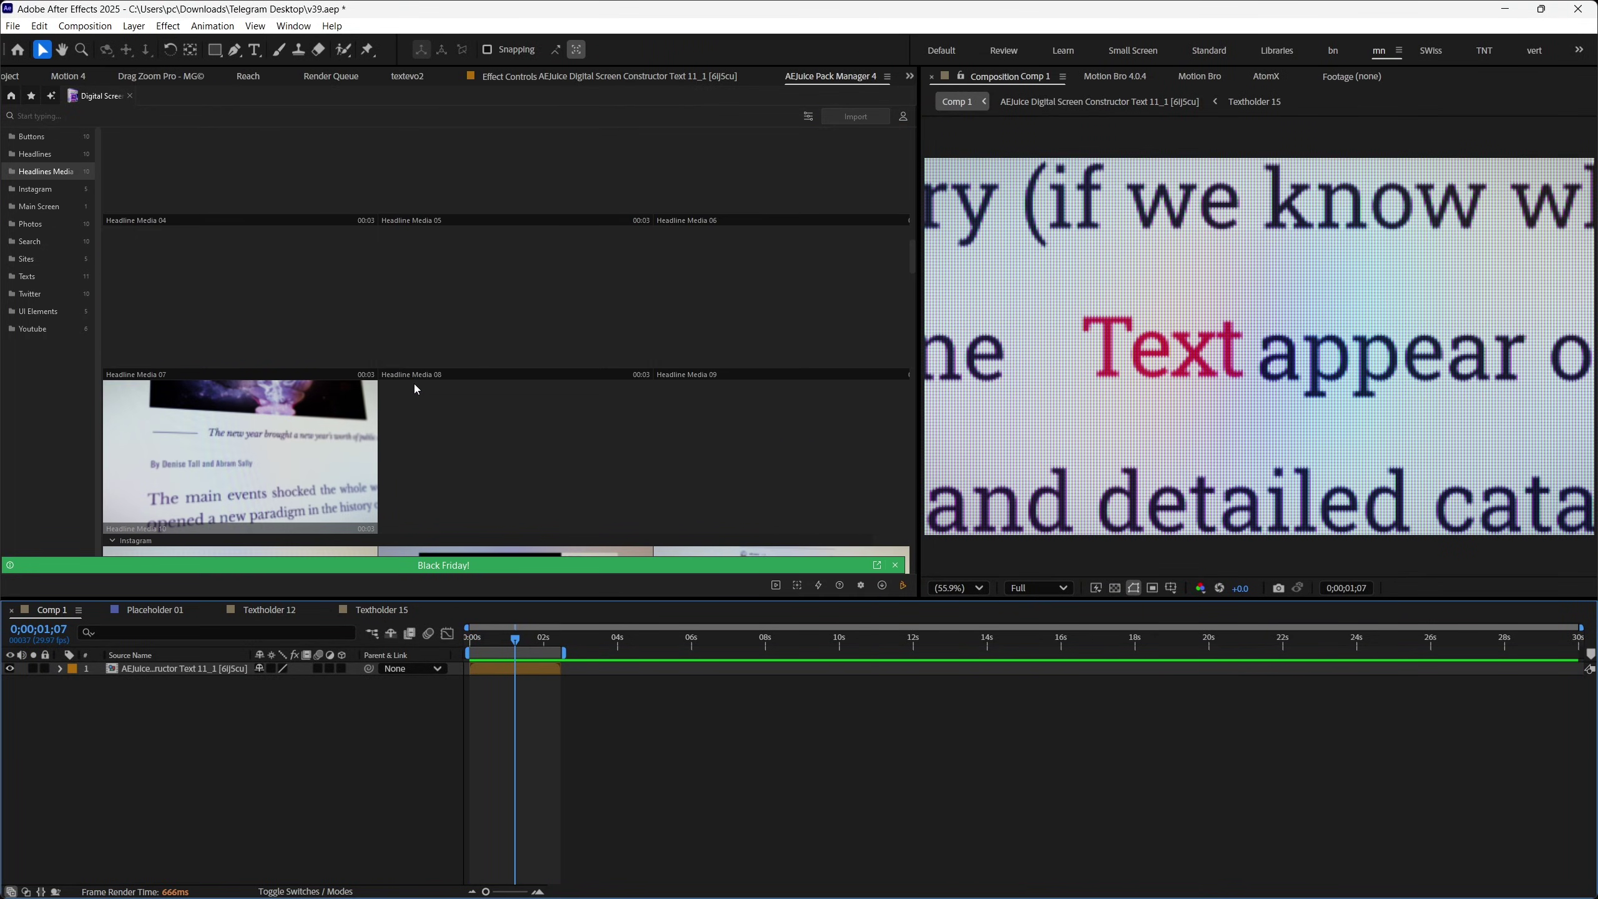
scroll(415, 389, "up", 6)
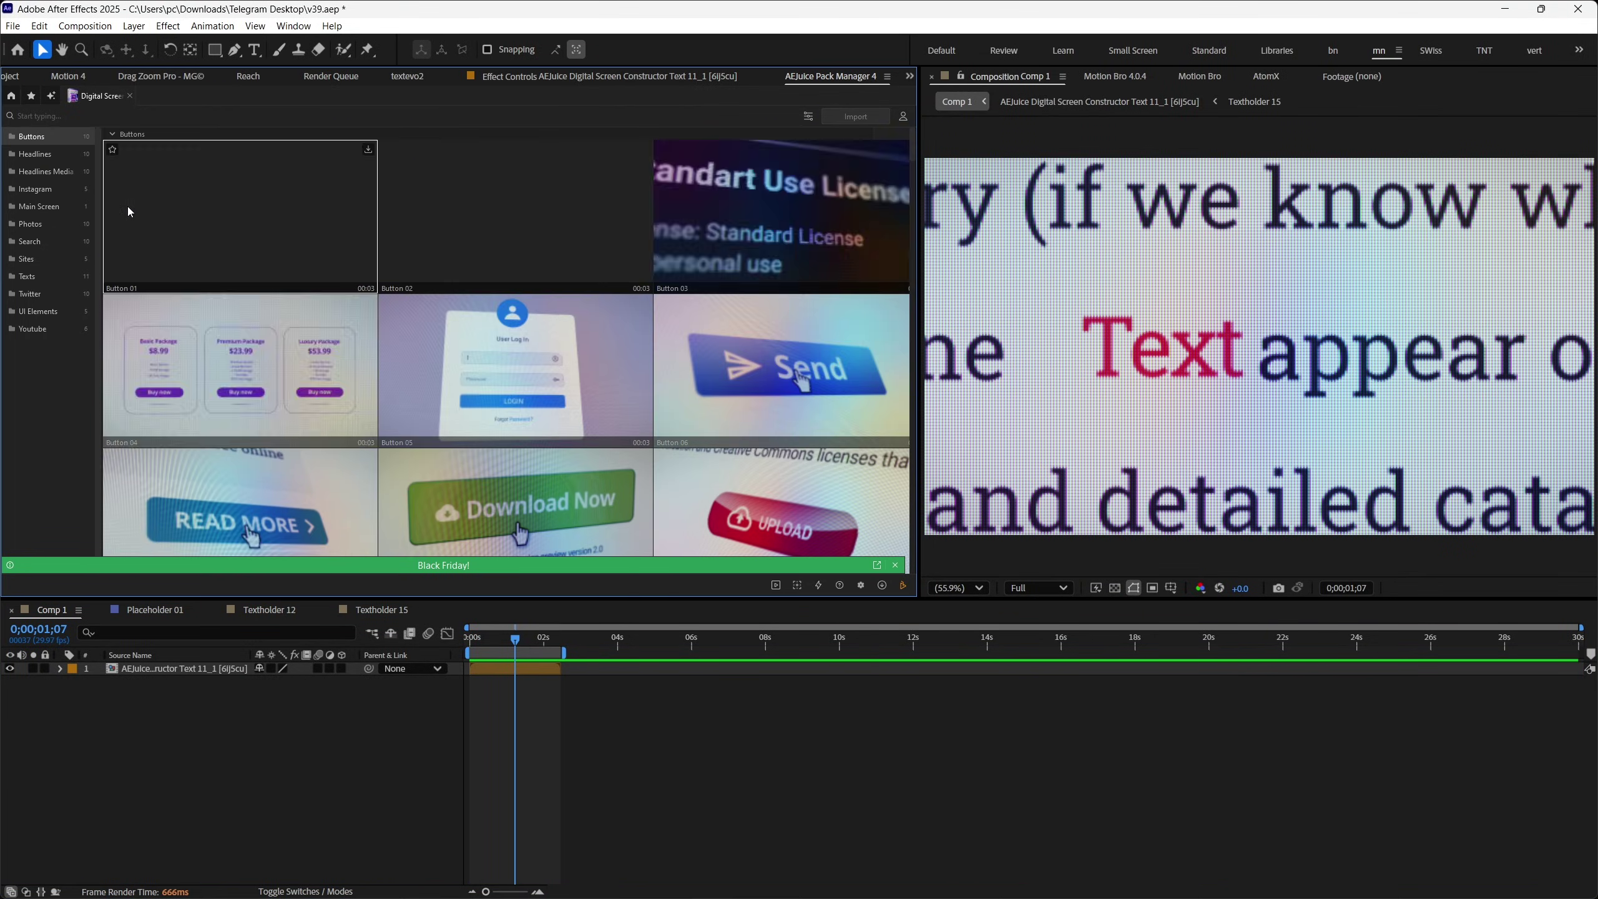
scroll(333, 294, "down", 7)
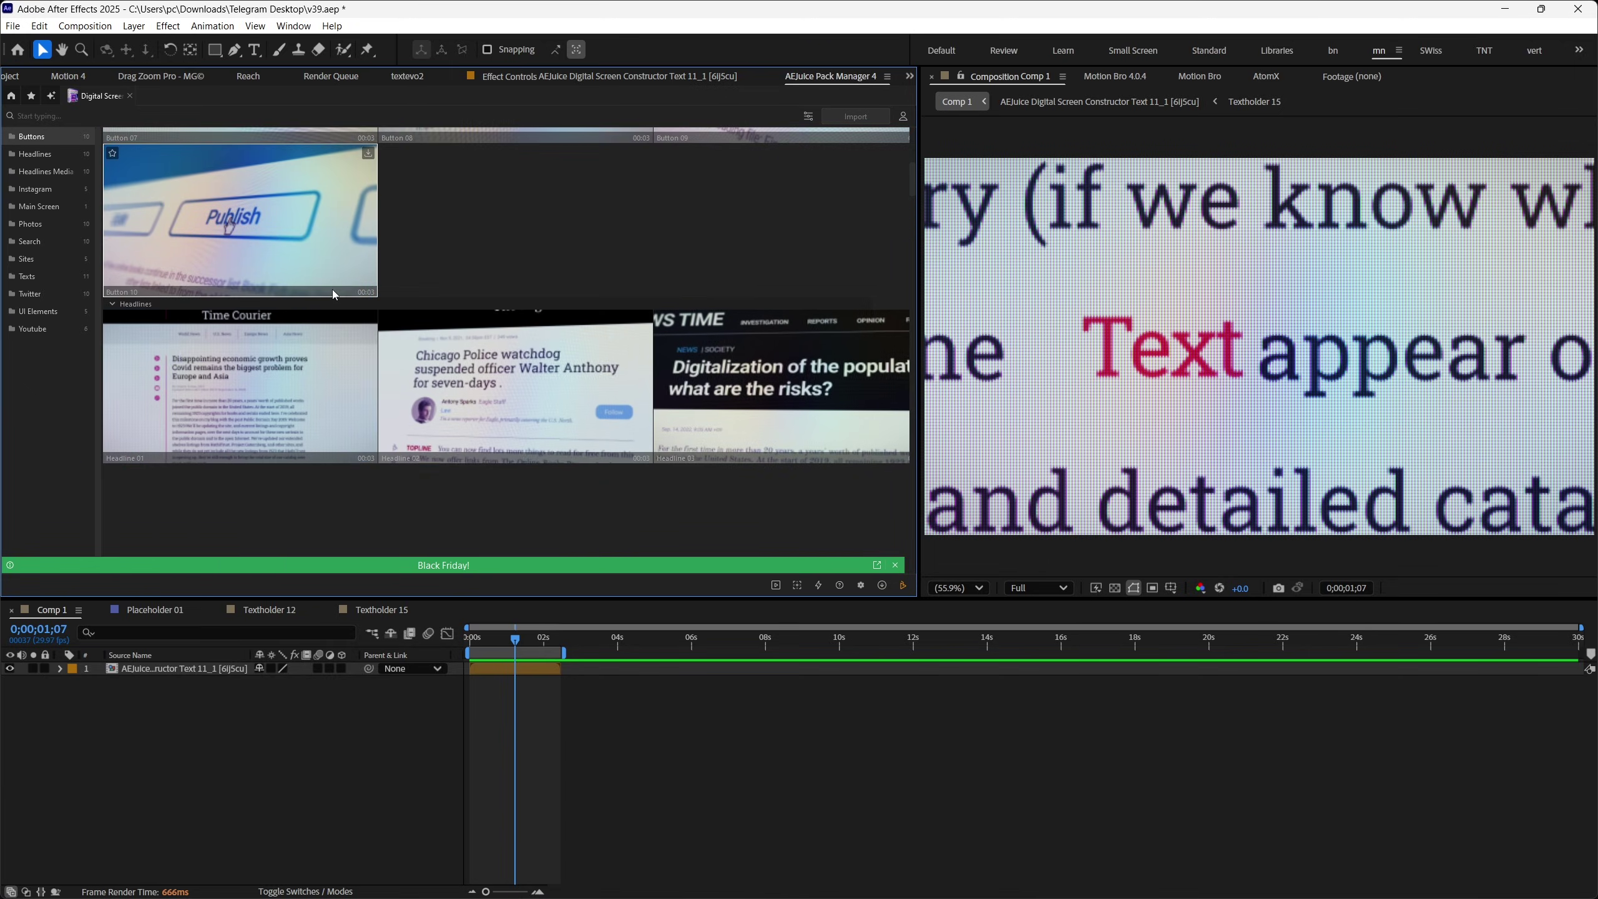
scroll(333, 294, "down", 3)
key("Delete")
left_click(872, 118)
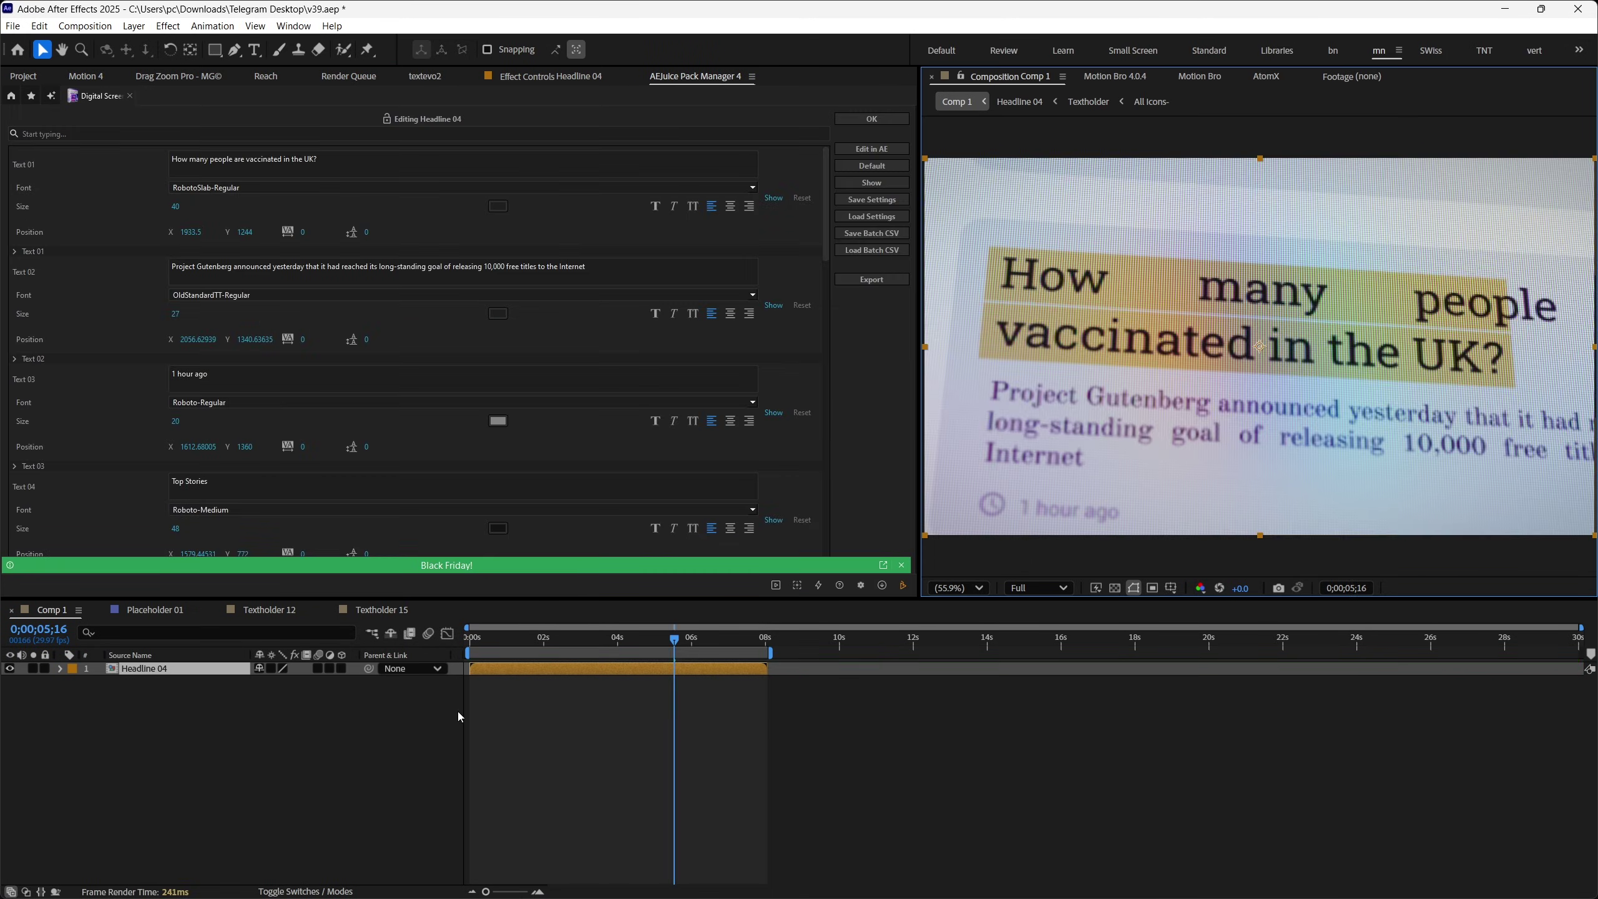
key("alt+Tab")
left_click_drag(948, 363, 1255, 364)
Paste the copied Oscar Wilde quote in as the headline text.
key("ctrl+c")
left_click(802, 354)
key("ctrl+v")
left_click(782, 441)
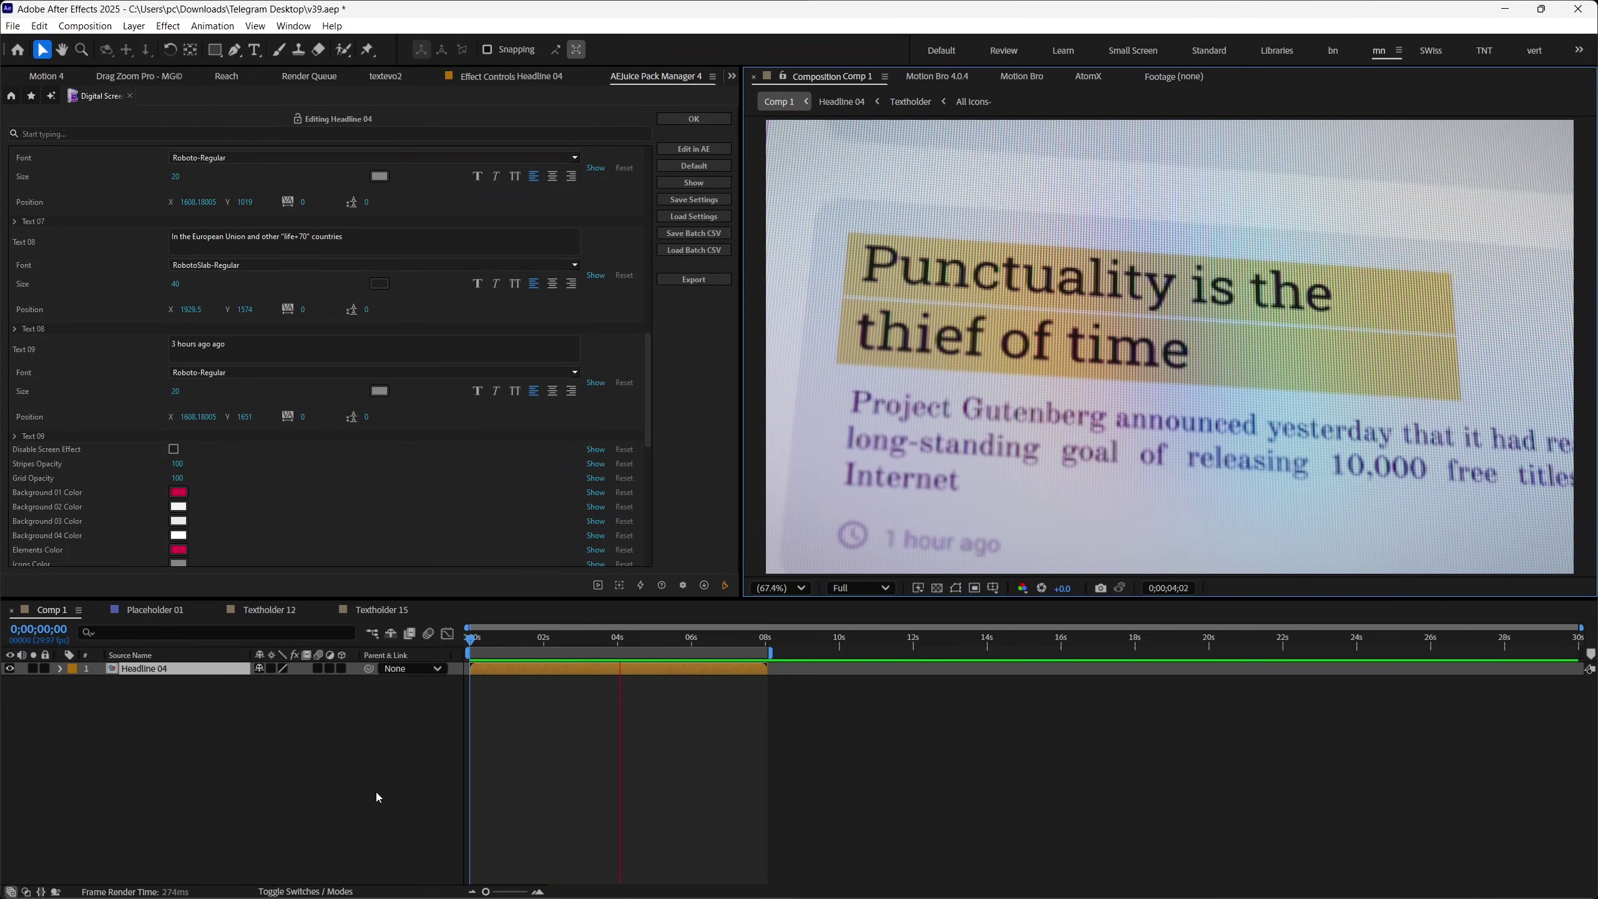
left_click(437, 472)
Fit Highlight 01 to the first headline line and colour it red.
scroll(437, 472, "down", 5)
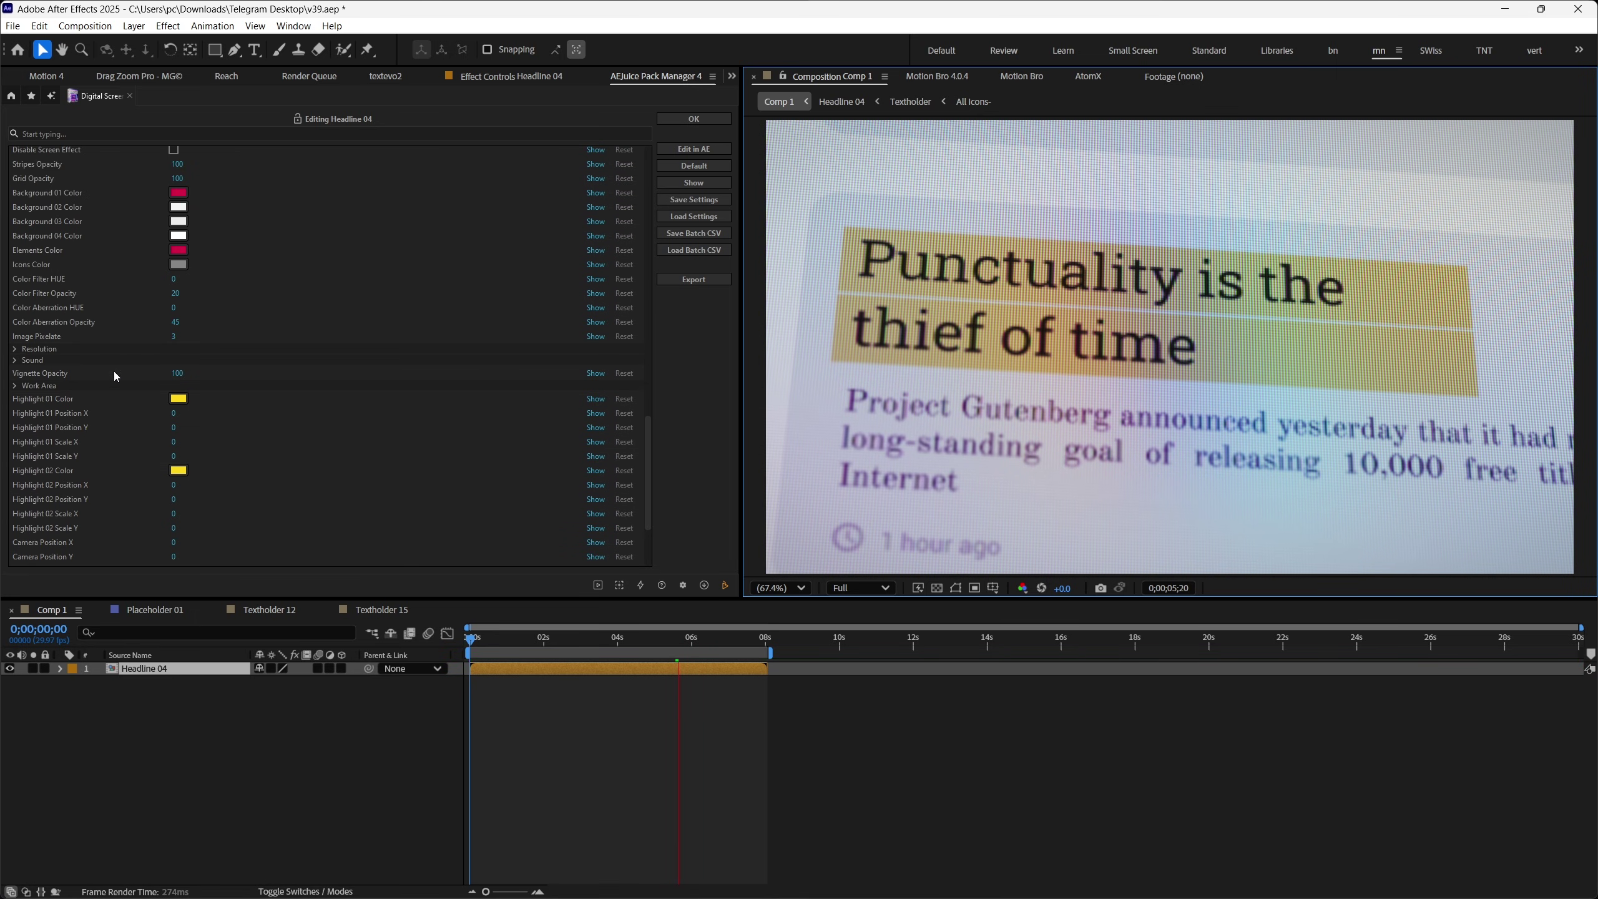
left_click_drag(174, 413, 226, 416)
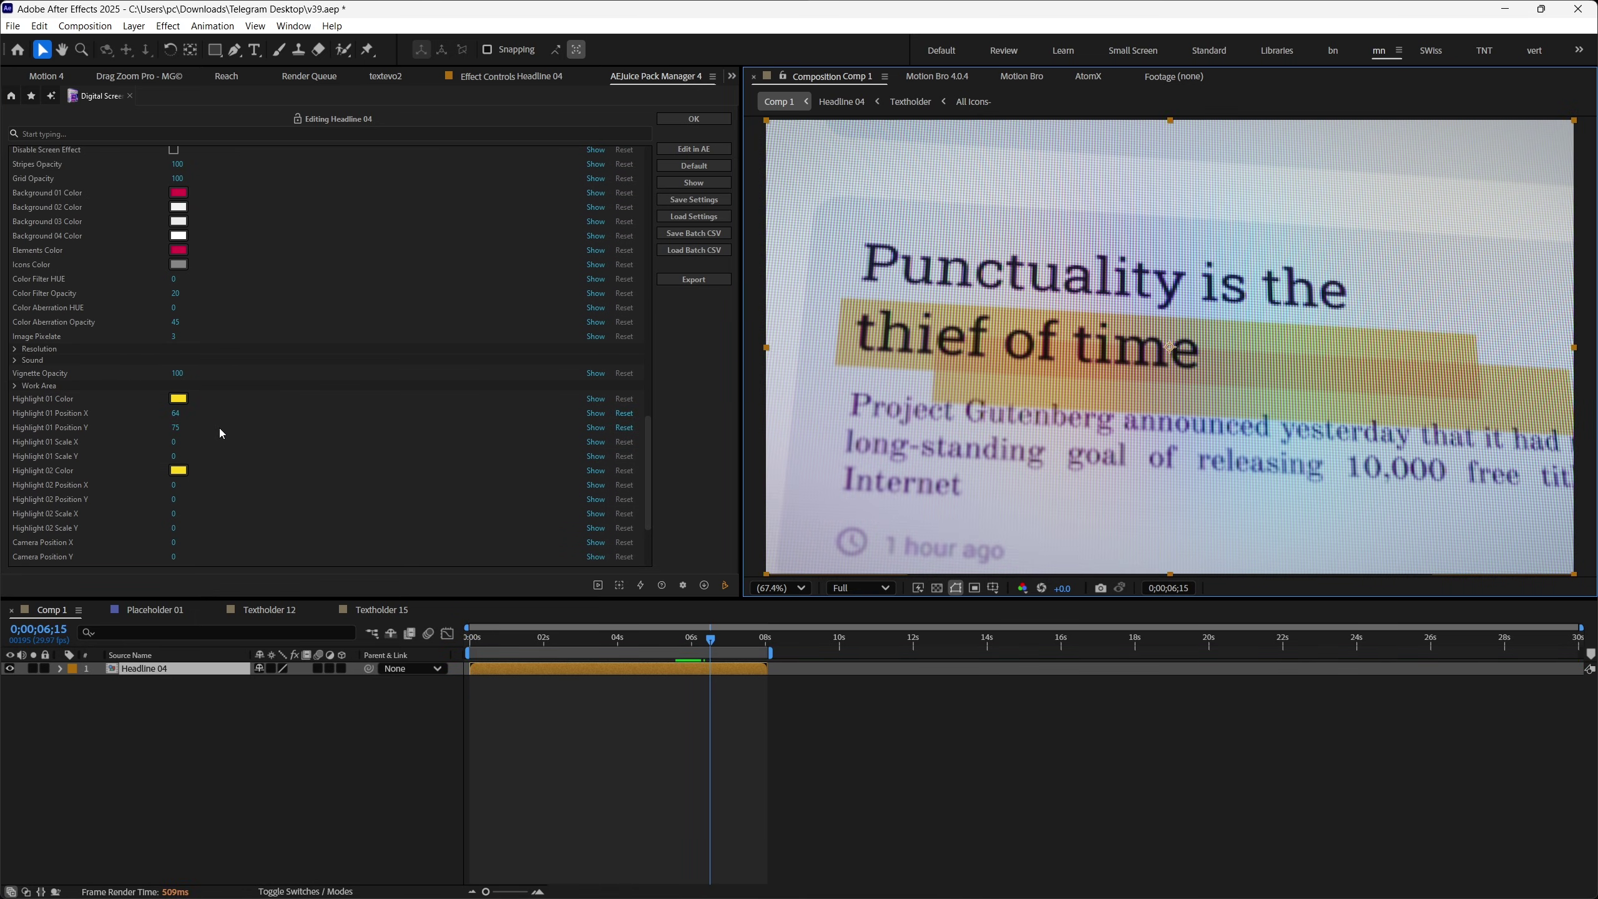
left_click(624, 427)
left_click_drag(174, 442, 214, 446)
scroll(153, 419, "down", 2)
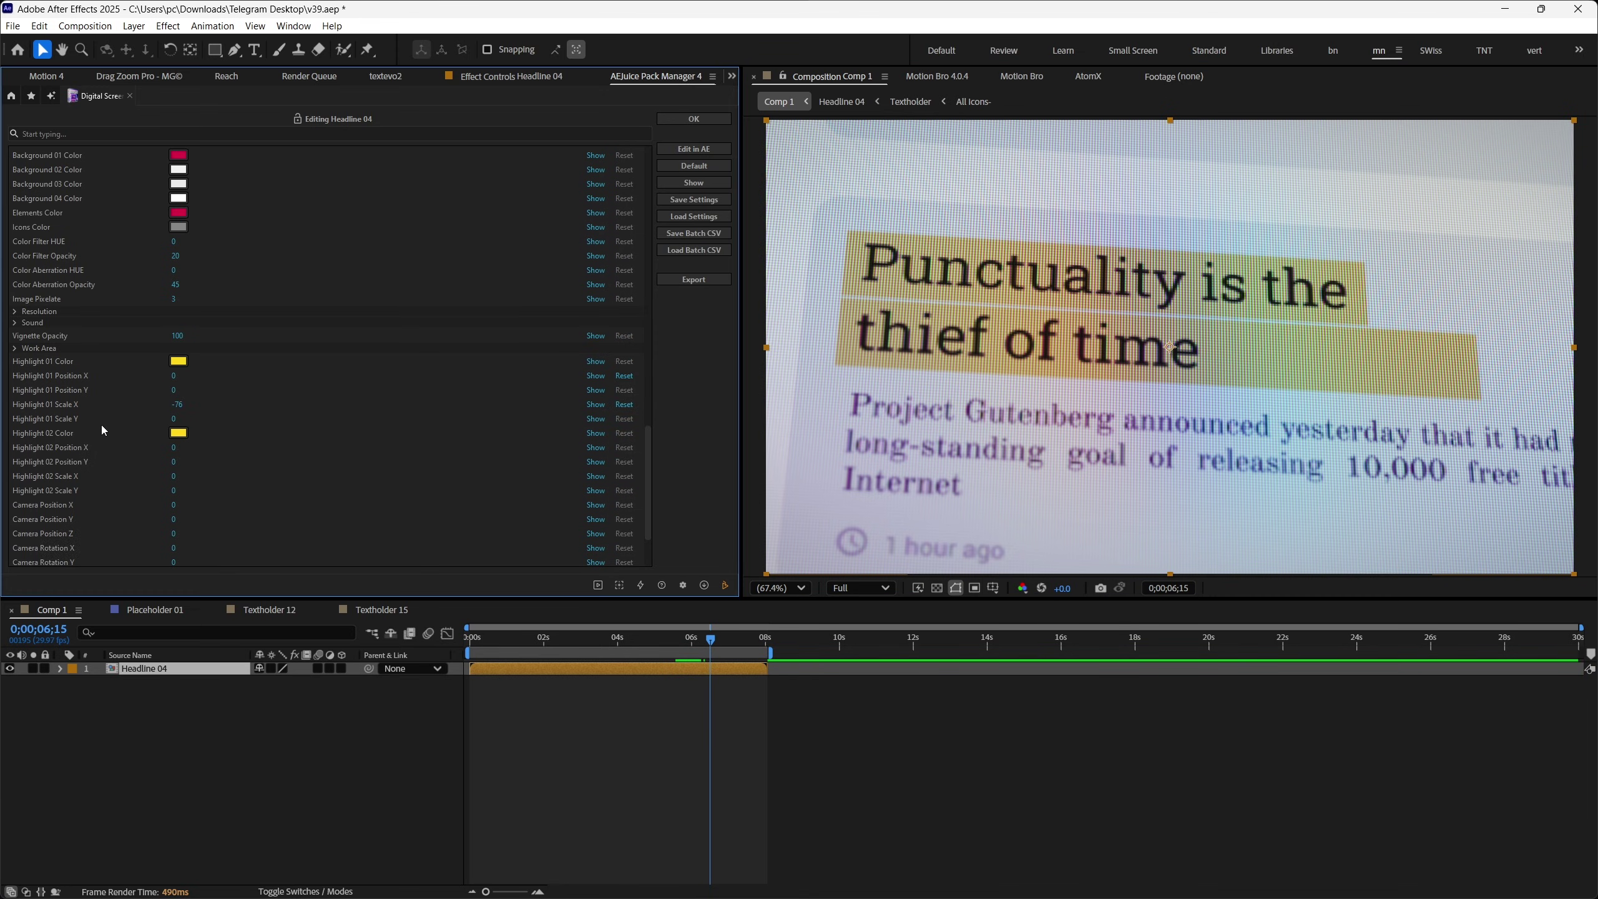
left_click(181, 363)
left_click_drag(333, 616, 298, 450)
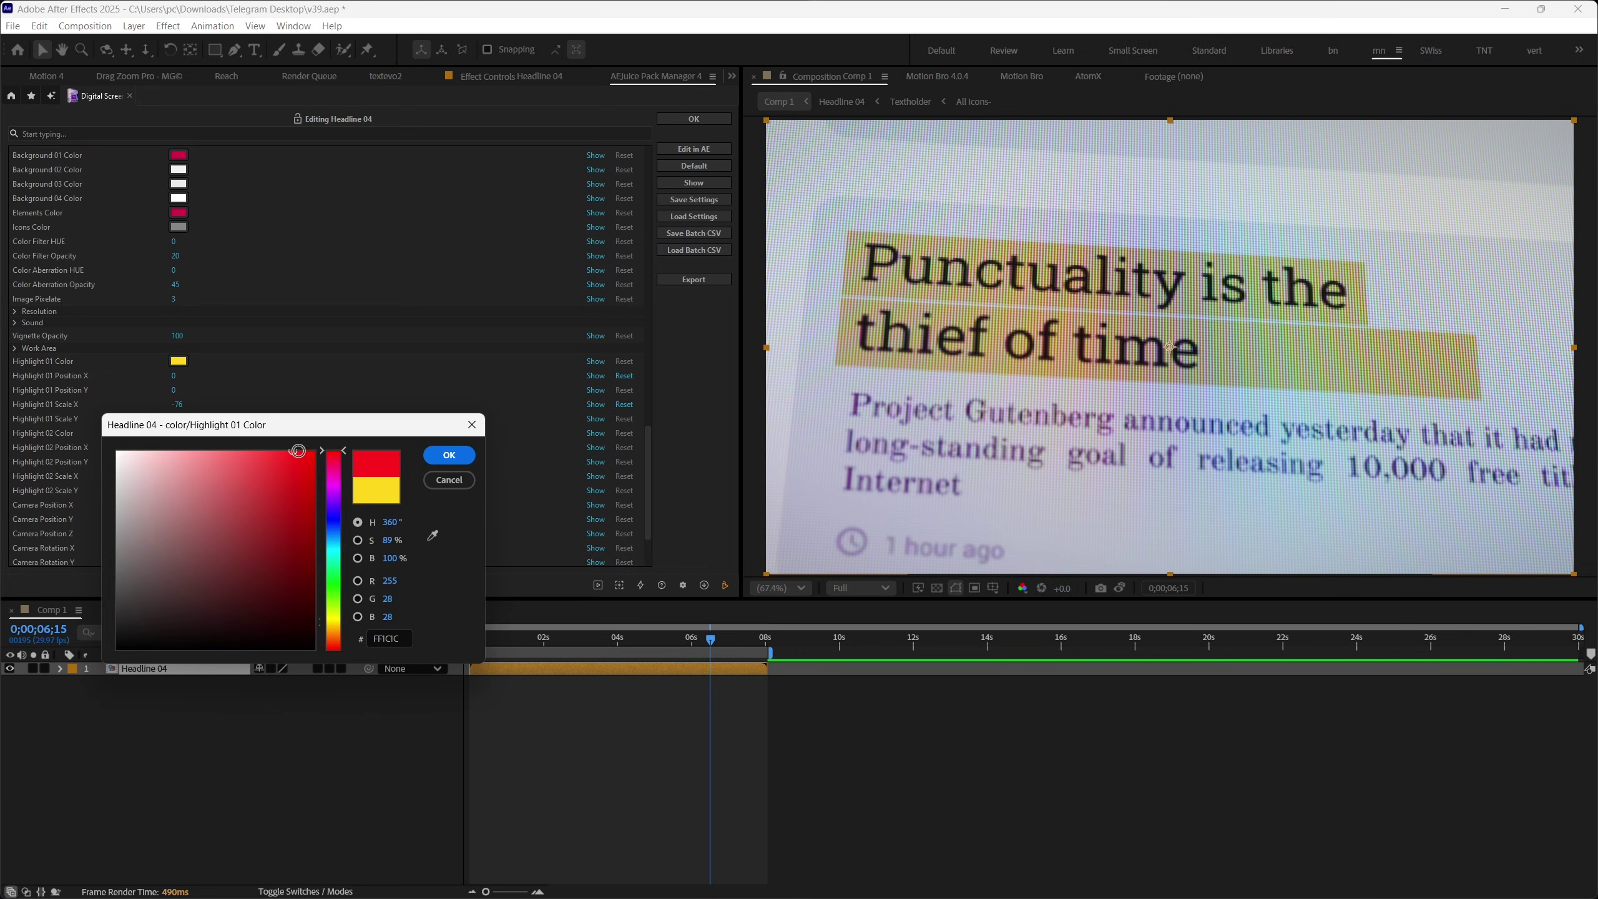
left_click(427, 455)
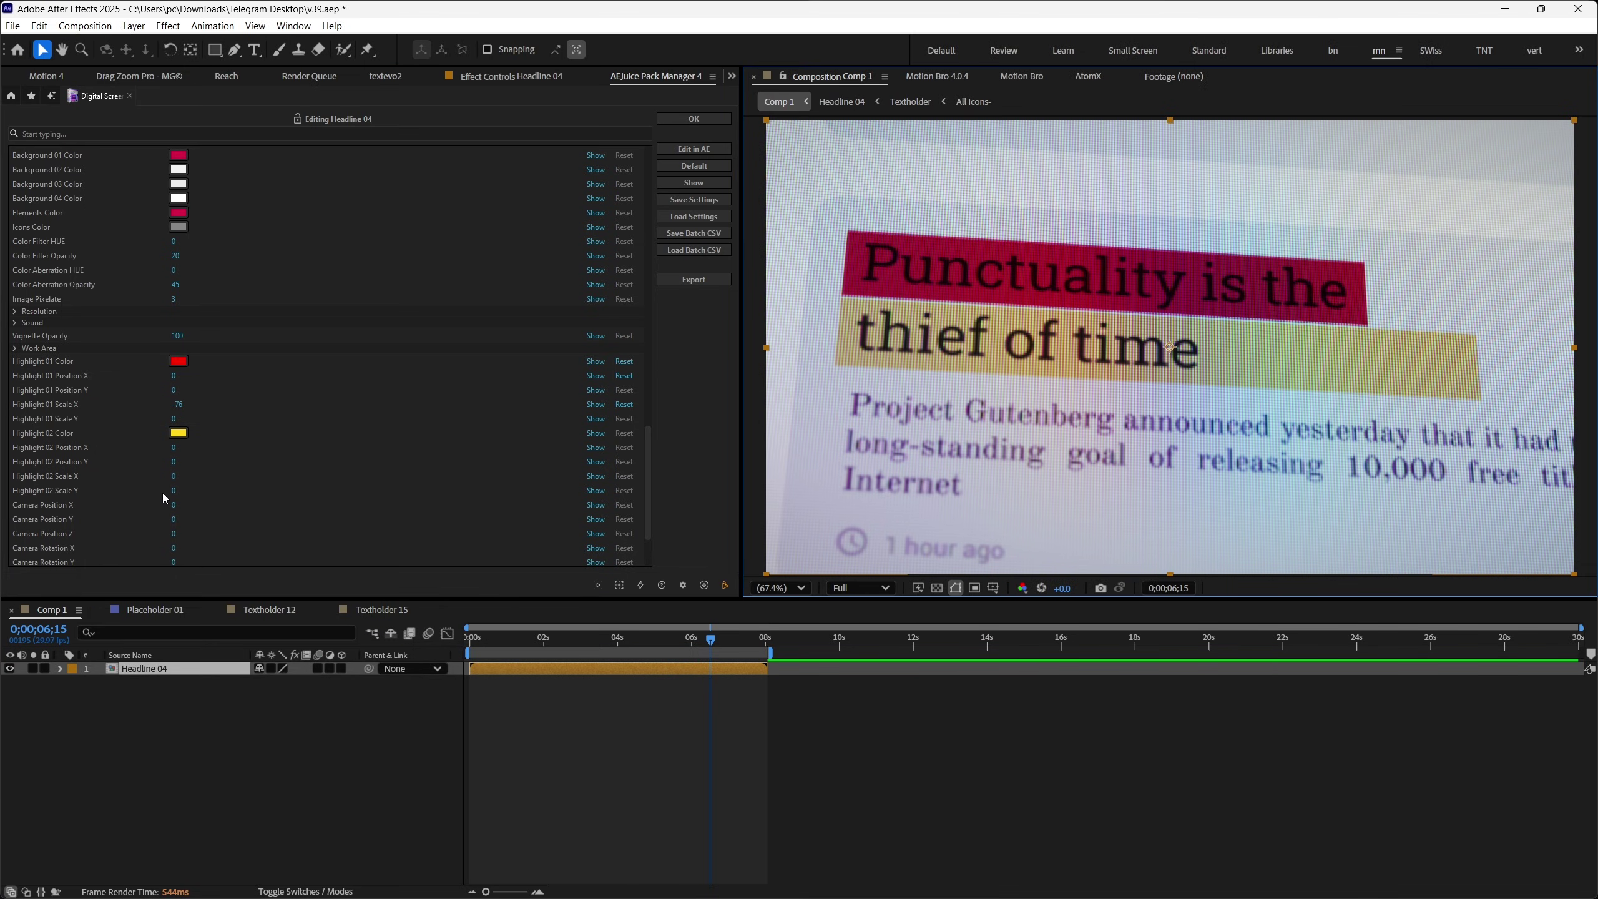
Set Highlight 02 Scale X to -142 to shorten the yellow bar.
type("-17")
key("Return")
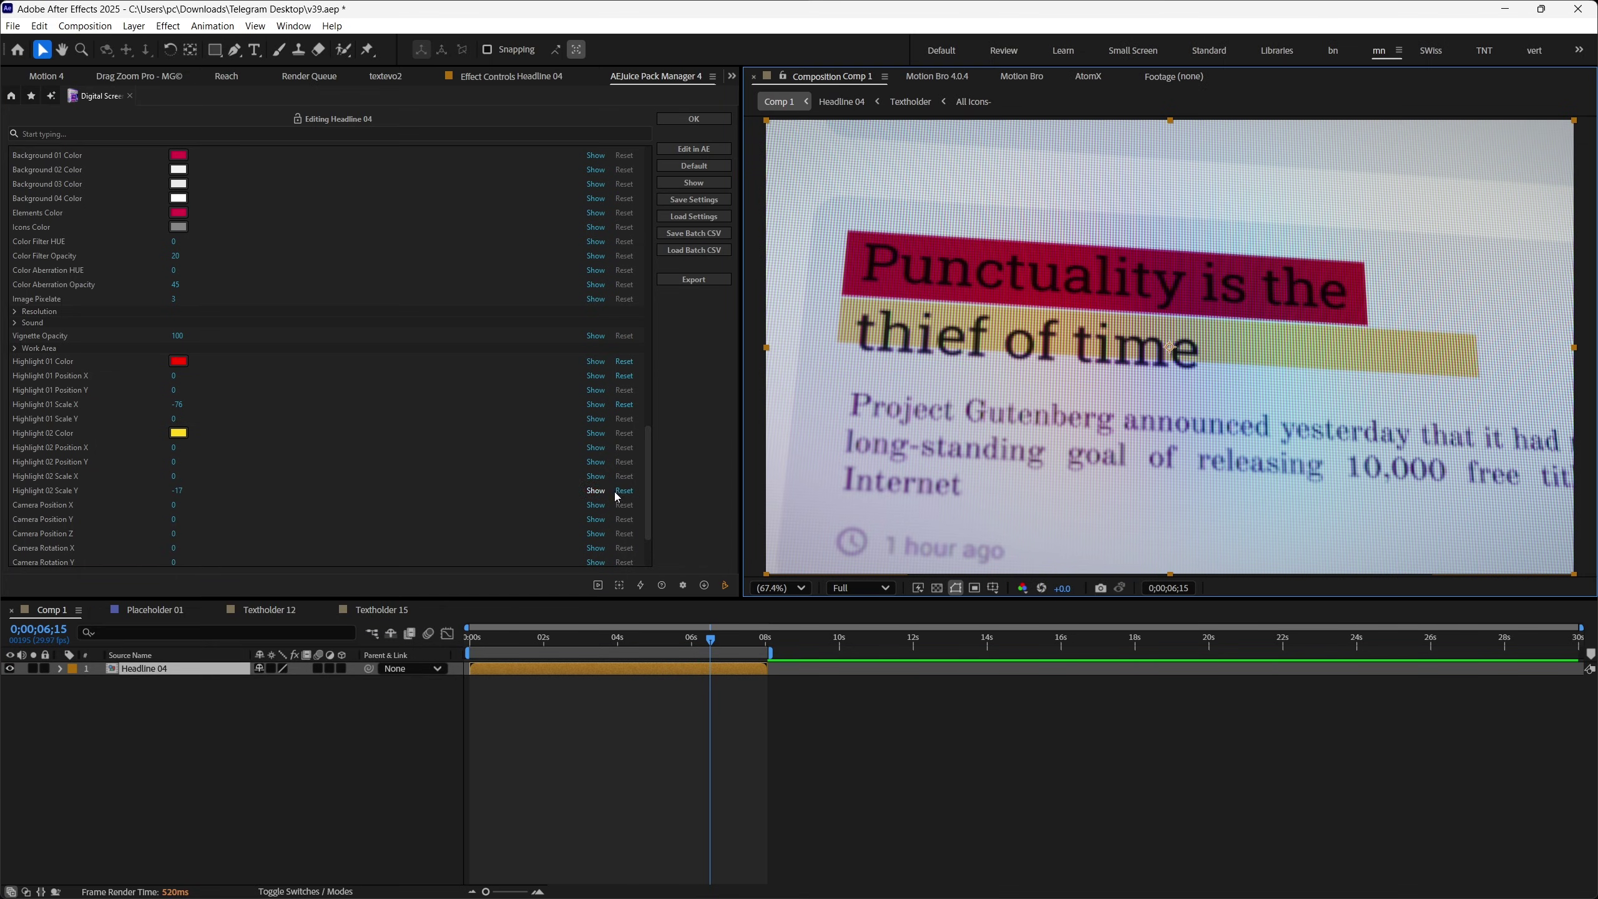
left_click(623, 491)
type("-142")
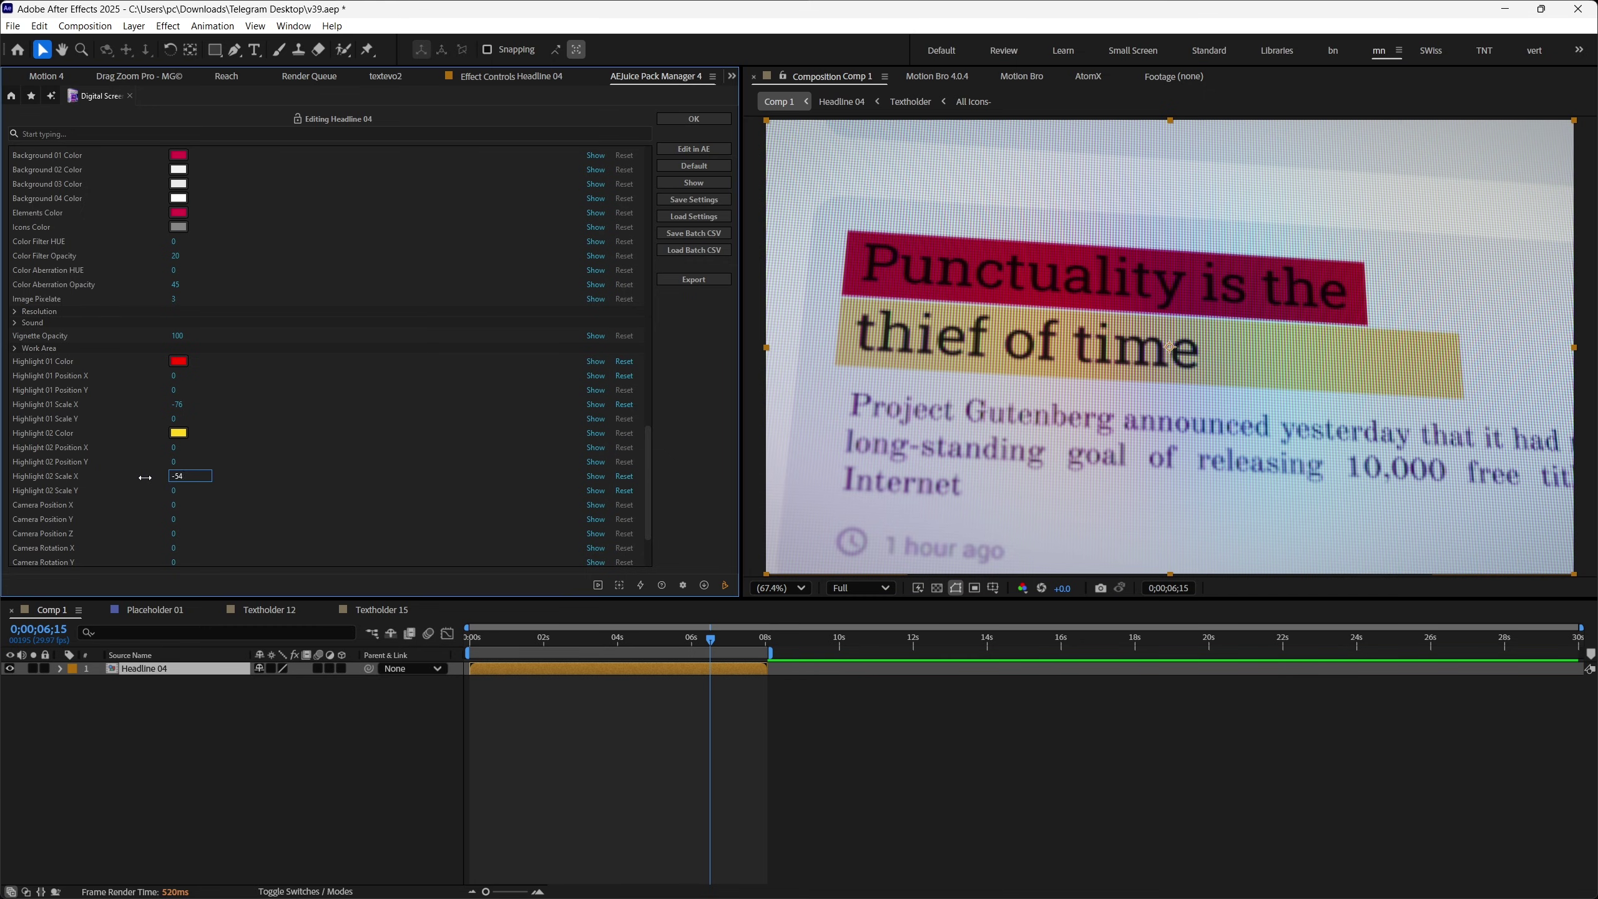
key("Return")
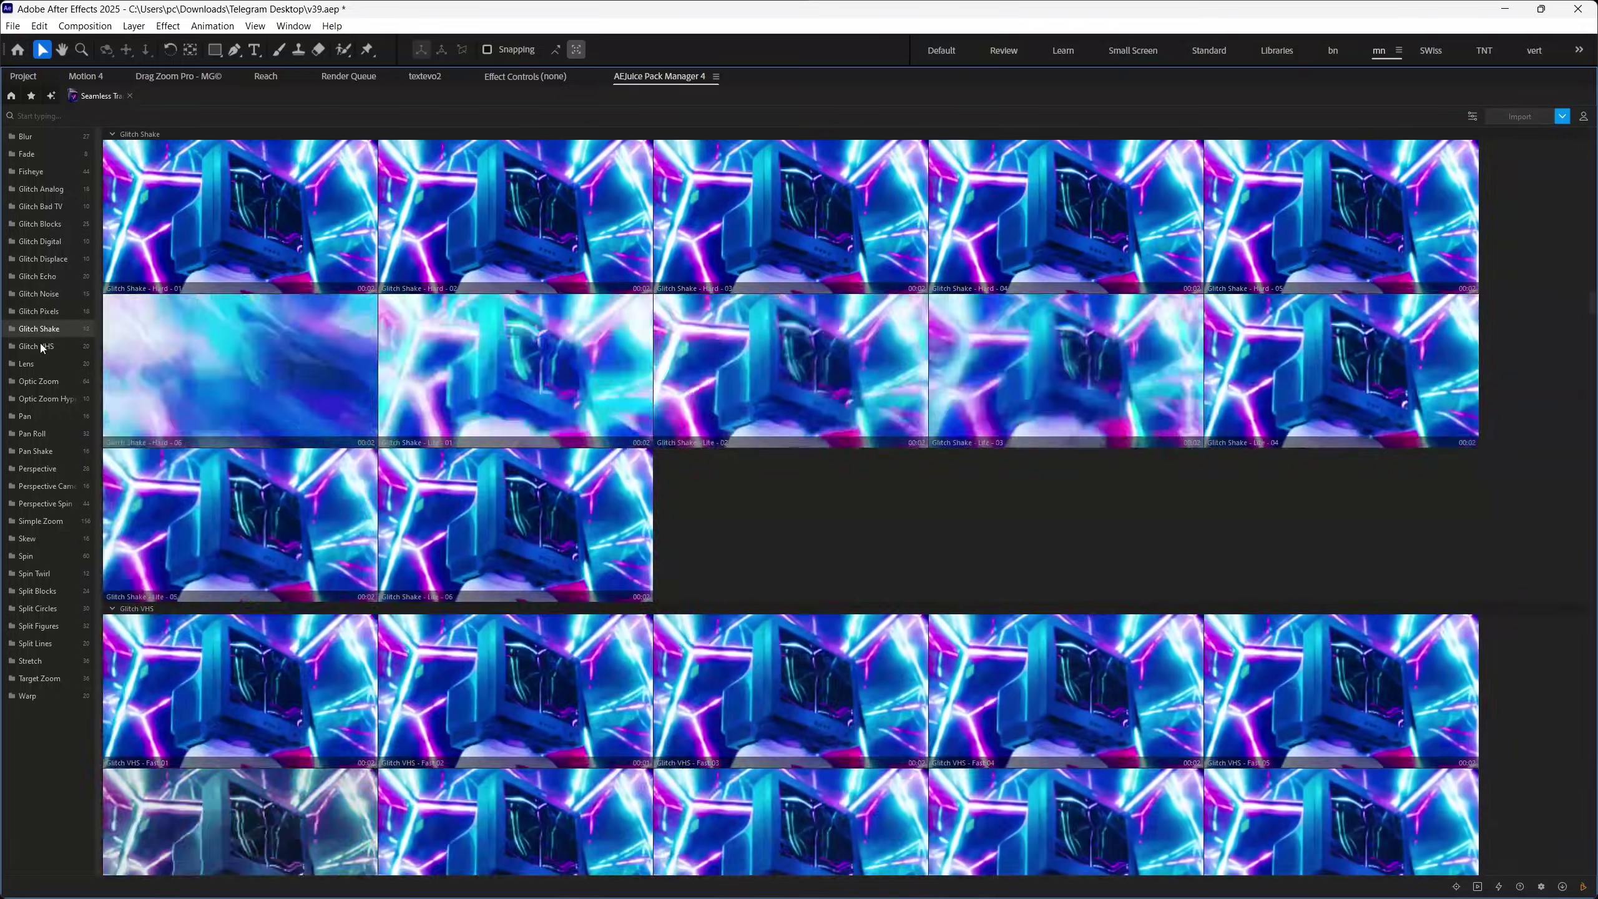
Browse the Optic Zoom, Pan and Perspective Camera transition categories.
left_click(39, 364)
left_click(37, 386)
left_click(33, 417)
left_click(33, 451)
left_click(36, 468)
left_click(37, 486)
left_click(38, 538)
left_click(37, 555)
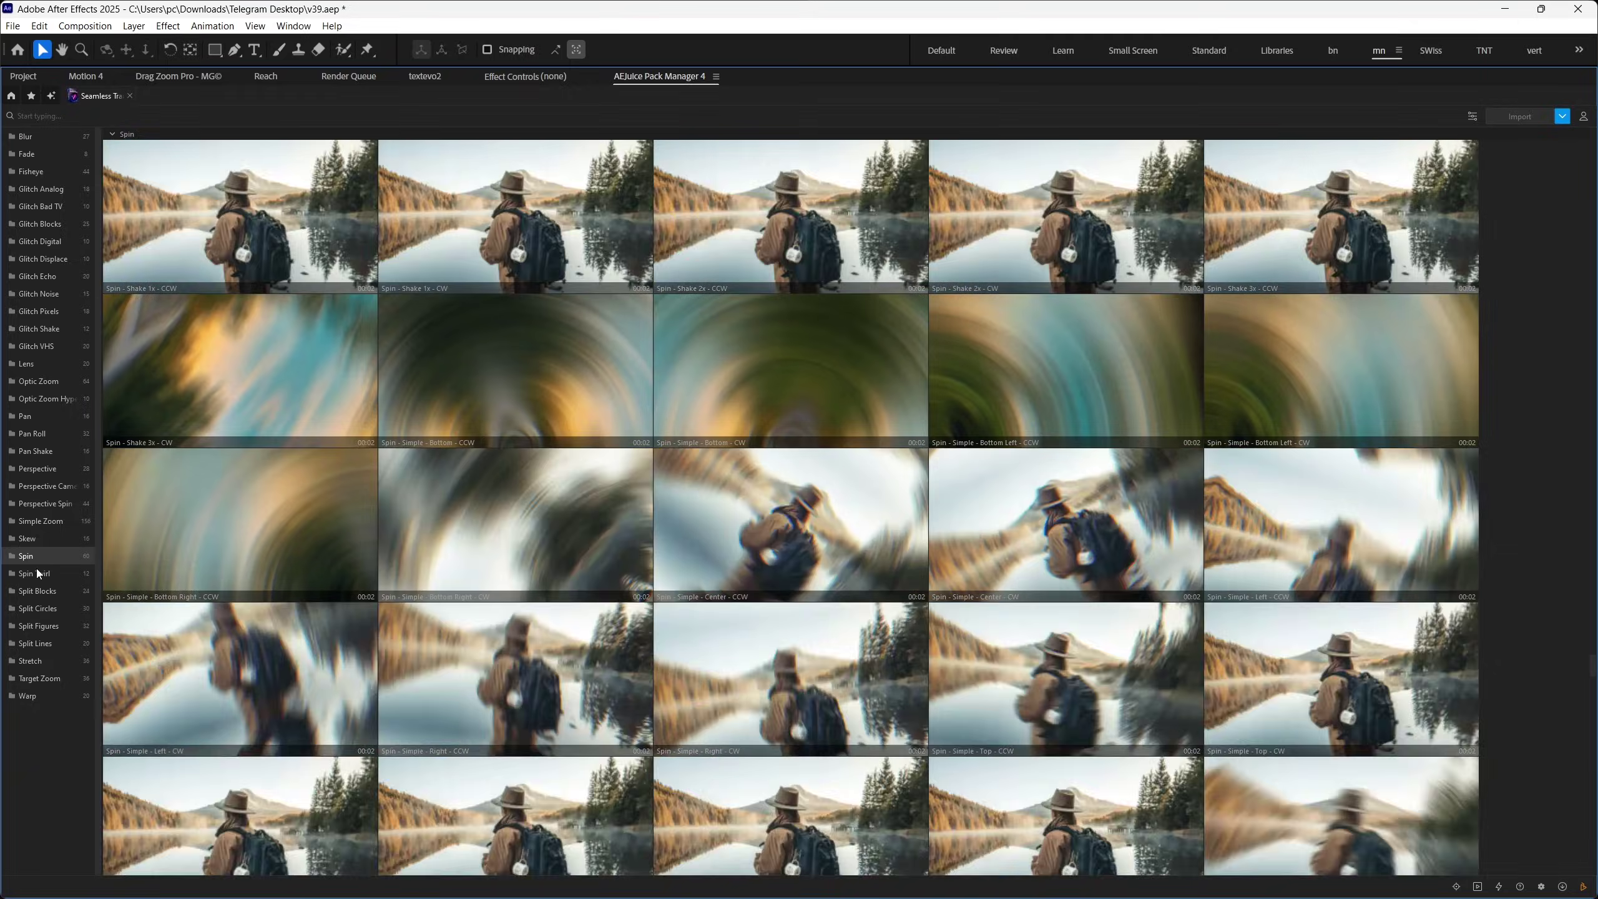
left_click(38, 591)
Preview Split Figures, Split Lines, Target Zoom and Warp, then Blur, Fisheye and Glitch Analog.
left_click(38, 625)
left_click(36, 644)
left_click(39, 678)
left_click(35, 695)
left_click(25, 136)
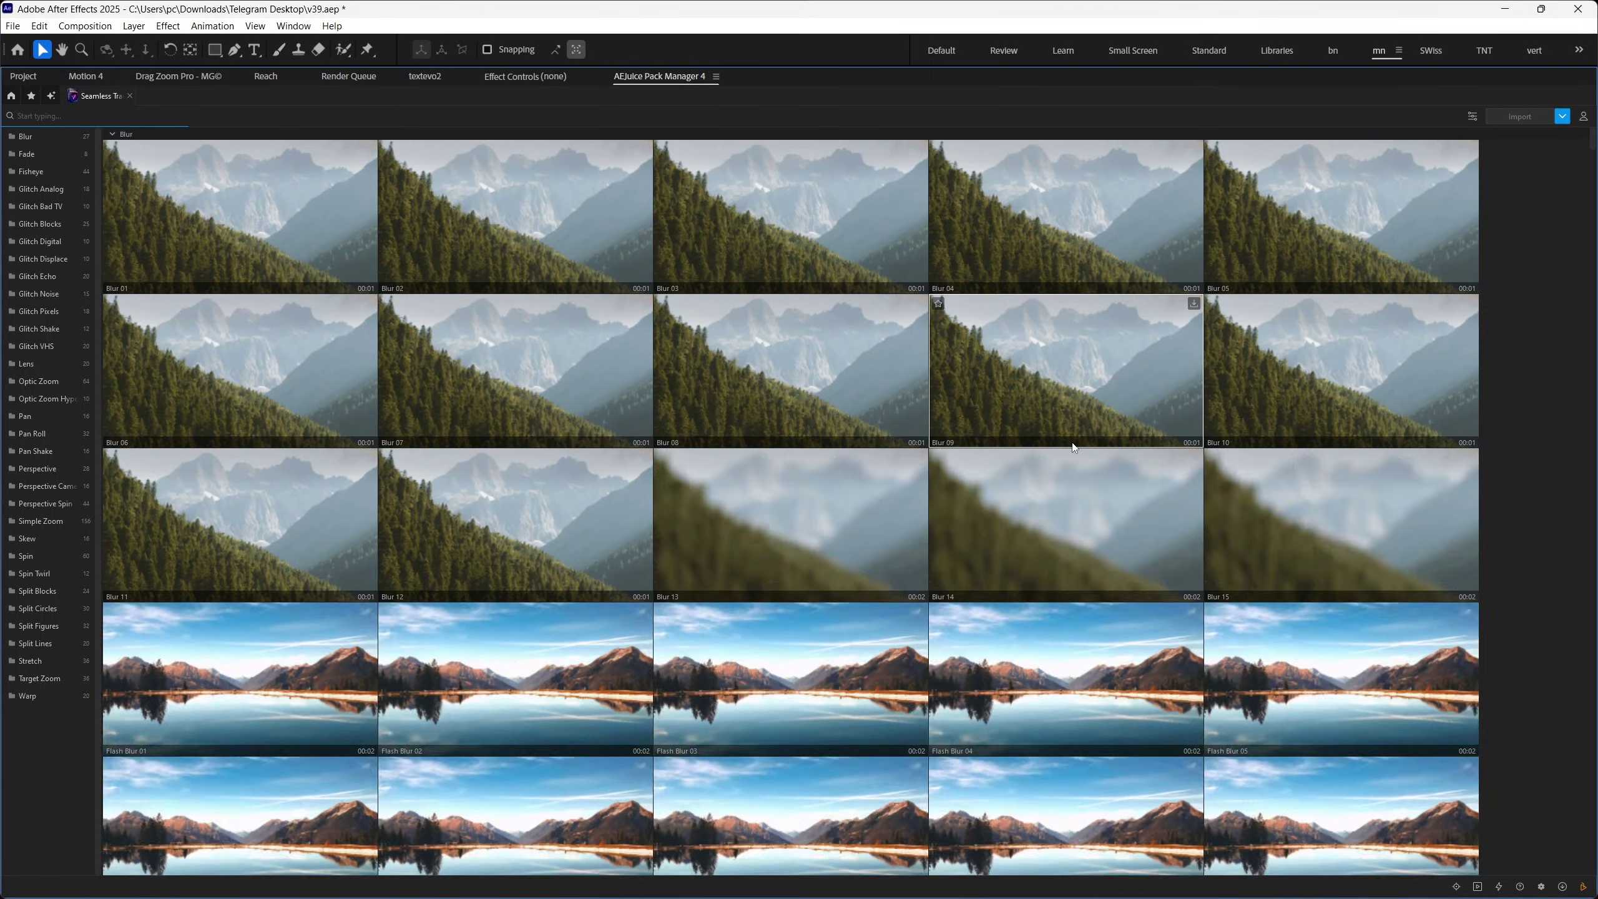
left_click(31, 170)
left_click(35, 189)
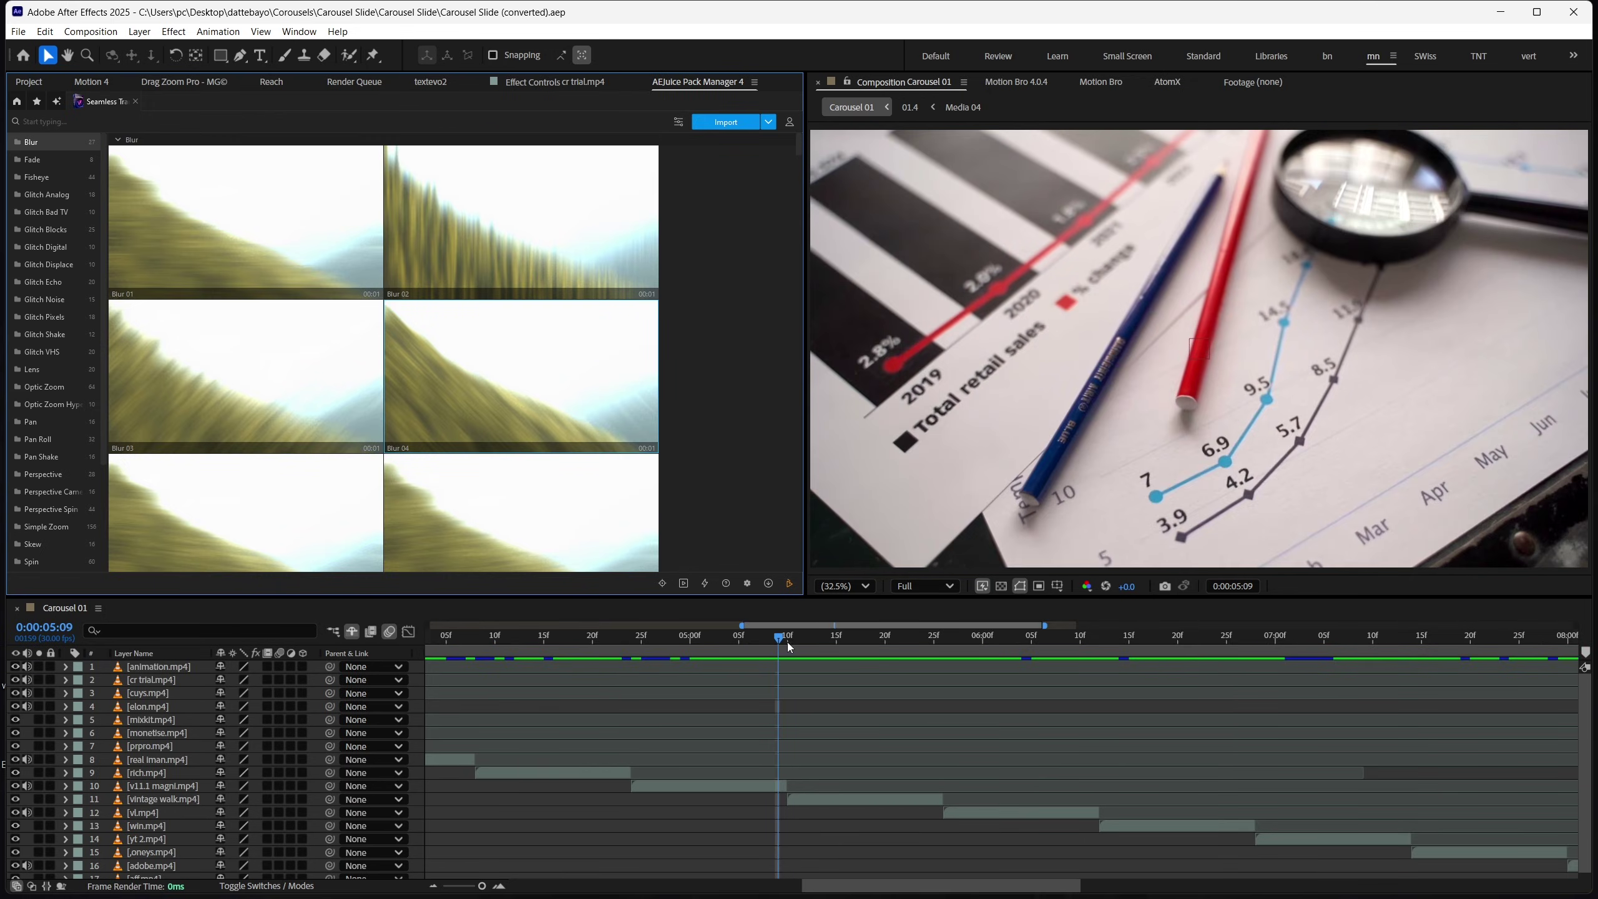
Place the playhead at the 5:10 cut into the vintage walk clip.
left_click(789, 646)
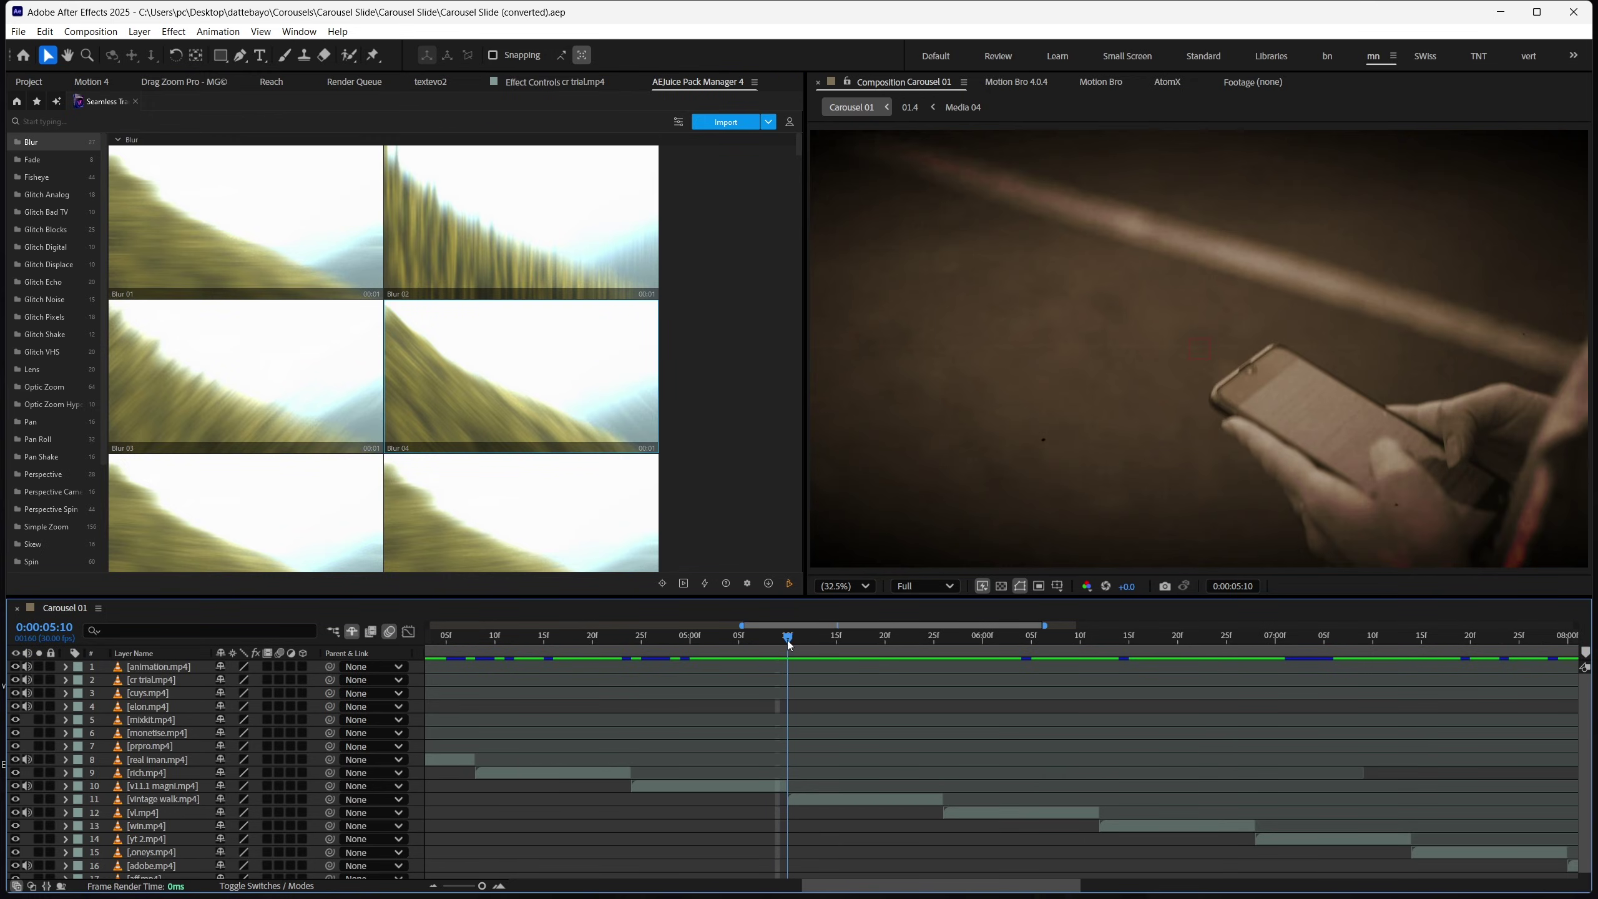
left_click(757, 782)
left_click(827, 797)
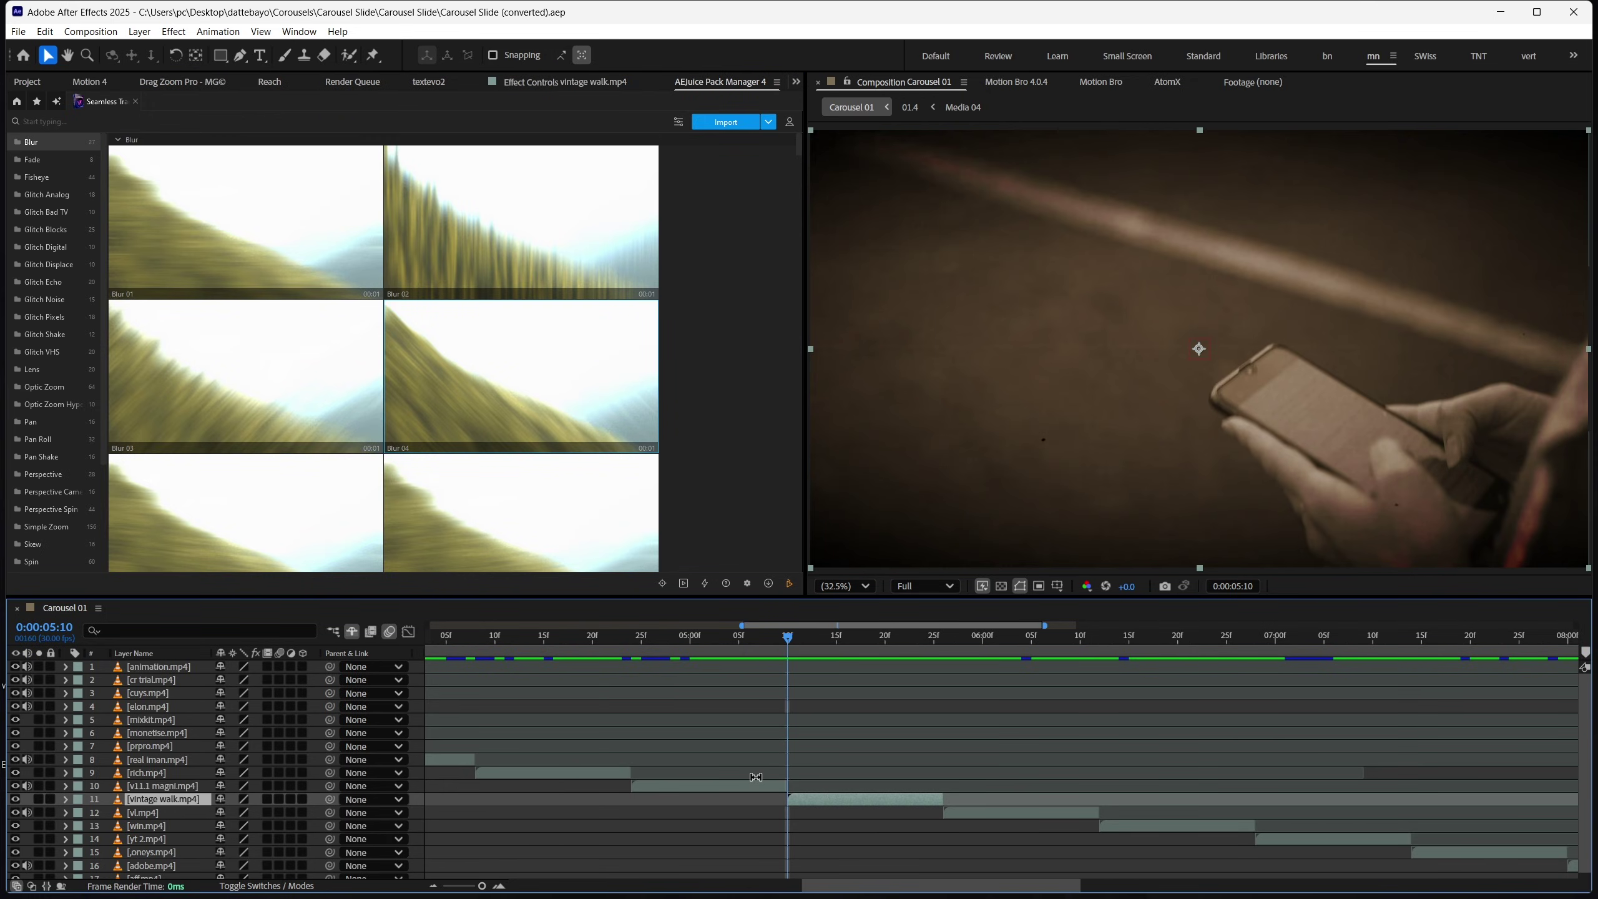
mouse_move(762, 640)
left_mouse_down()
mouse_move(748, 640)
mouse_move(791, 641)
left_mouse_up()
Try the Blur 04 transition at the cut, undo it, and zoom out to the whole comp.
left_click_drag(556, 370, 741, 757)
key("ctrl+z")
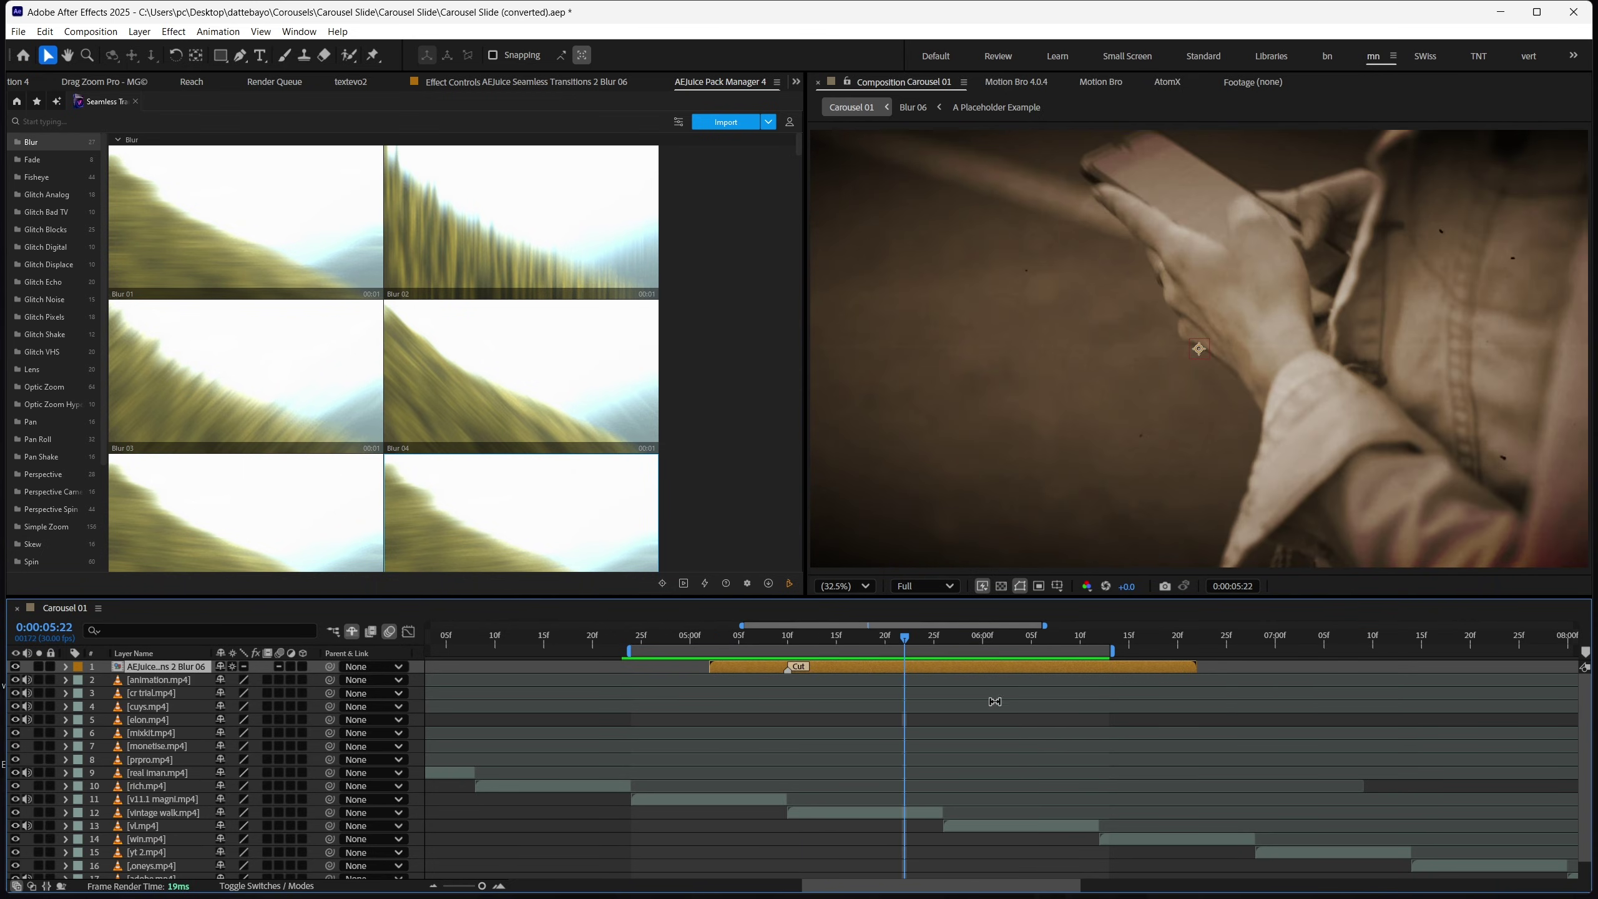
key("semicolon")
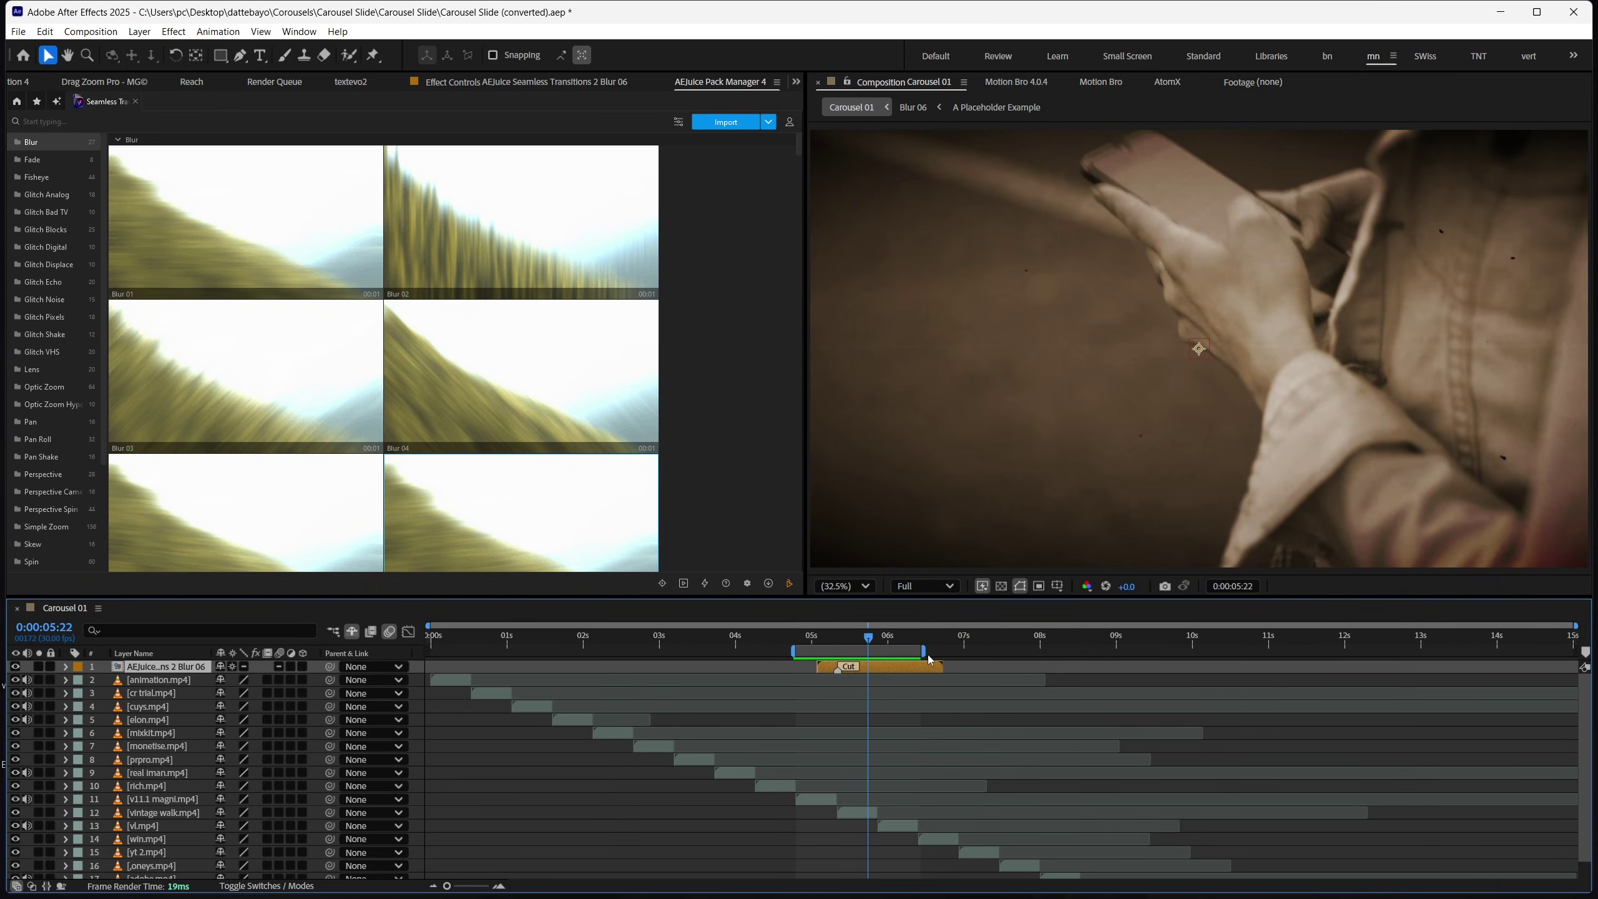
With the win.mp4 clip selected, set the Blur 06 transition's RGB Color A to green.
left_click(937, 841)
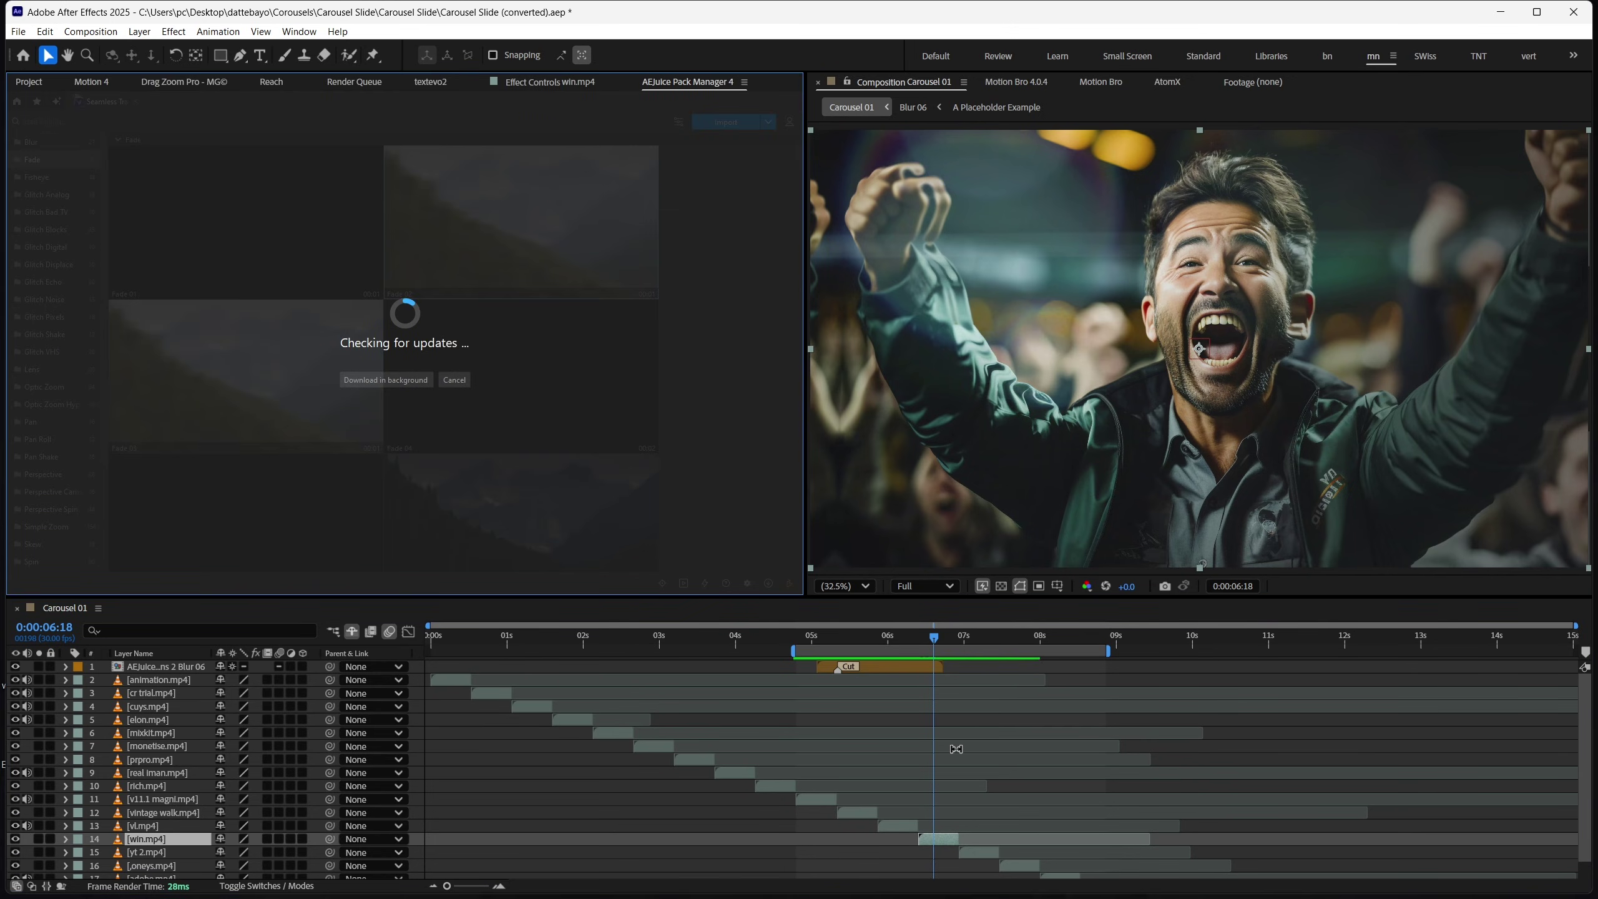
scroll(885, 755, "up", 3)
scroll(858, 755, "down", 3)
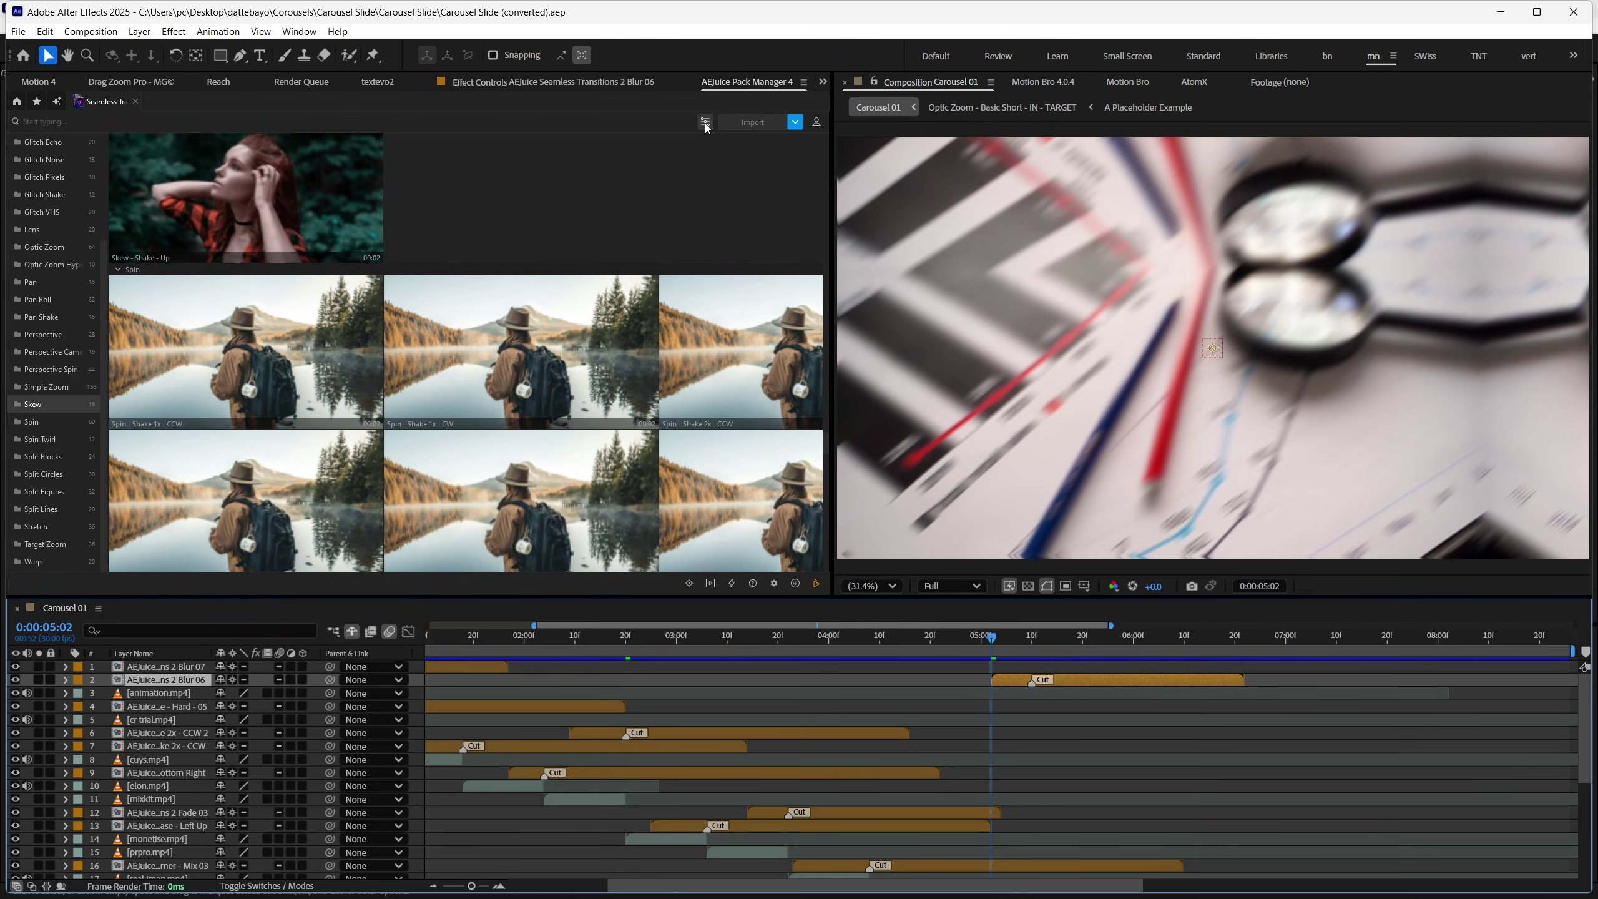
left_click(706, 126)
left_click(21, 174)
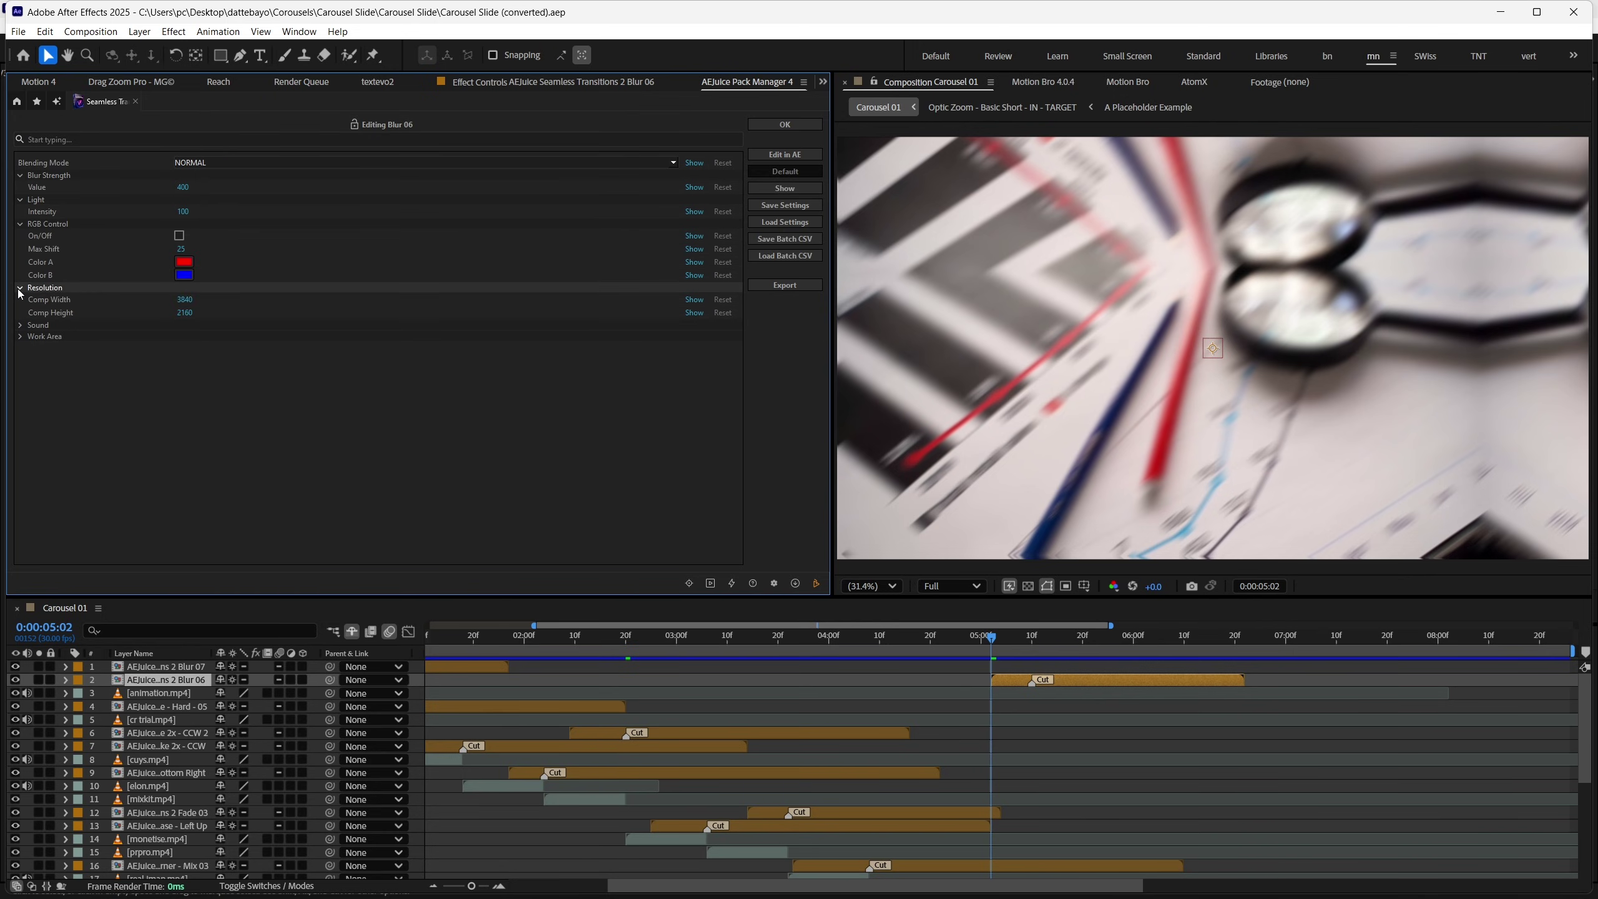
left_click(184, 263)
left_click_drag(338, 532, 339, 560)
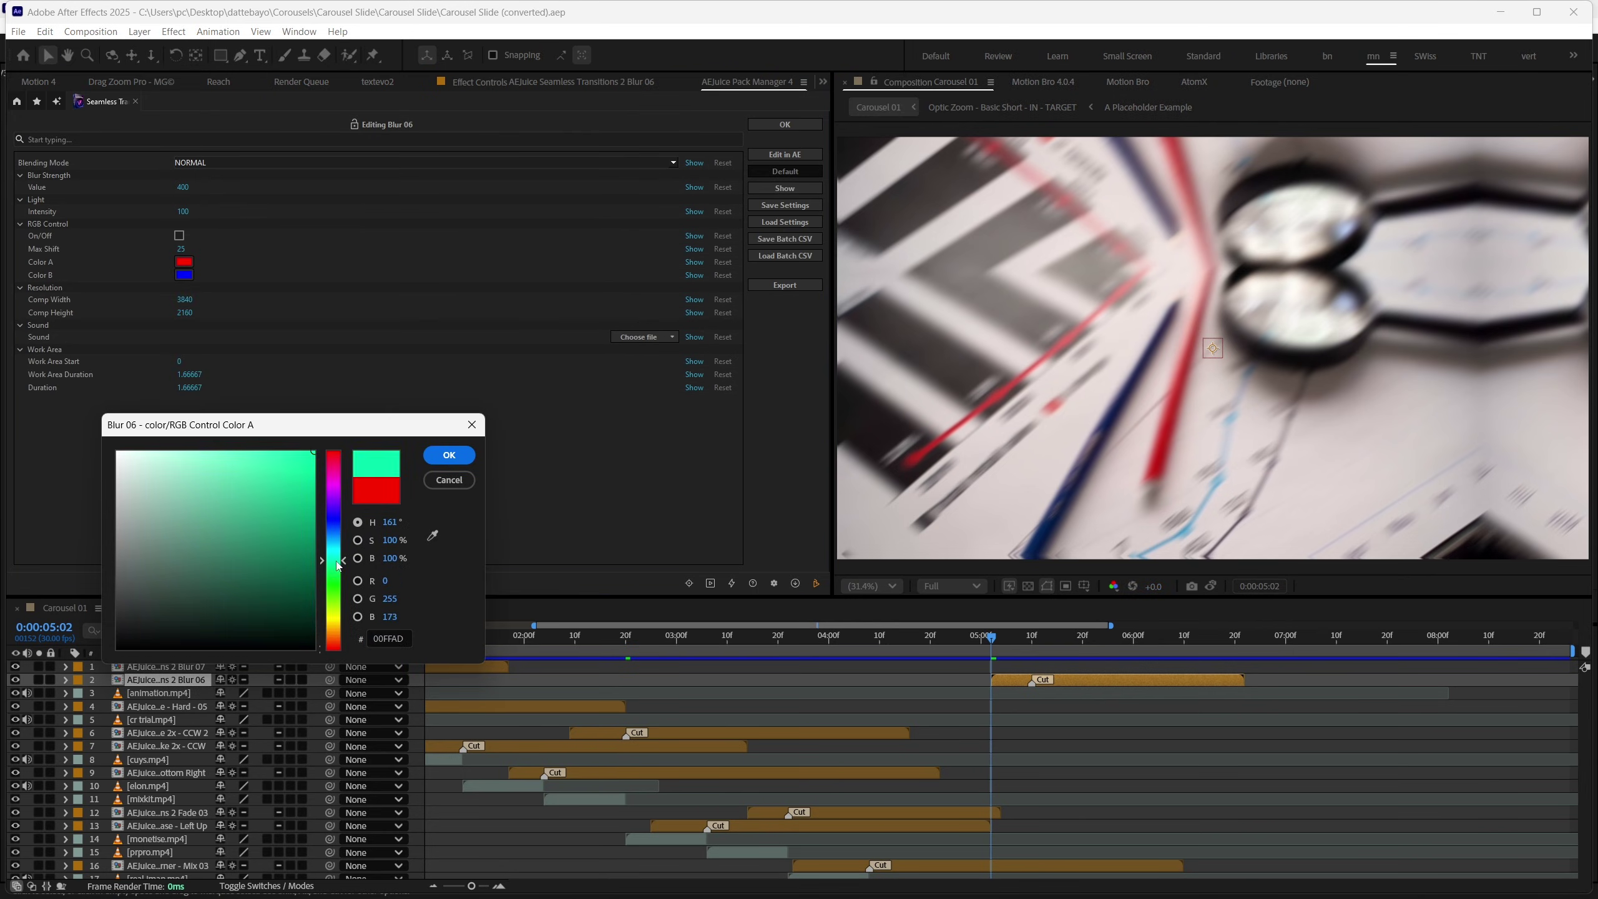
left_click(449, 455)
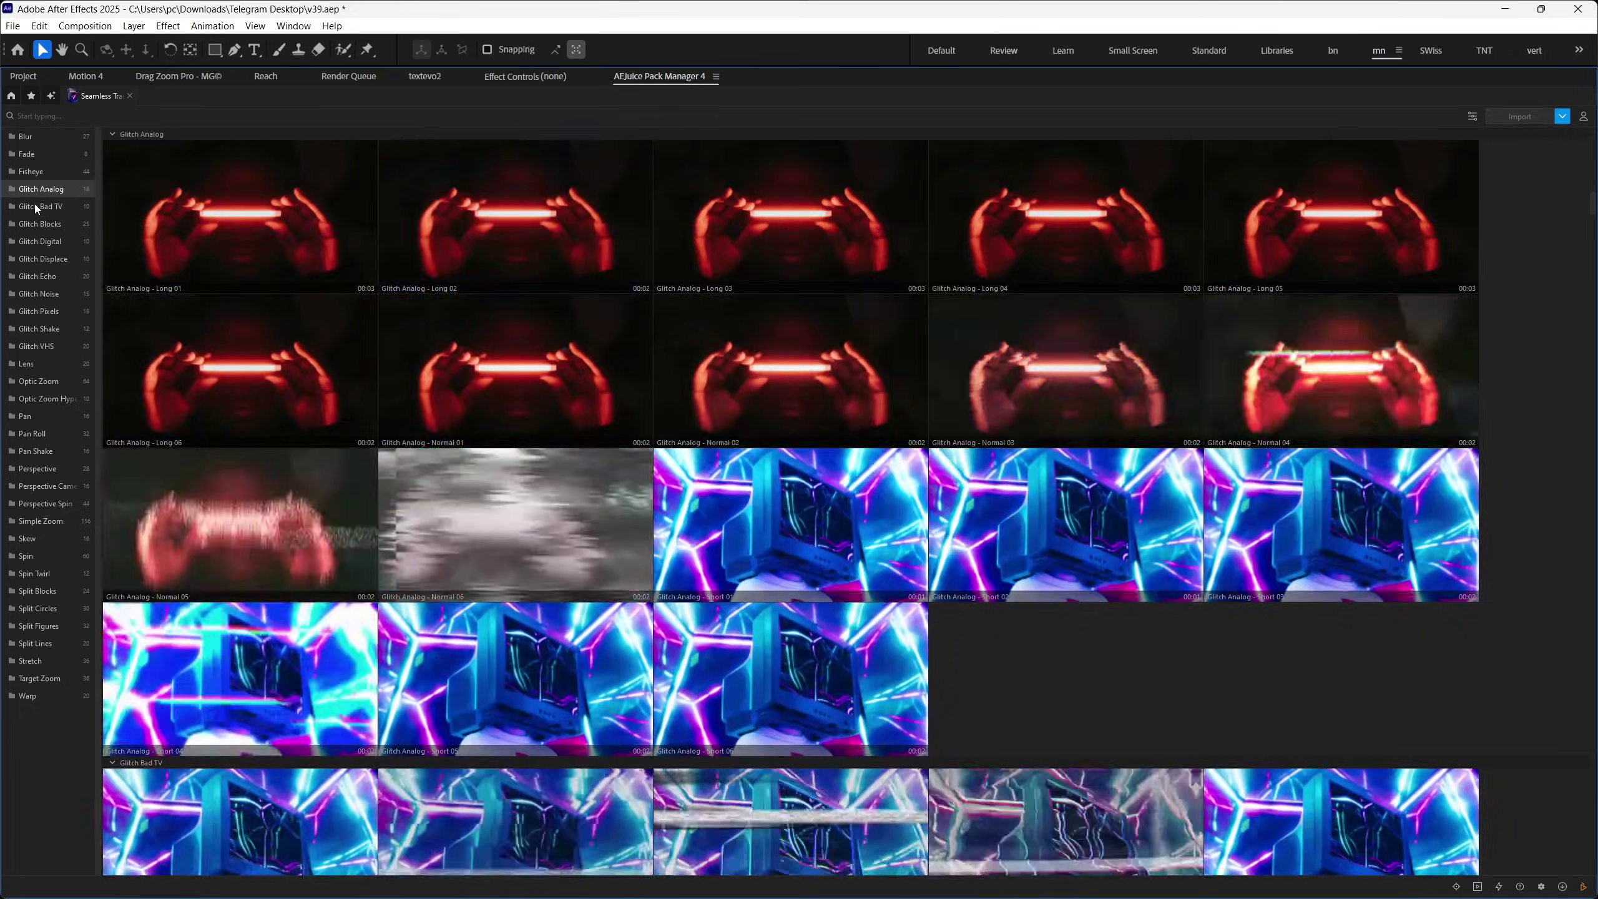
Preview the Glitch Bad TV, Glitch Blocks, Glitch Digital and Glitch Echo transition categories.
left_click(36, 207)
left_click(38, 224)
left_click(39, 240)
left_click(41, 276)
left_click(40, 325)
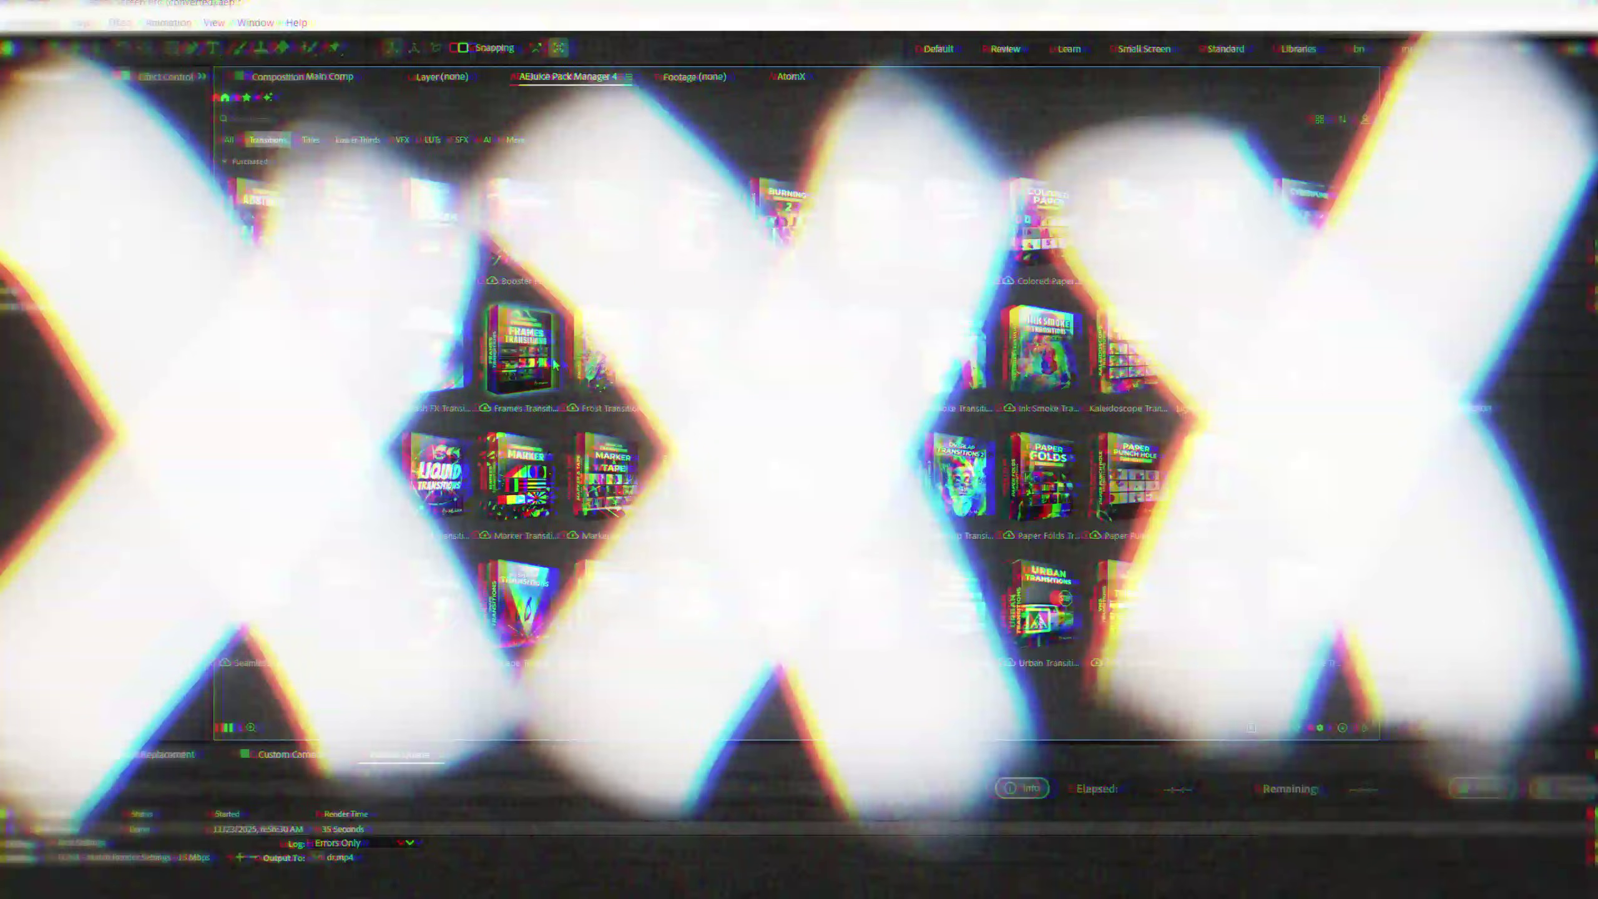
Look over the purchased transition packs listed in AEJuice Pack Manager 4.
mouse_move(546, 343)
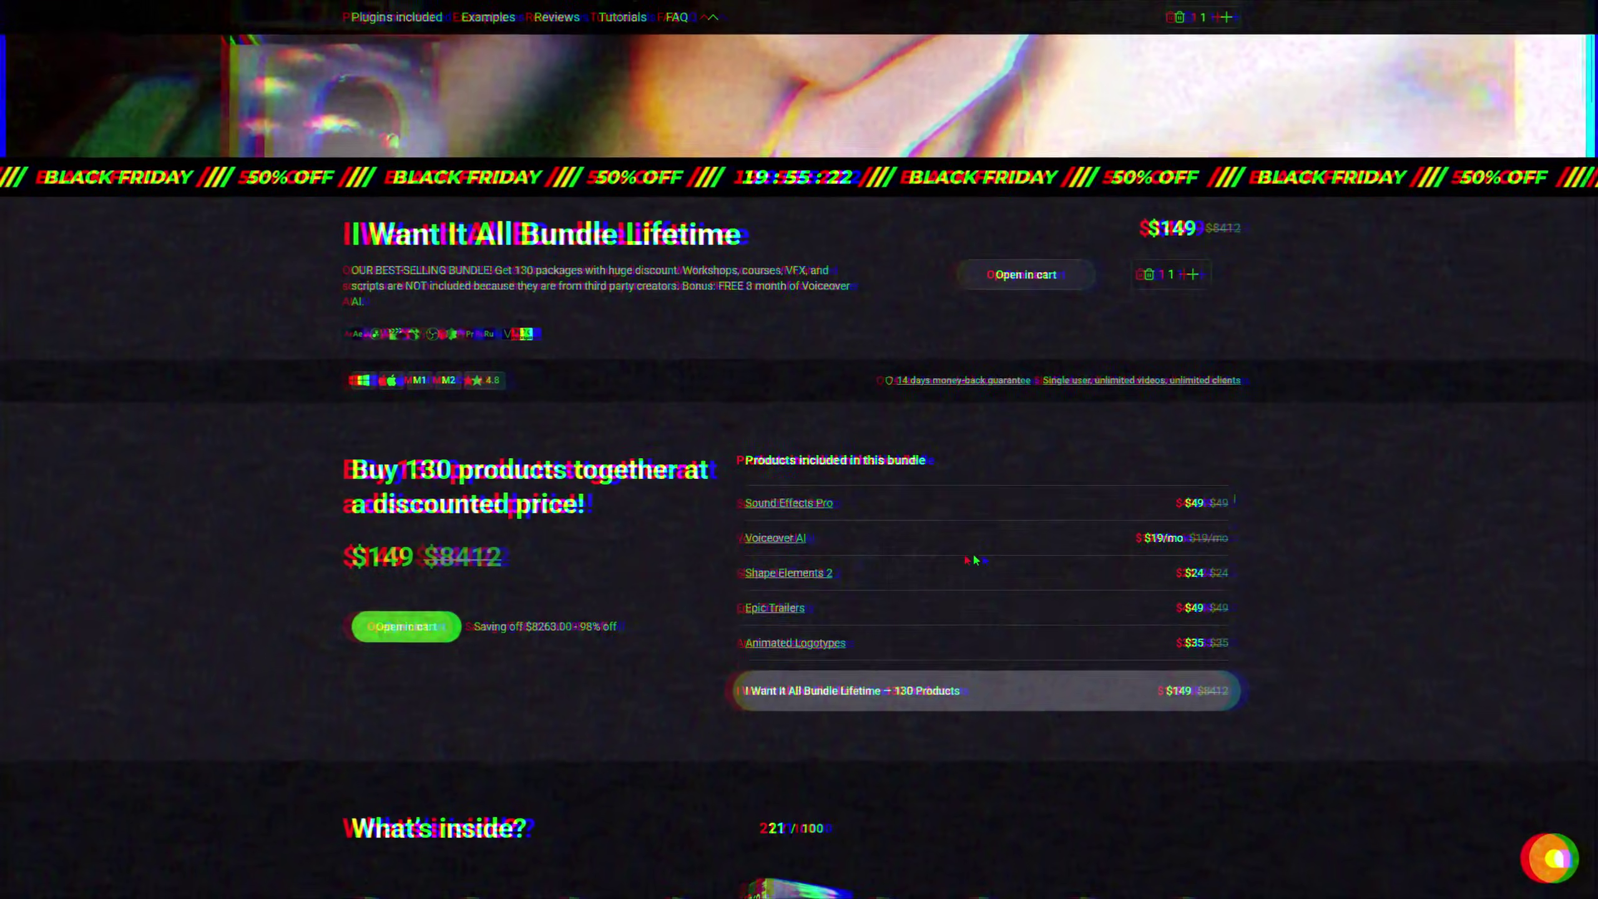
Scroll down the I Want It All Bundle Lifetime page and advance the product example carousel.
scroll(975, 559, "down", 15)
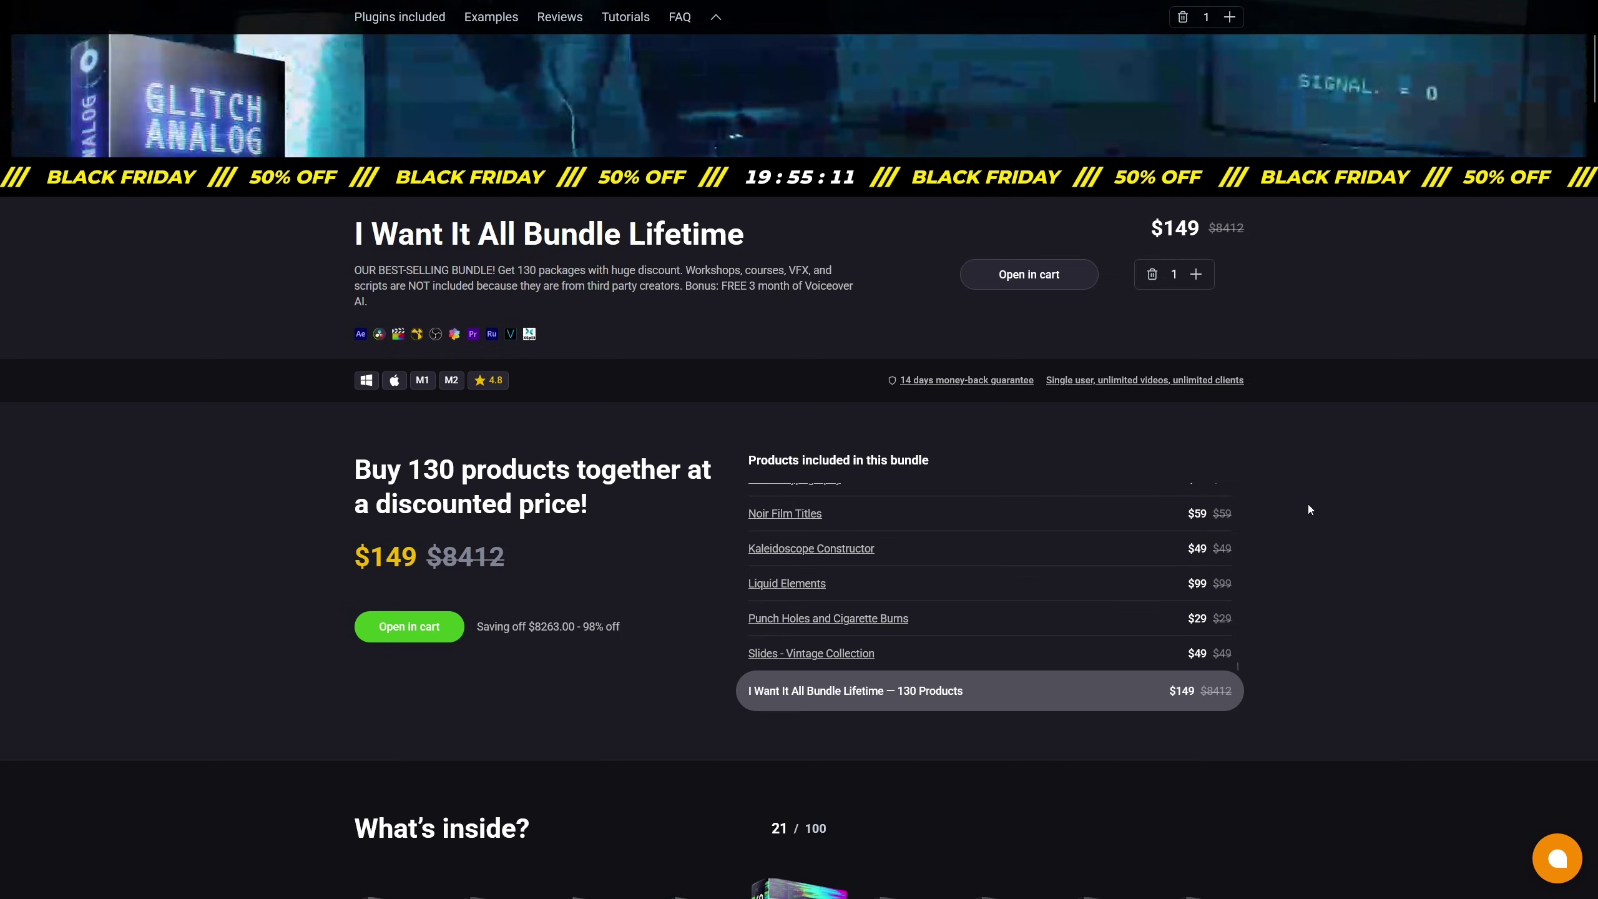
scroll(1341, 503, "down", 10)
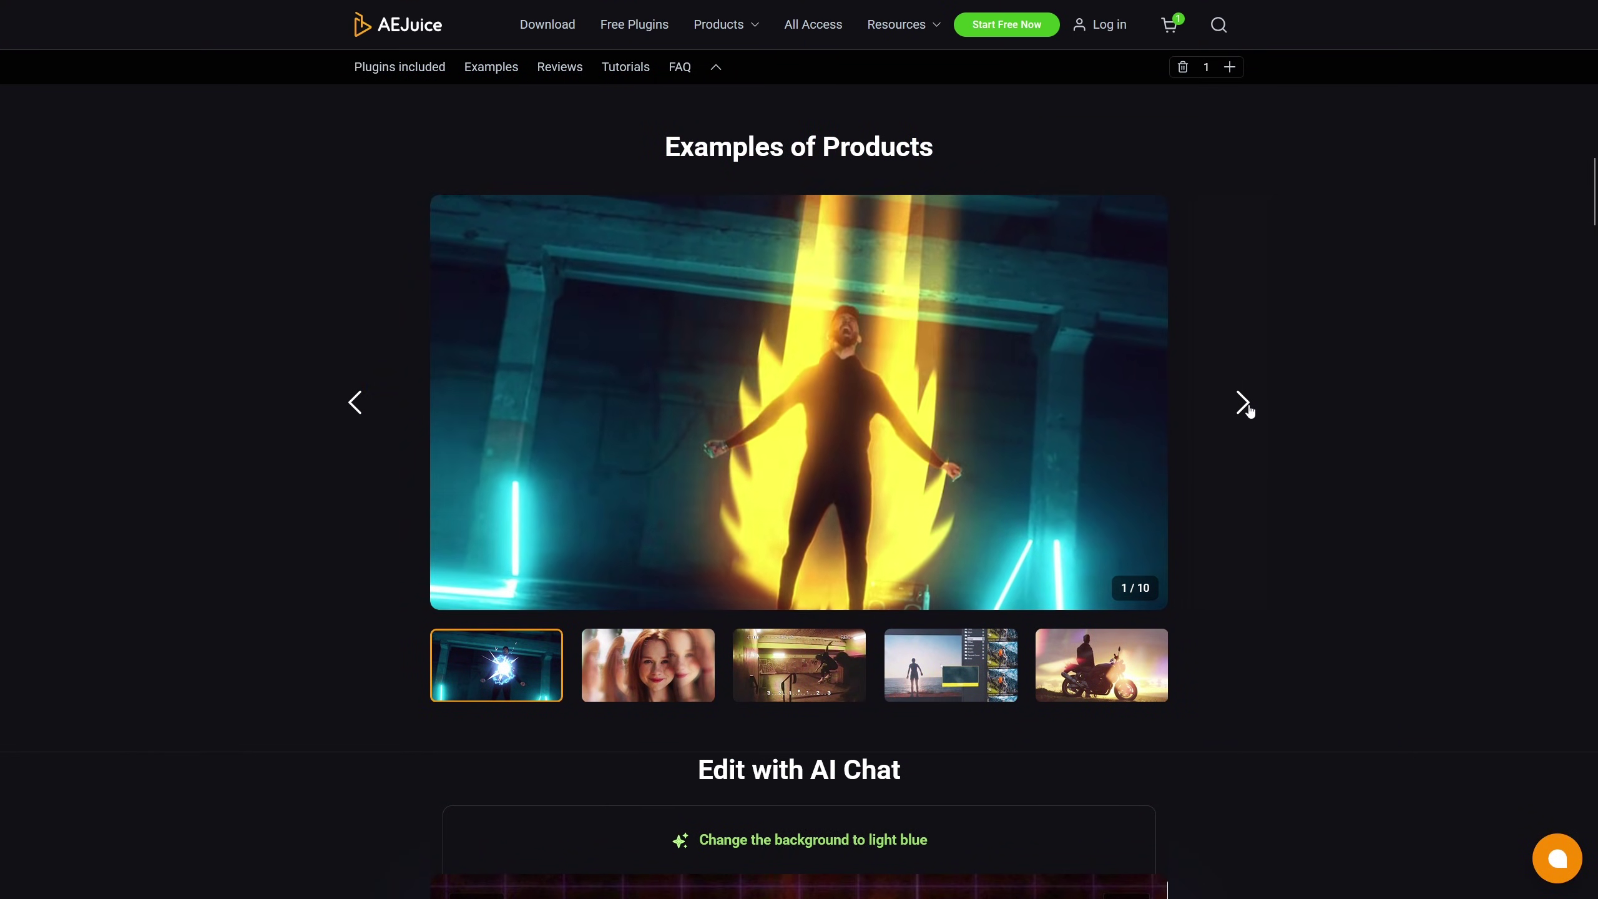
left_click(1244, 405)
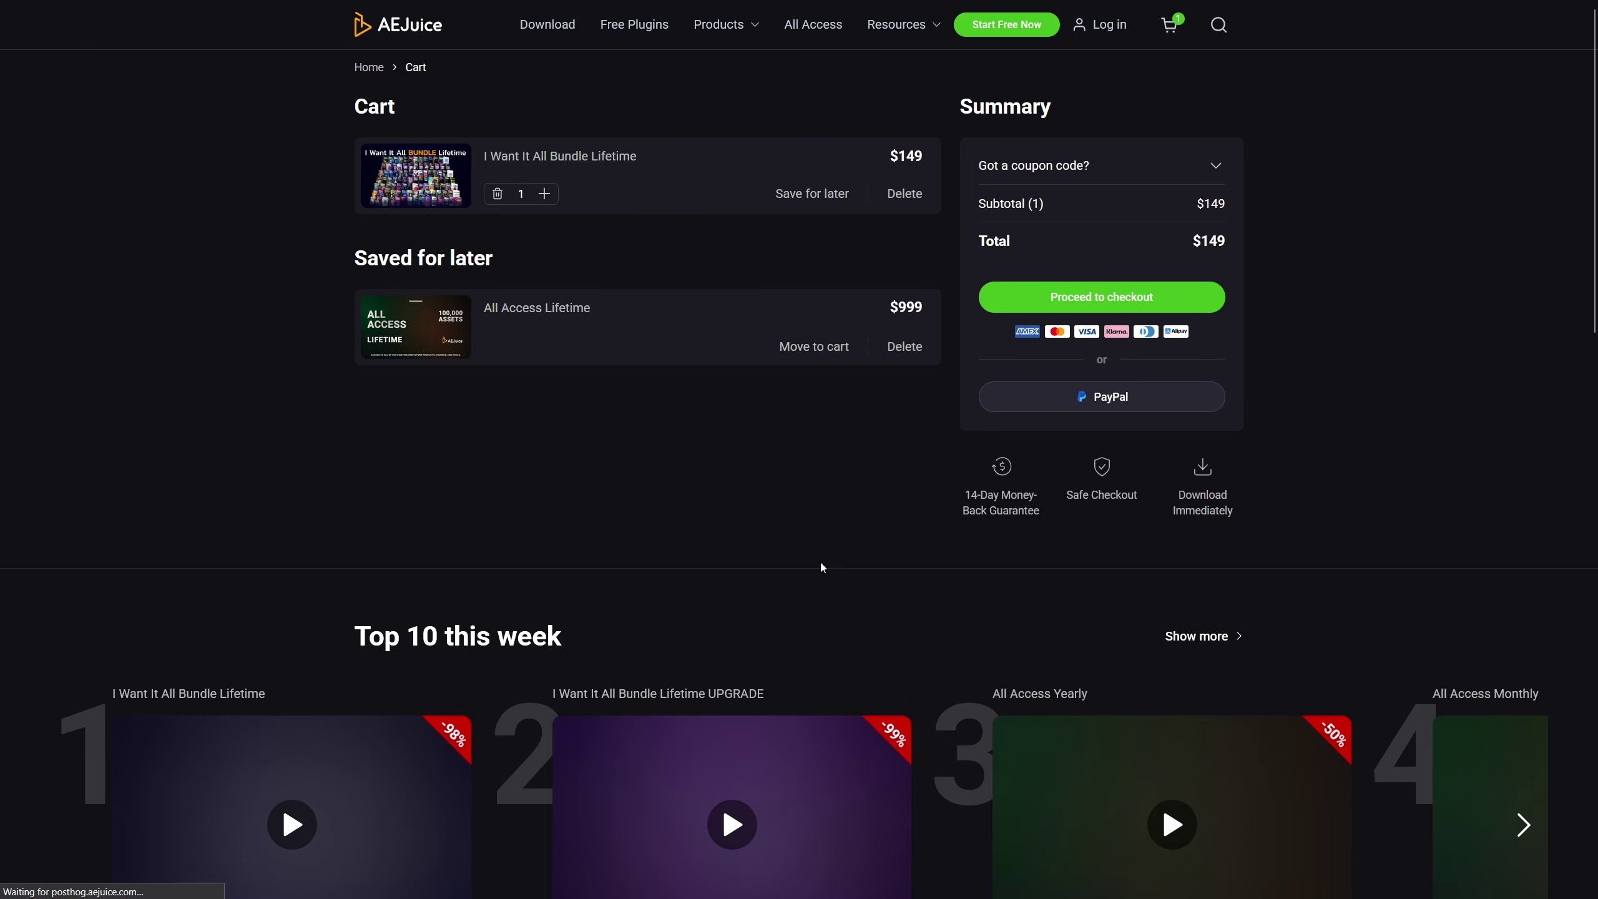
Apply coupon code EMPIRE to the cart, dropping the total to $134.1.
left_click(1216, 165)
type("EMPIRE")
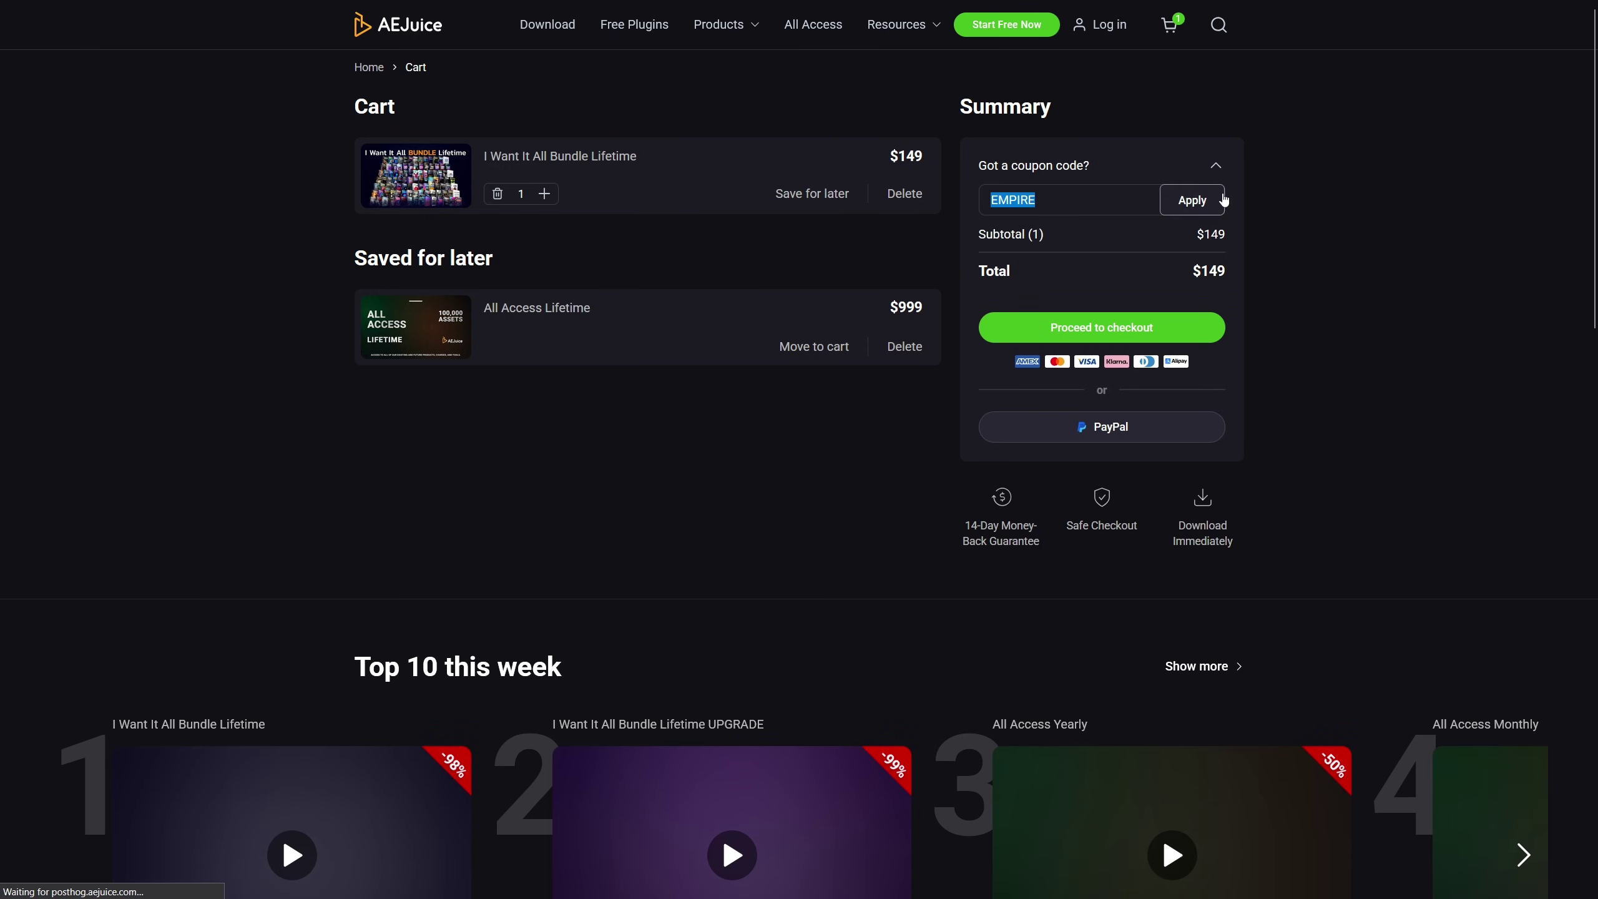
left_click(1222, 200)
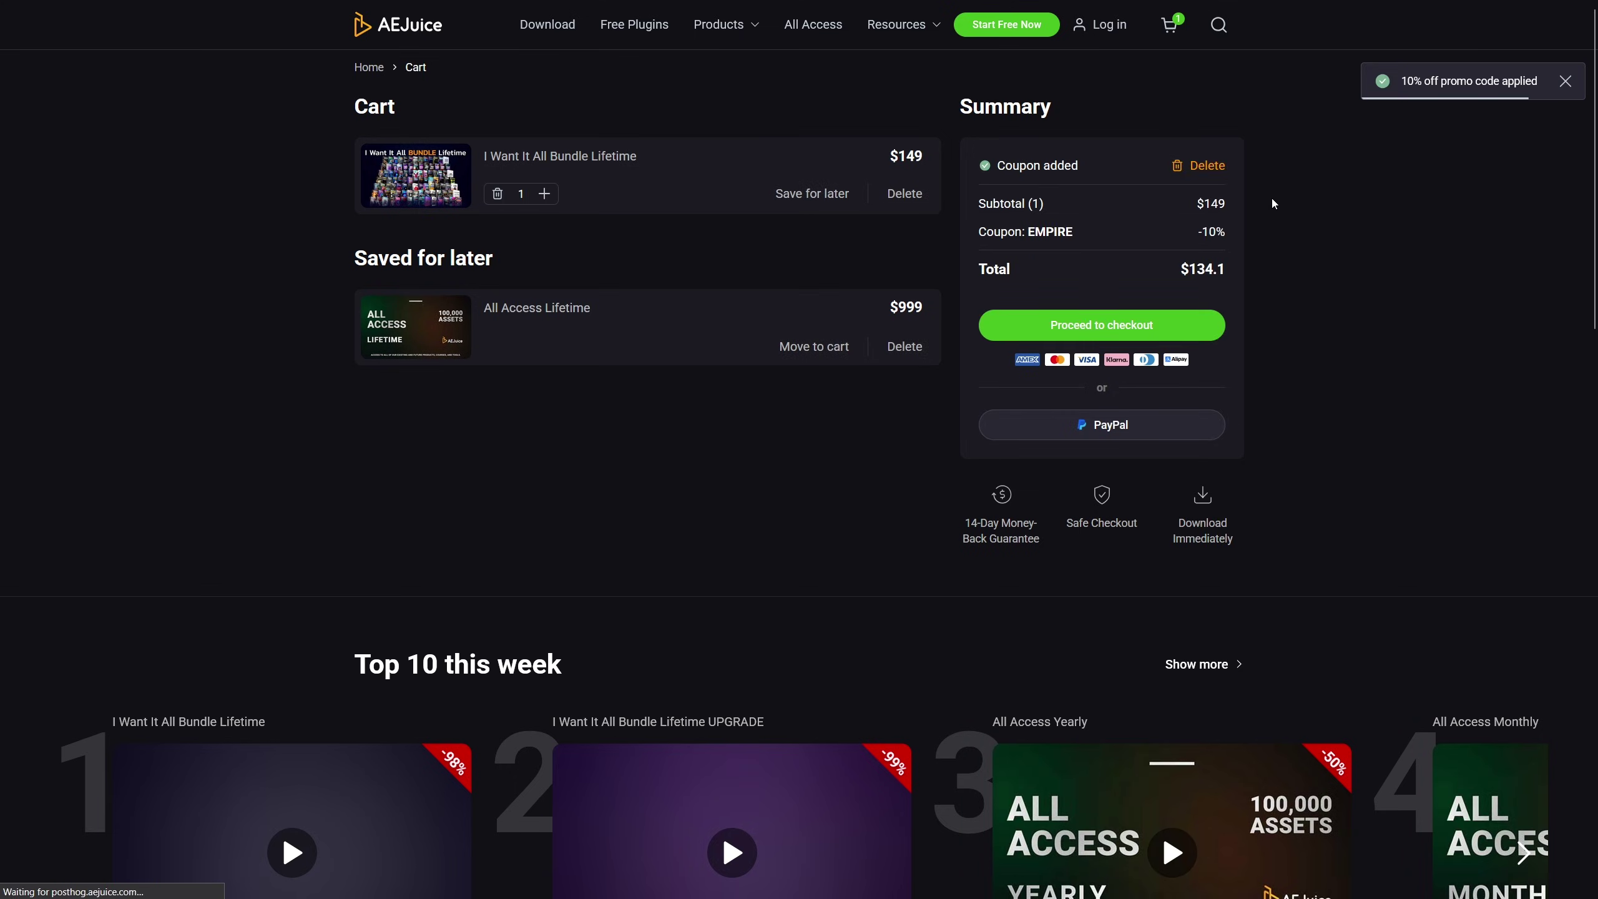